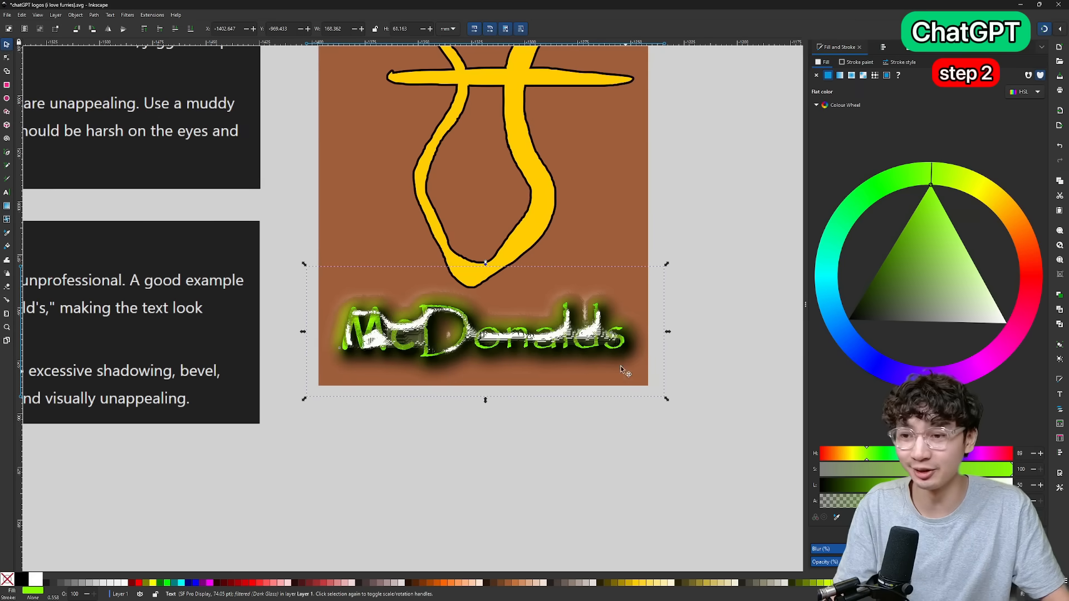
Undo the Dark Glass bevel filter on the McDonalds text.
scroll(548, 356, down, 5)
scroll(553, 357, down, 2)
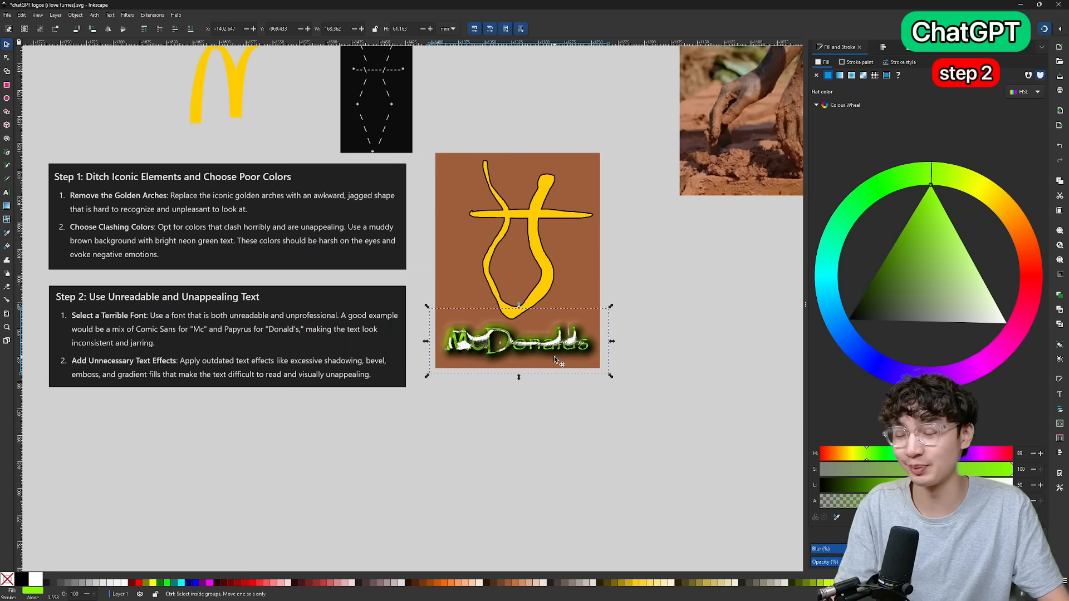
key(ctrl+z)
scroll(555, 359, up, 4)
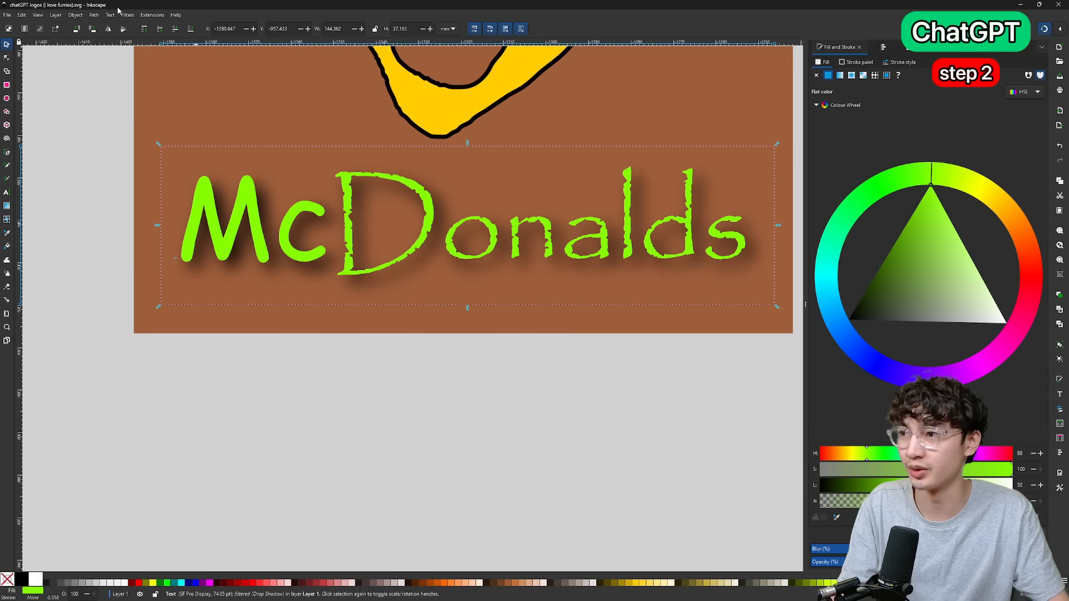
Apply the Metal Casting bevel filter to the neon green McDonalds text under the yellow shape.
click(127, 14)
mouse_move(135, 30)
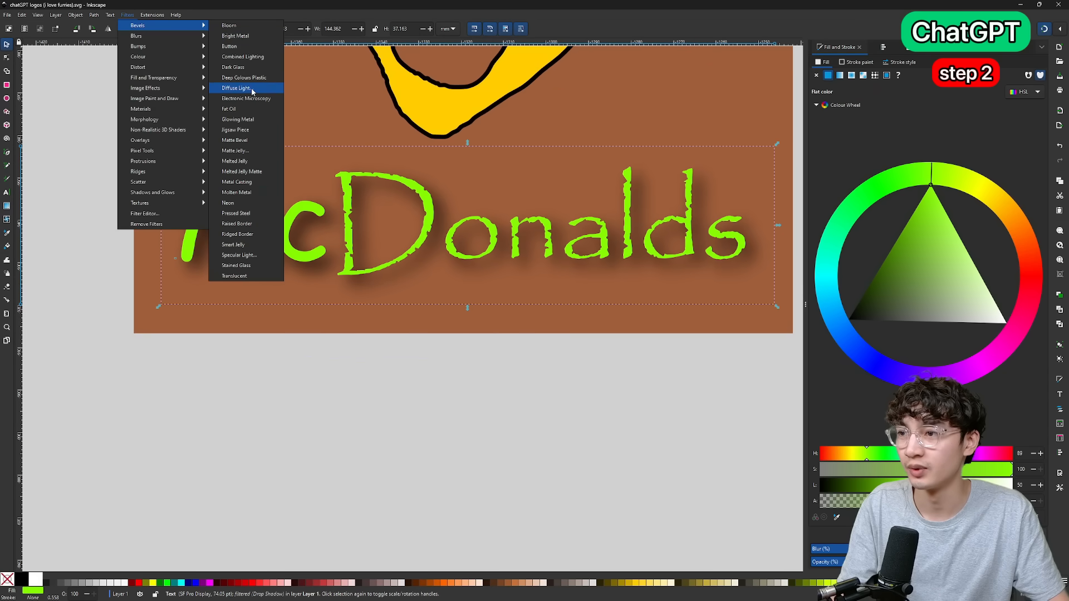
click(245, 182)
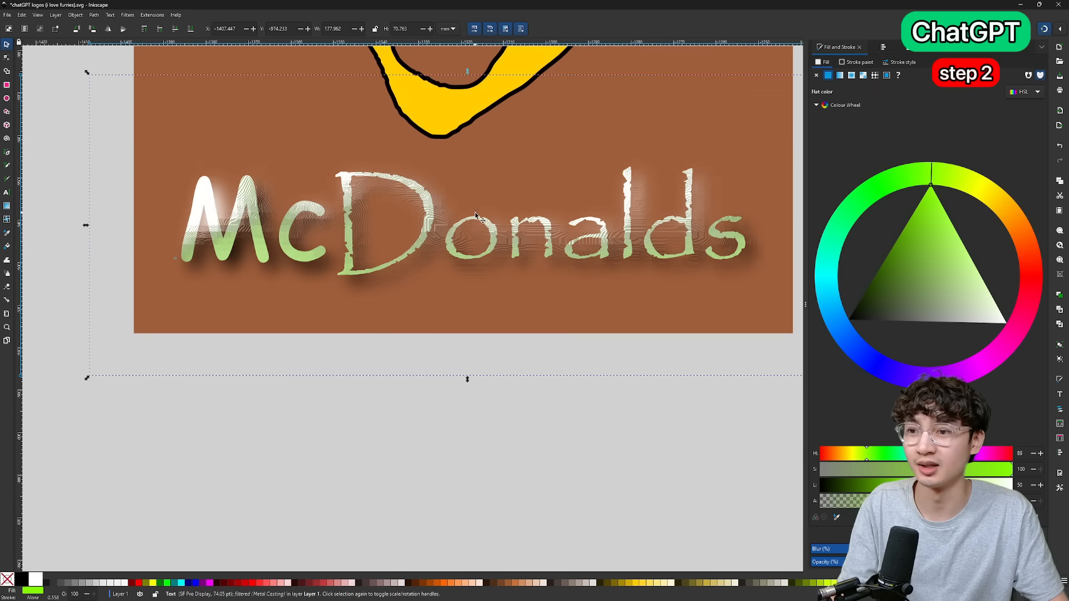
scroll(476, 180, down, 2)
drag(535, 210, 351, 210)
scroll(351, 211, down, 2)
scroll(351, 211, up, 1)
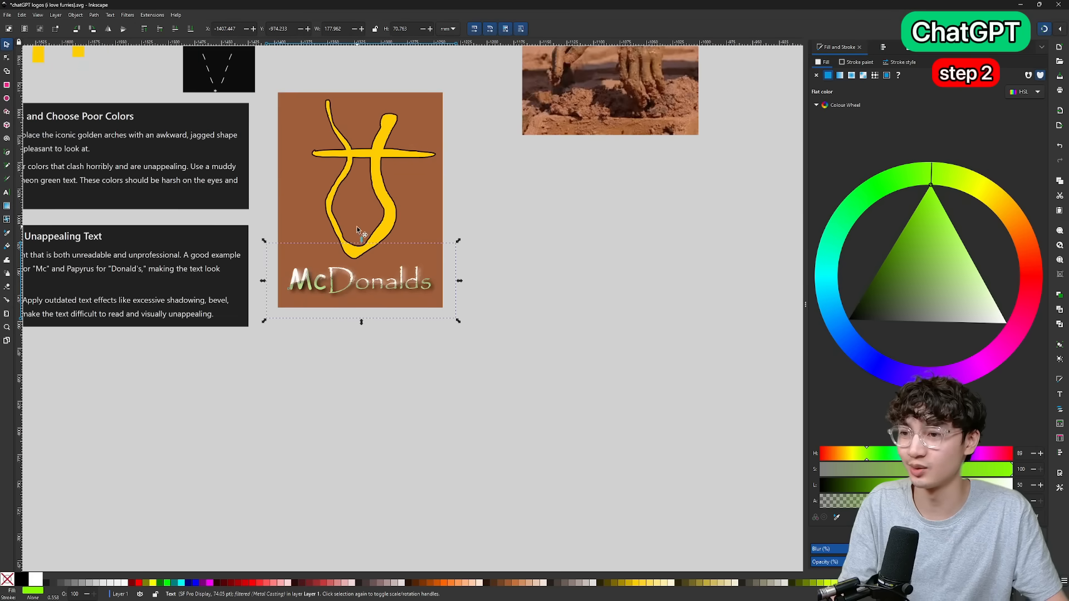
Switch to the browser and look up the meaning of emboss in the "what is emboss" search results.
scroll(351, 211, left, 2)
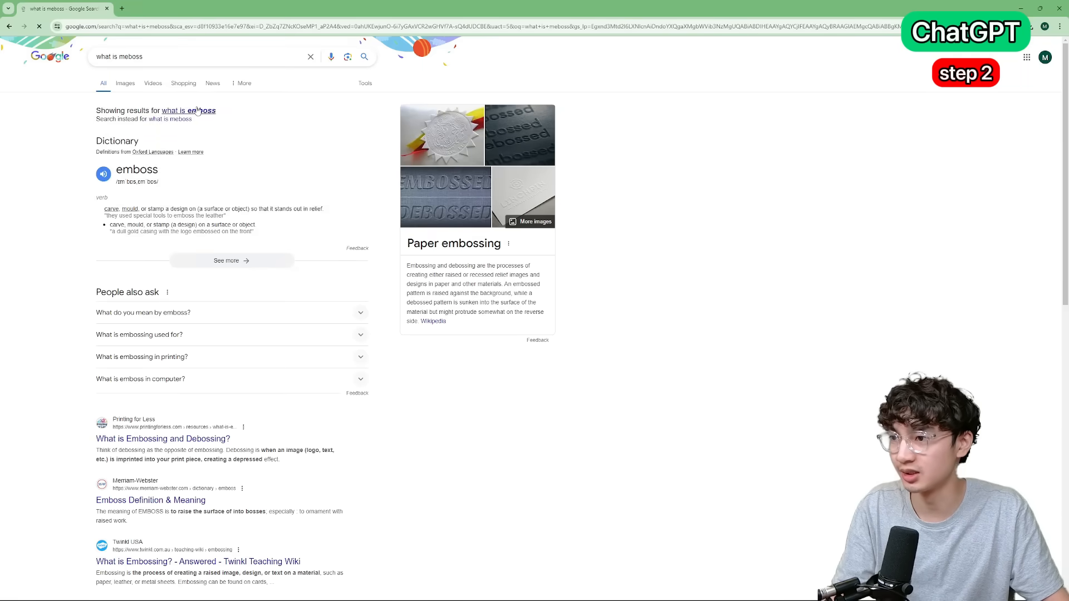
click(157, 58)
key(ctrl+a)
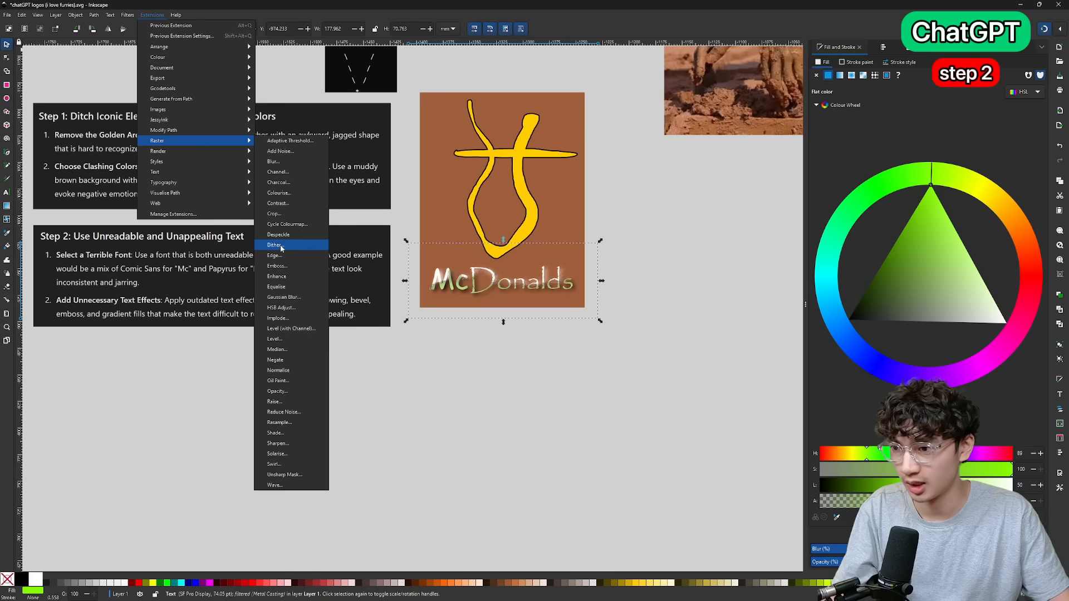
Try the Emboss raster effect on the McDonalds text with live preview on and a radius of 6.0.
click(277, 265)
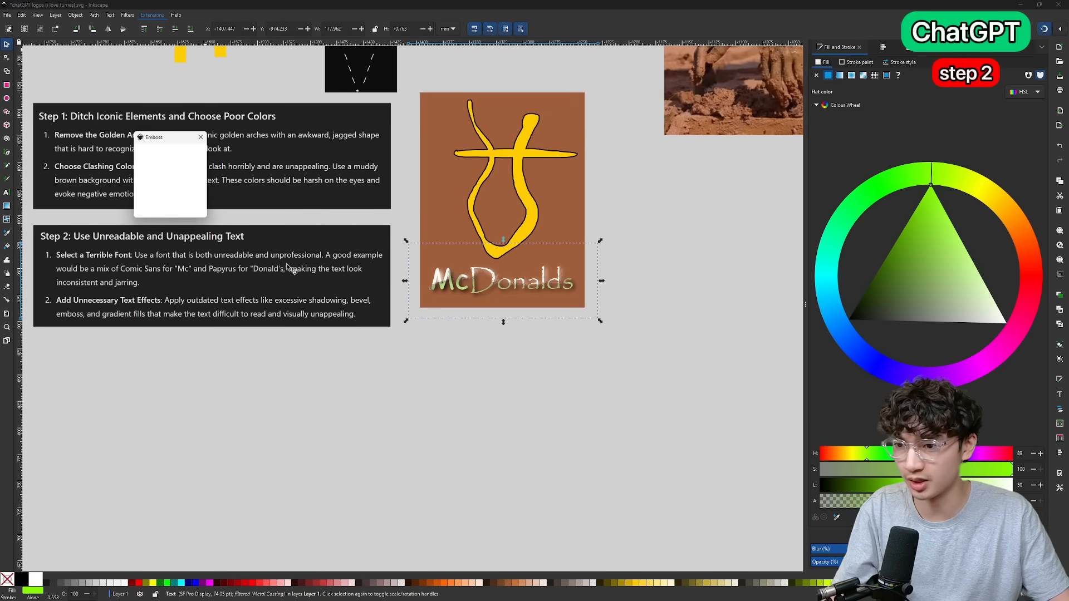
click(144, 195)
double_click(179, 155)
text(6)
double_click(185, 173)
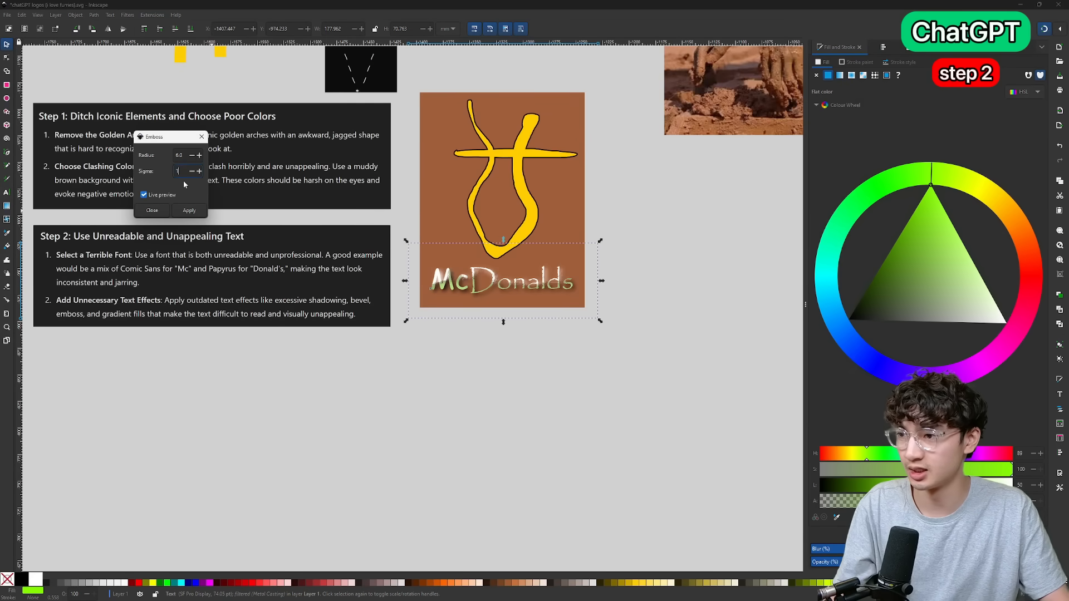
drag(139, 137, 407, 264)
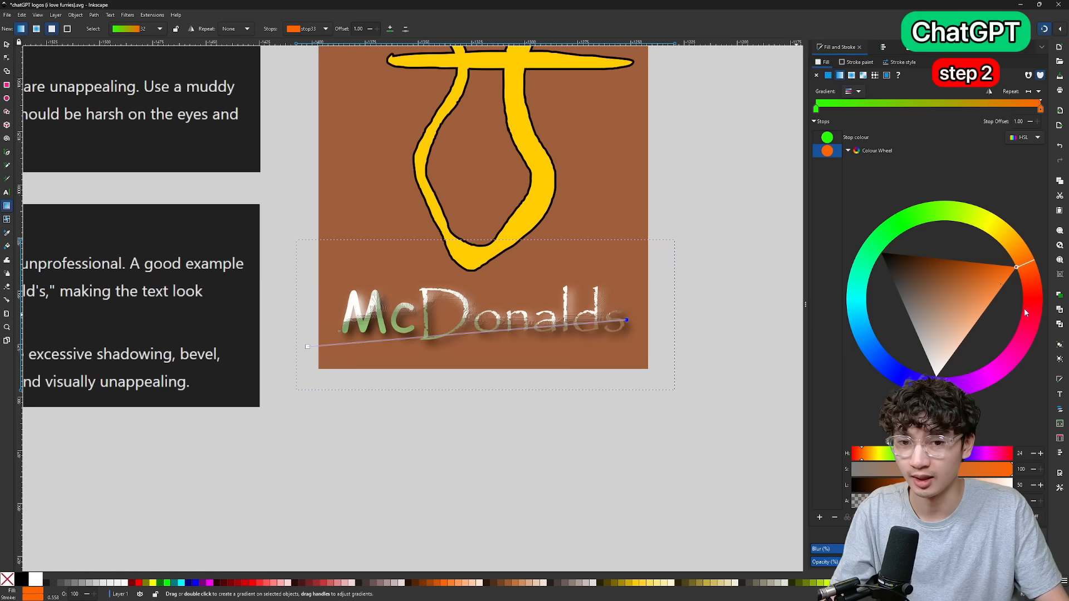
Give the McDonalds text a linear green-to-magenta gradient fill that ends slightly past its last letter.
drag(1024, 308, 981, 339)
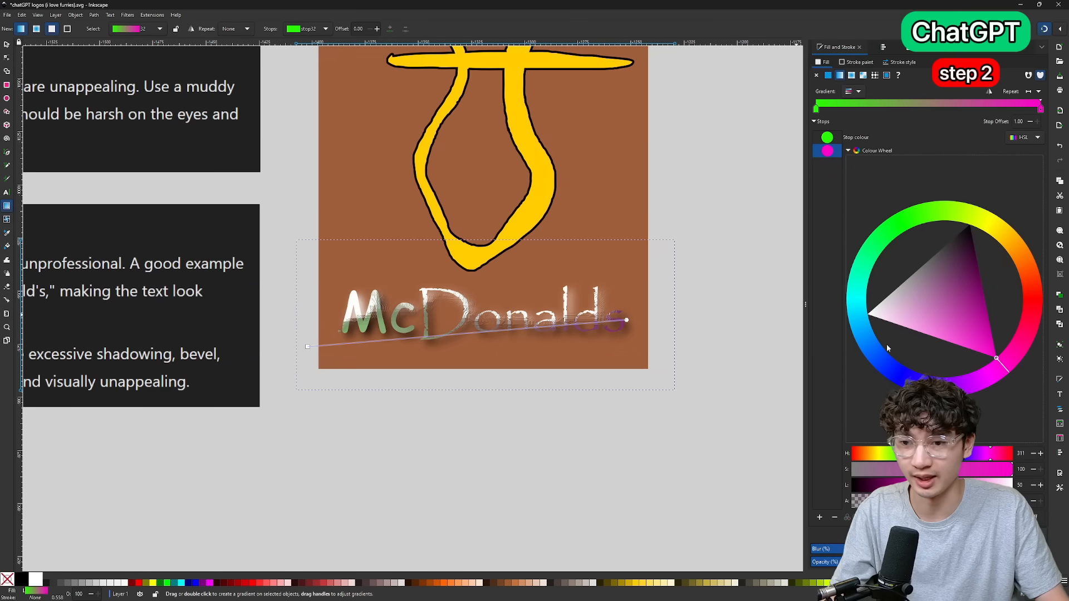
drag(626, 320, 638, 318)
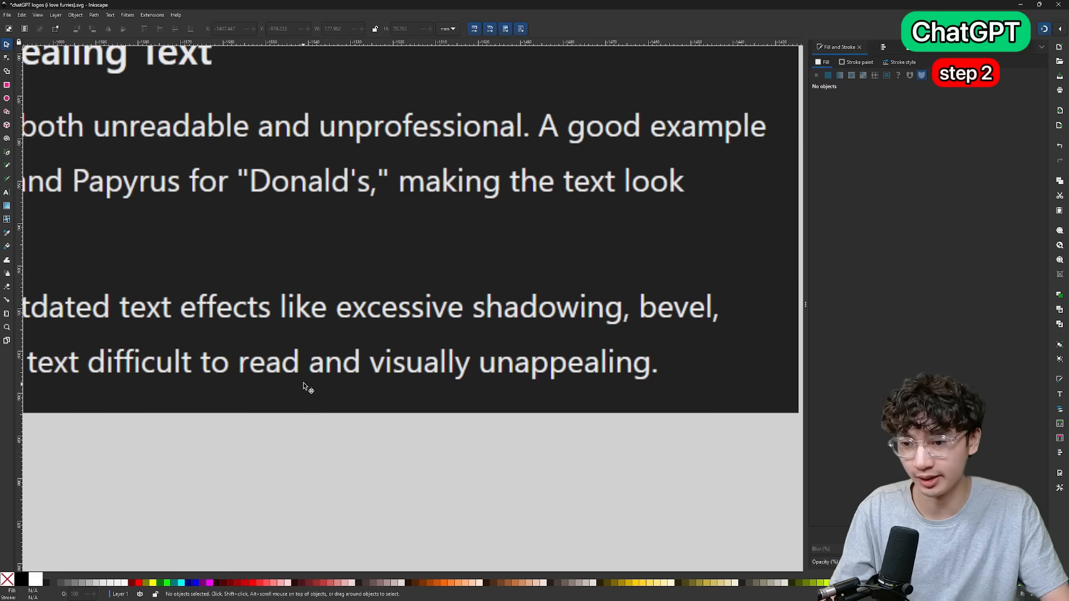
scroll(383, 384, down, 5)
scroll(493, 382, up, 5)
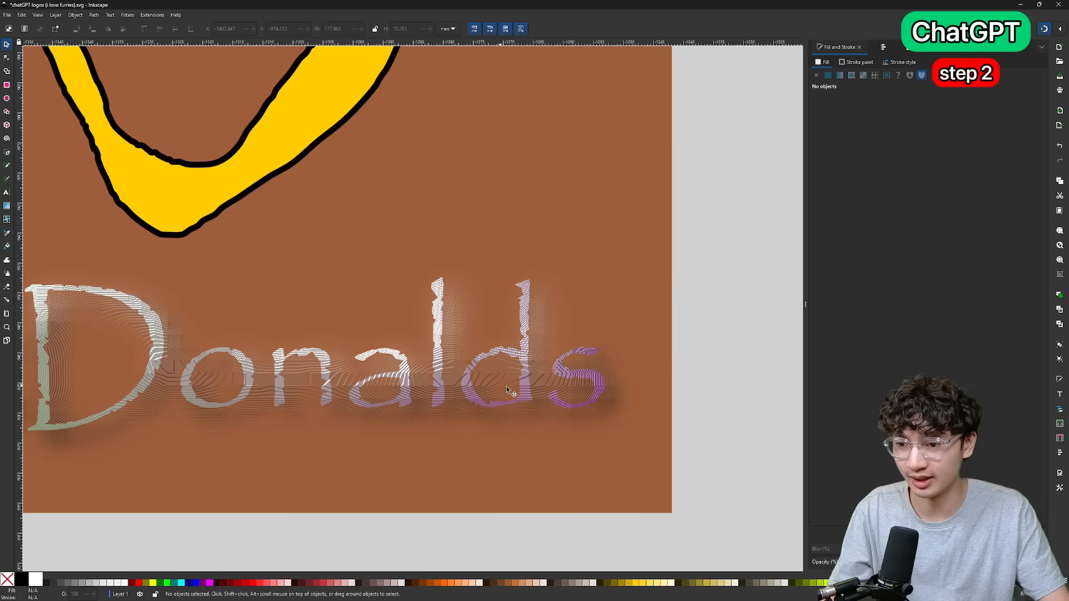
scroll(515, 385, down, 4)
scroll(515, 385, down, 1)
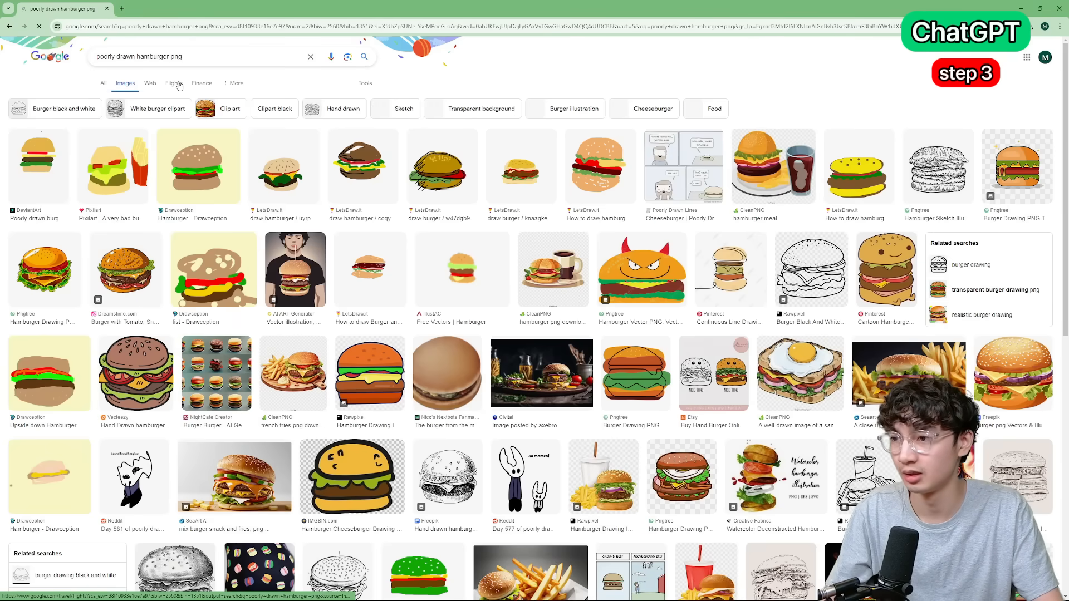
Open the Drawception hamburger drawing from the "poorly drawn hamburger png" image results and save the image.
click(216, 183)
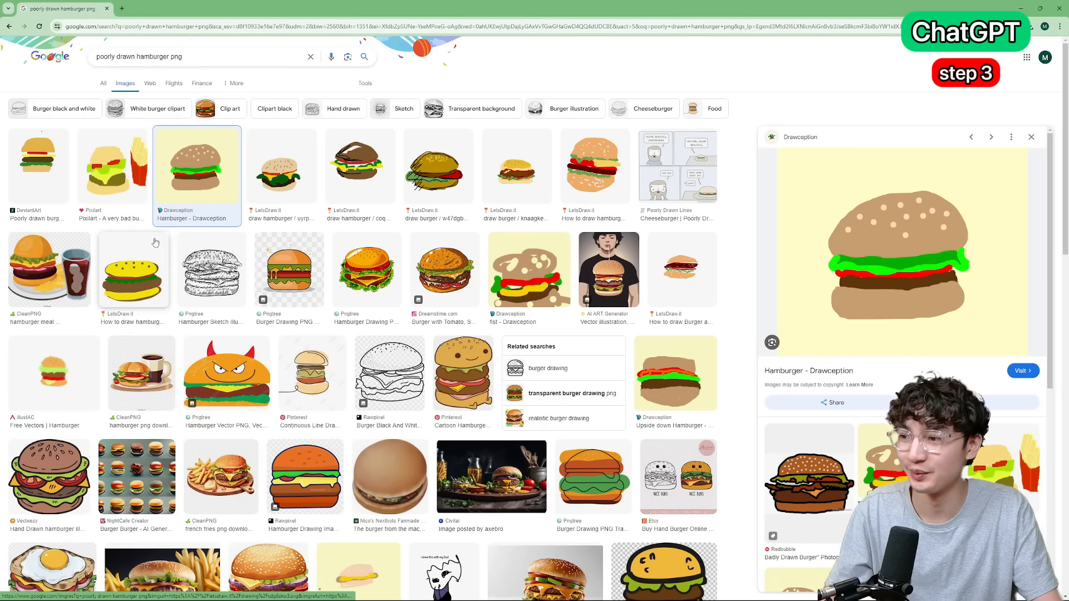
right_click(850, 212)
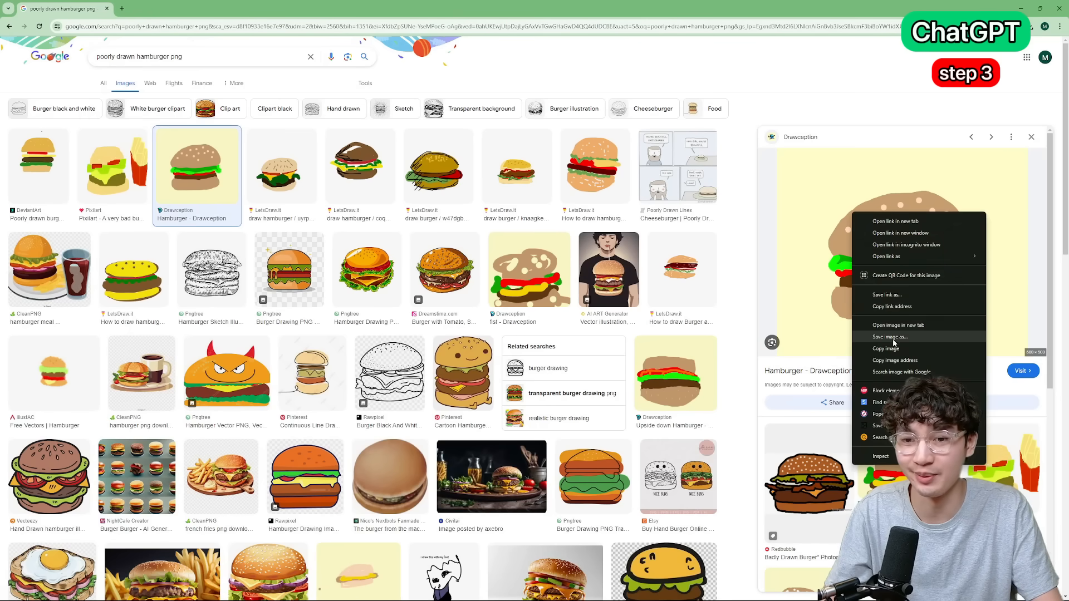
click(893, 339)
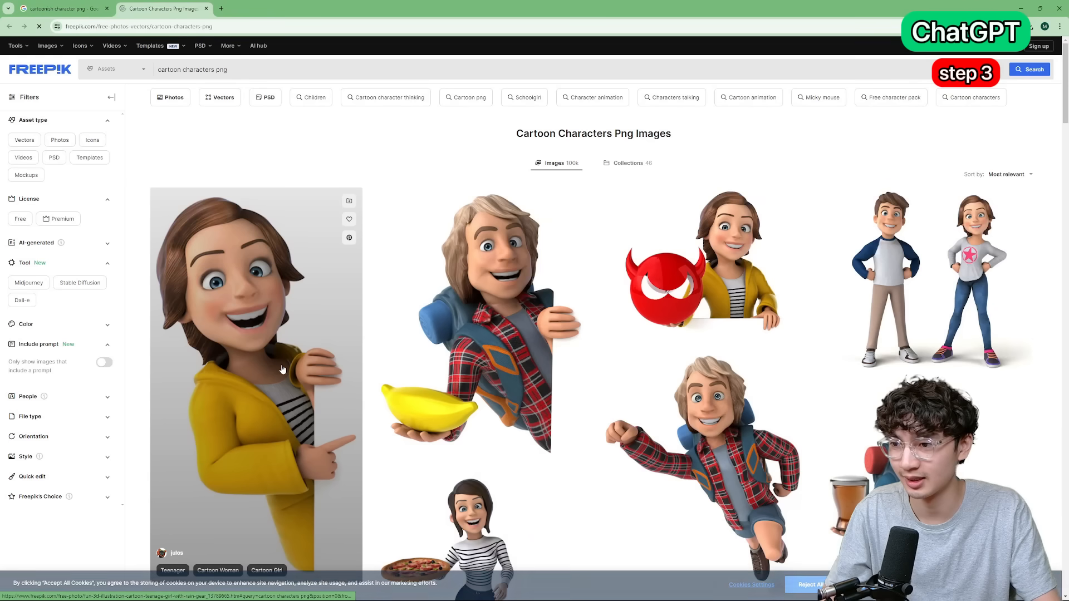
click(278, 354)
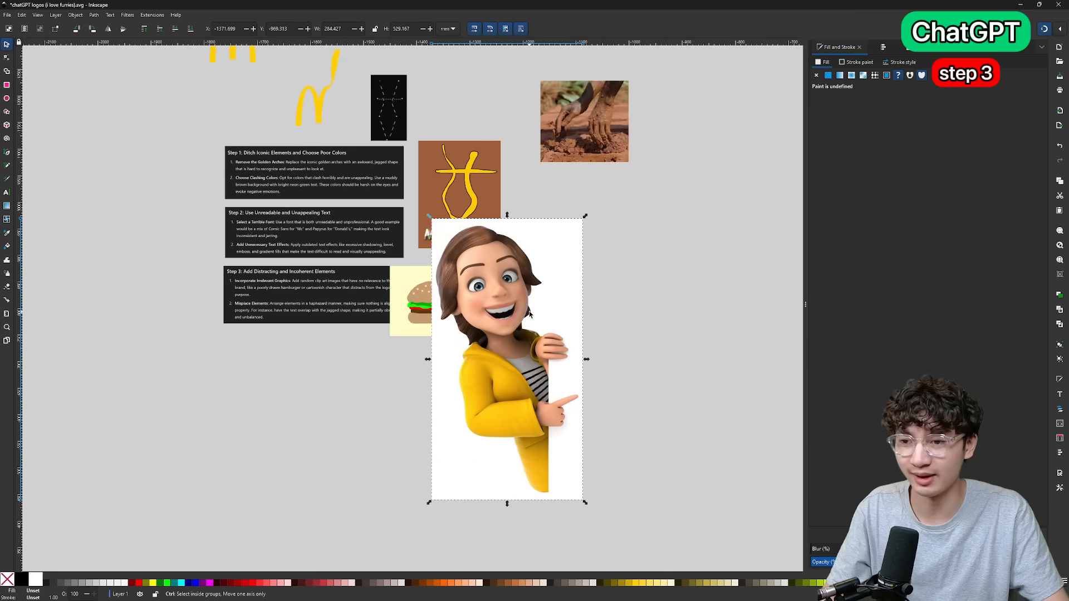
Shrink the cartoon woman image and place it at the brown background's right edge, behind the yellow shape's crossbar.
drag(584, 219, 473, 420)
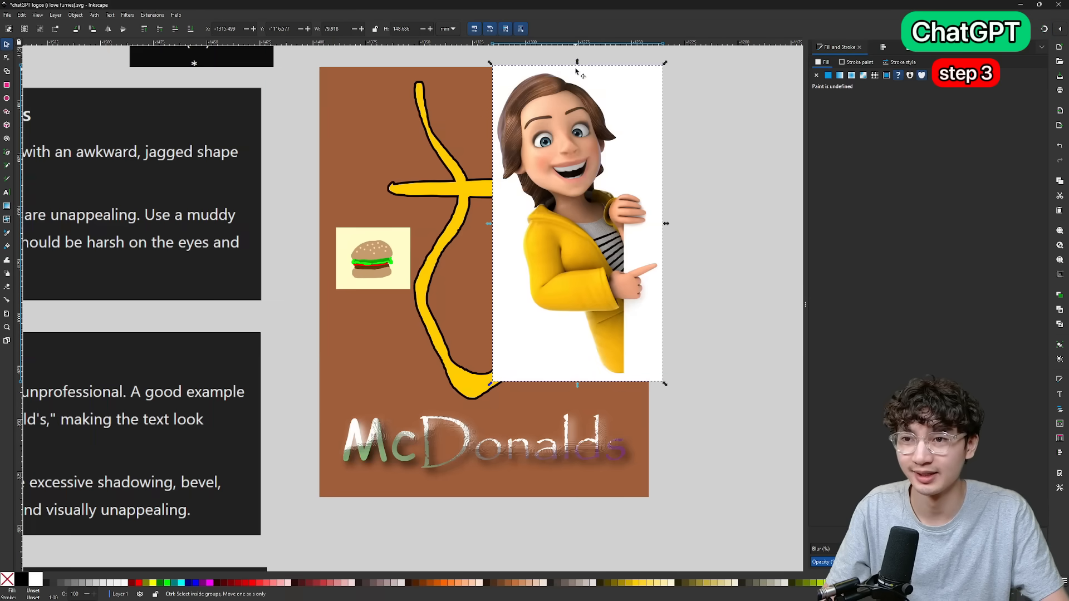
drag(577, 62, 614, 184)
key(End)
key(Home)
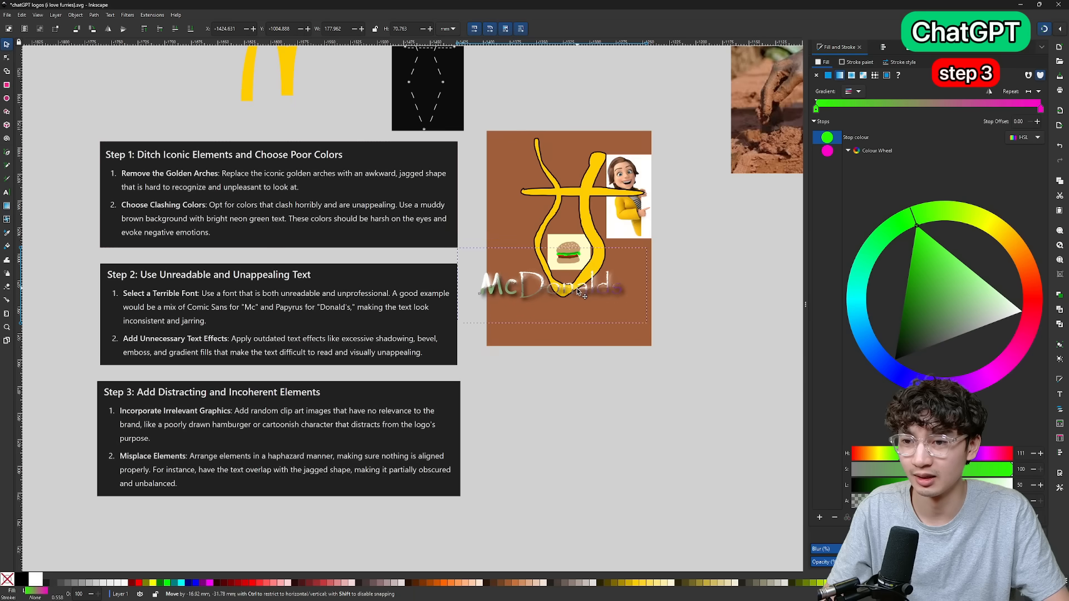
Misplace the McDonalds text so it overlaps the lower end of the yellow shape and runs past the background's left edge.
drag(578, 289, 577, 289)
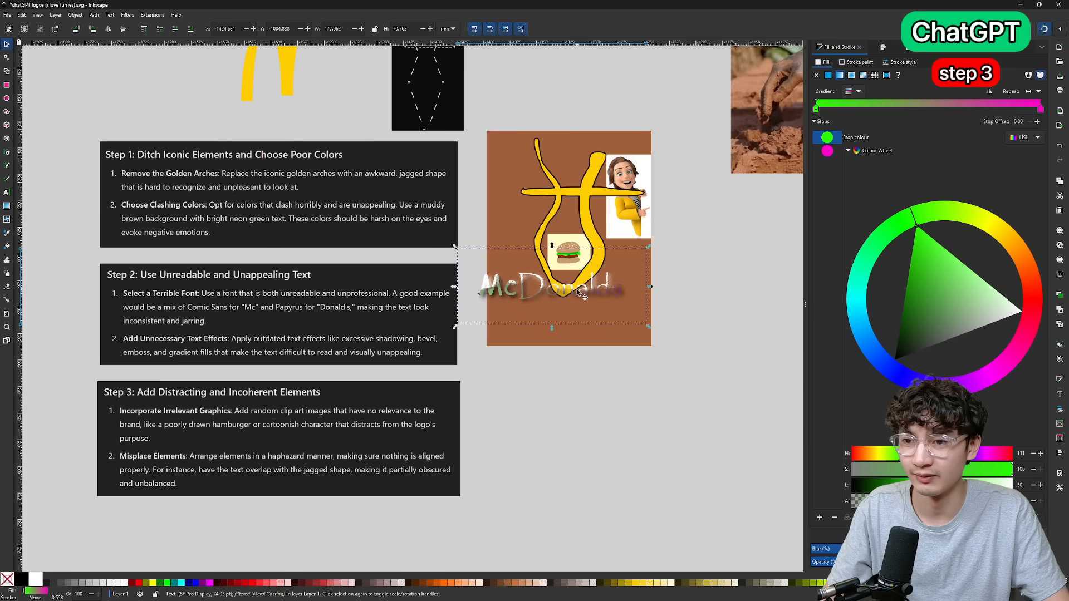
click(589, 331)
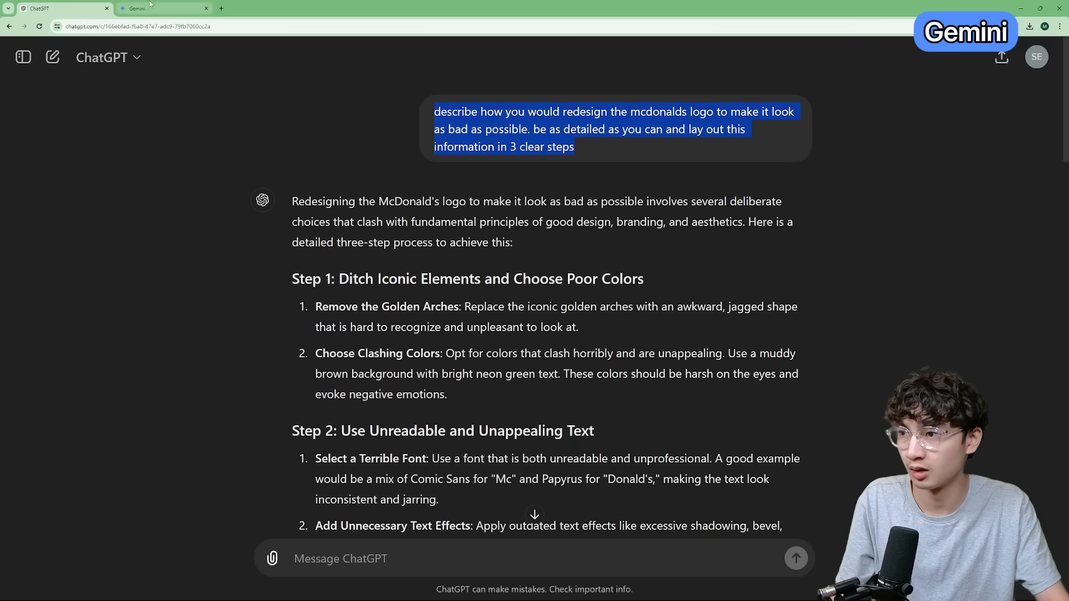
Switch to Gemini, paste the copied prompt into a new chat and submit it.
click(164, 8)
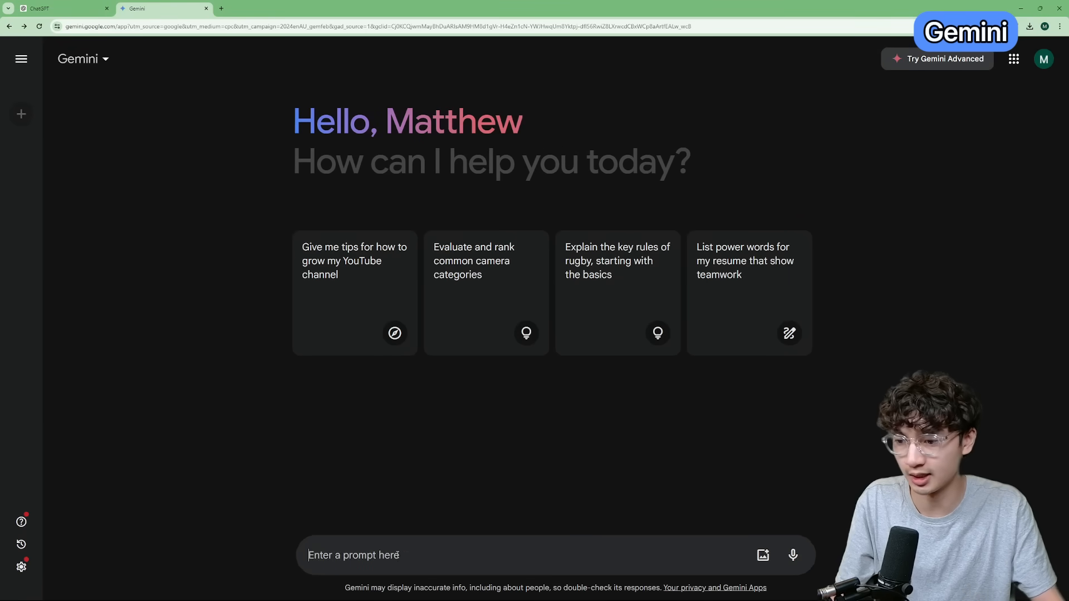
text(describe how you would redesign the mcdonalds logo to make it look as bad as possible. be as detailed as you can and lay out this information in 3 clear steps)
key(Return)
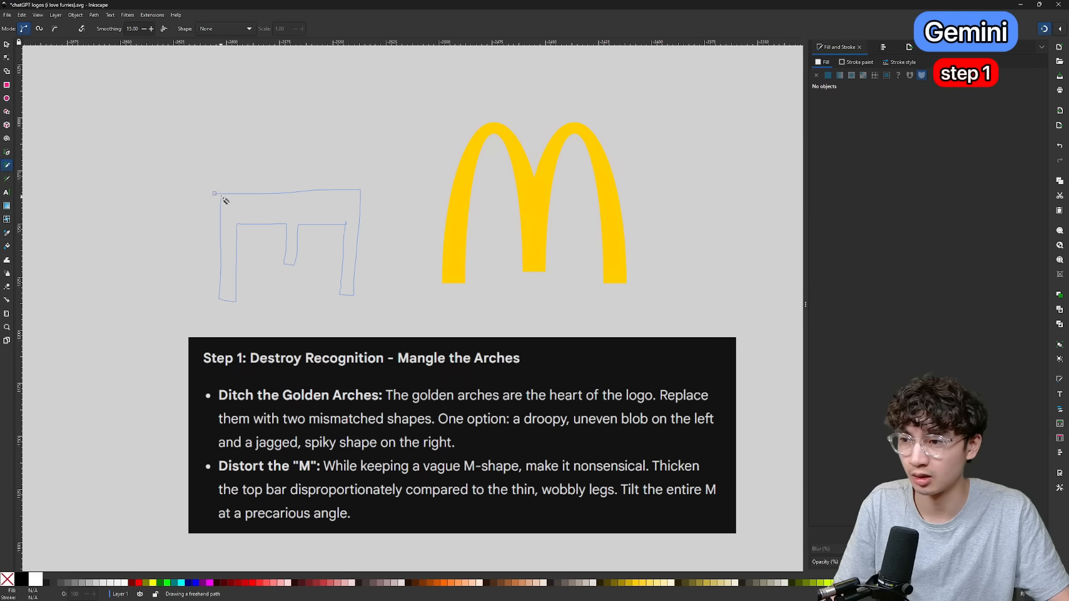
Sketch a distorted M with a thick top bar and three thin legs, filled with yellow sampled from the original arches.
drag(221, 196, 221, 193)
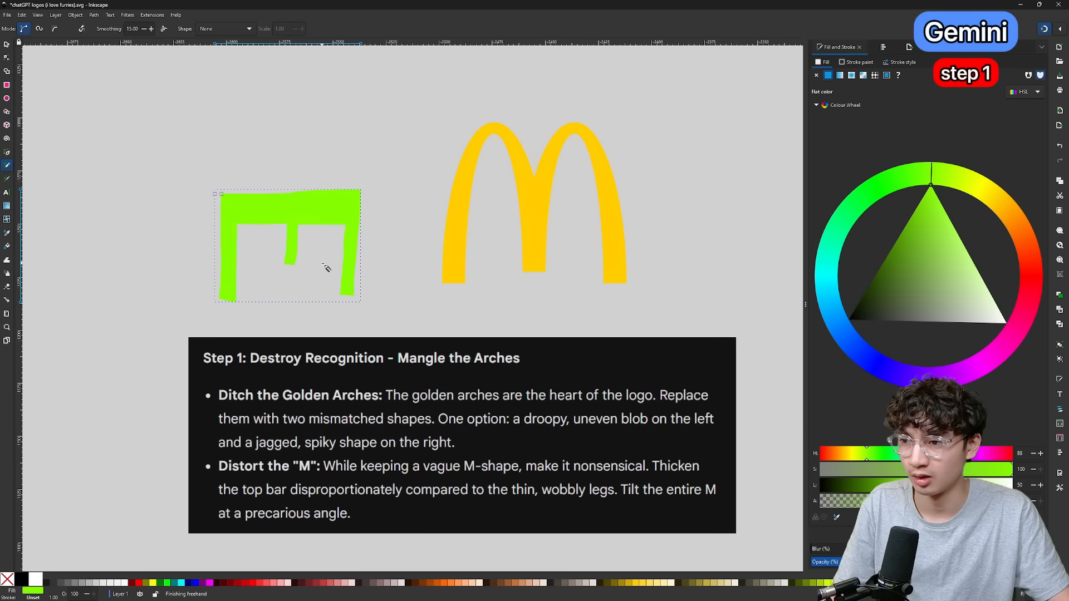
key(d)
click(455, 223)
key(s)
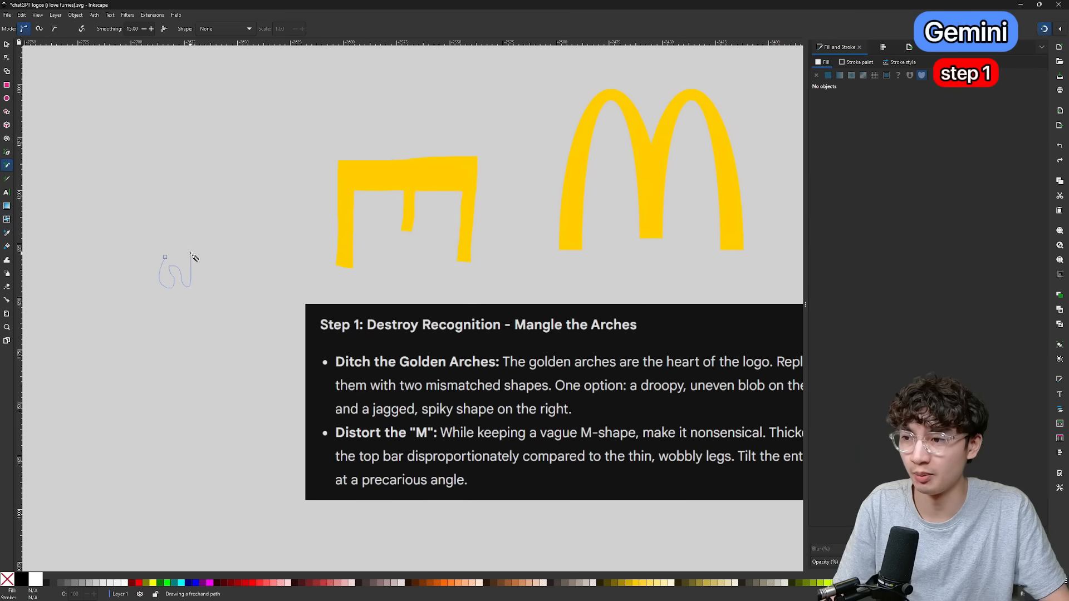
Draw a small droopy, uneven arch-shaped blob freehand in yellow, away from the distorted M.
drag(165, 257, 165, 258)
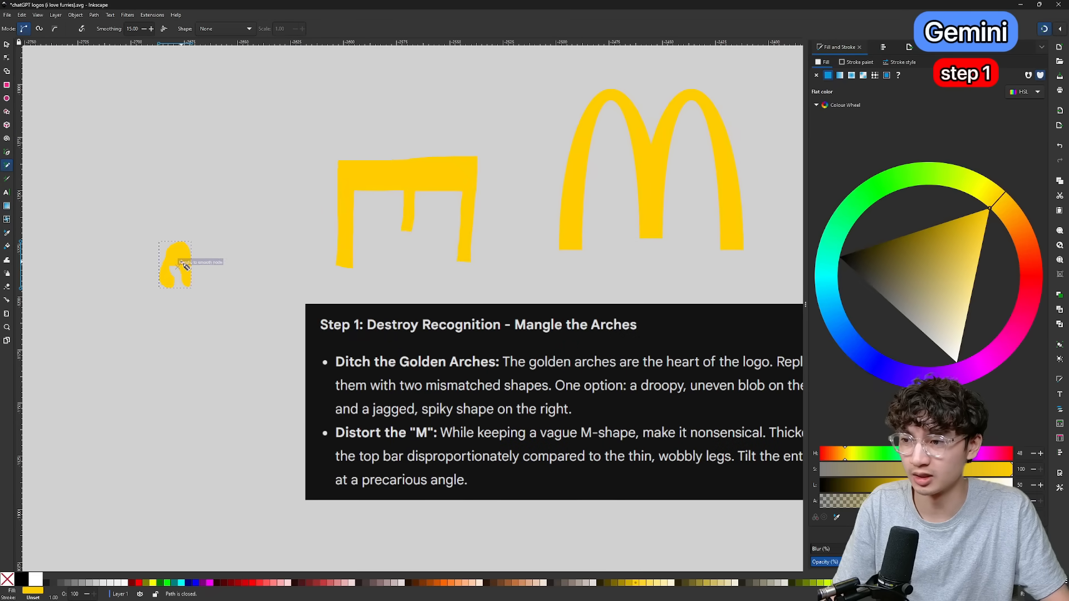
scroll(170, 260, up, 8)
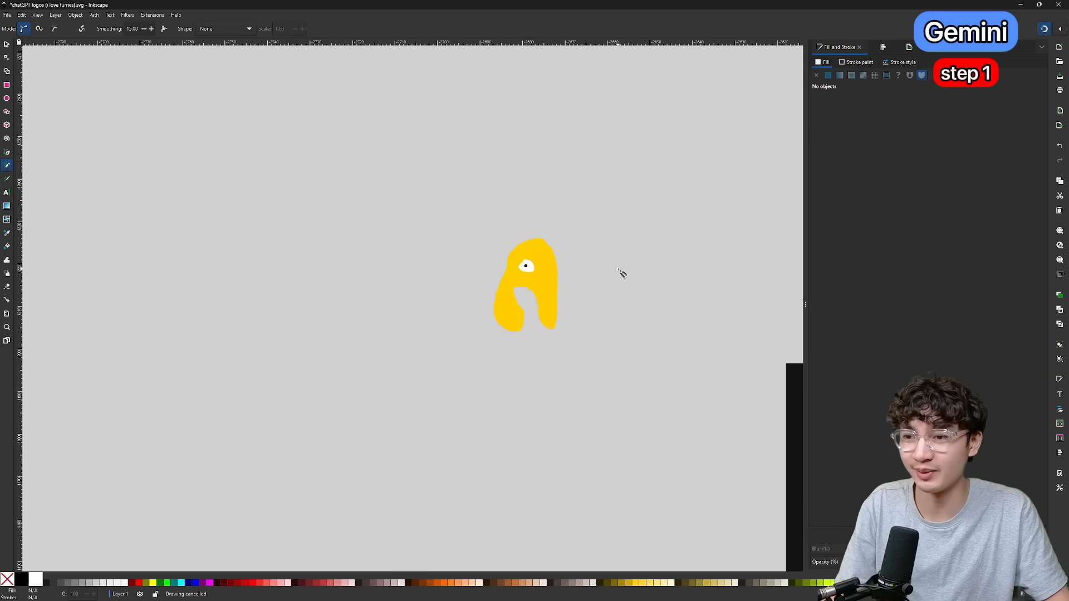
Paste the copied yellow style onto the tall jagged black spike beside the droopy blob.
scroll(621, 270, right, 3)
scroll(518, 283, down, 2)
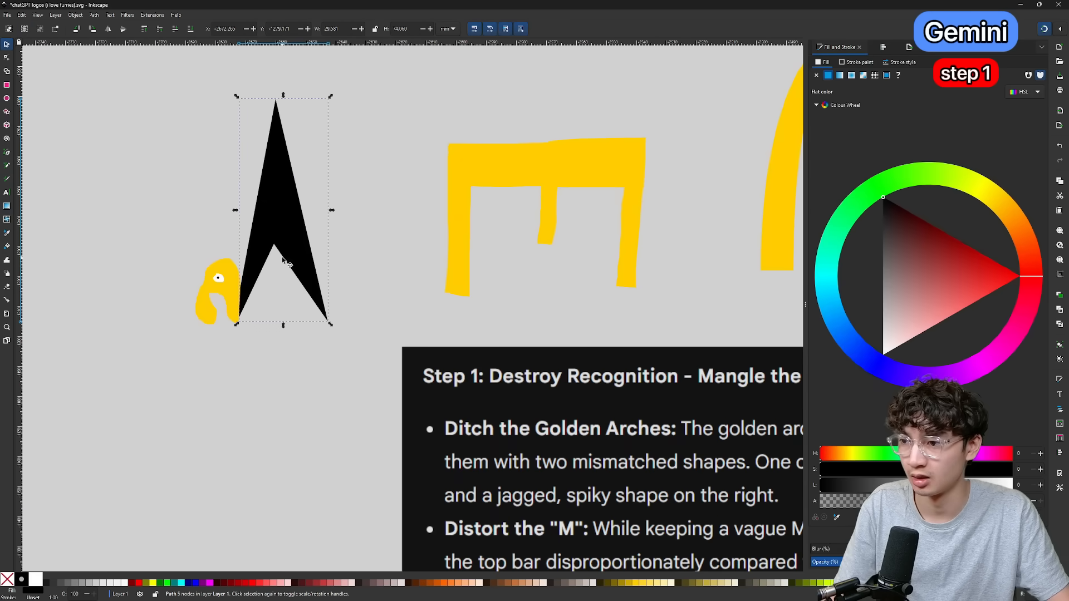
key(ctrl+shift+v)
scroll(245, 306, up, 4)
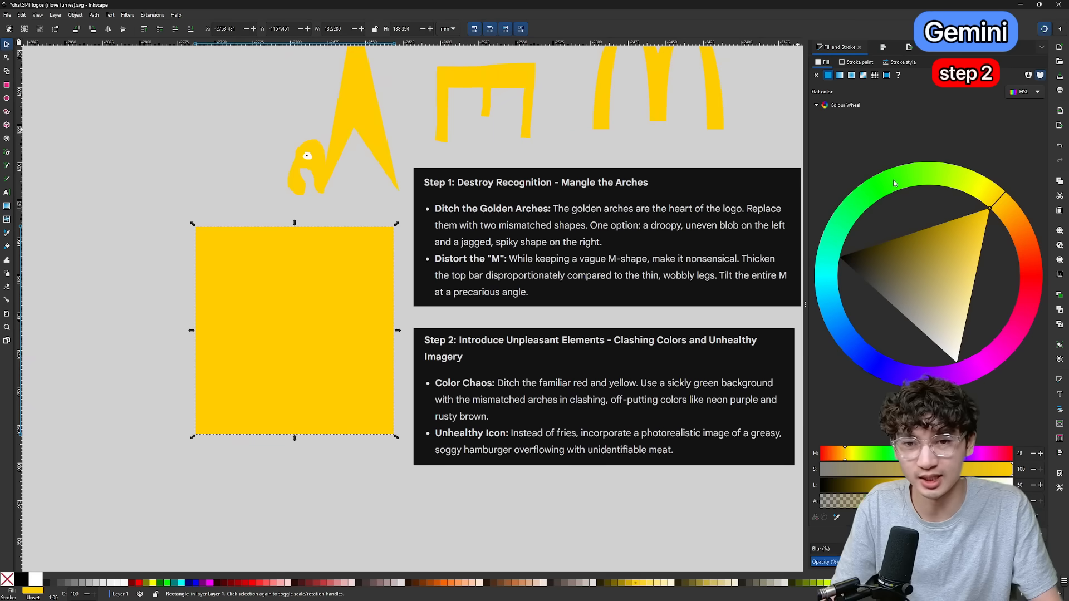
Fill the background square below the arches with a dark green of hue 112 and saturation 100.
click(892, 178)
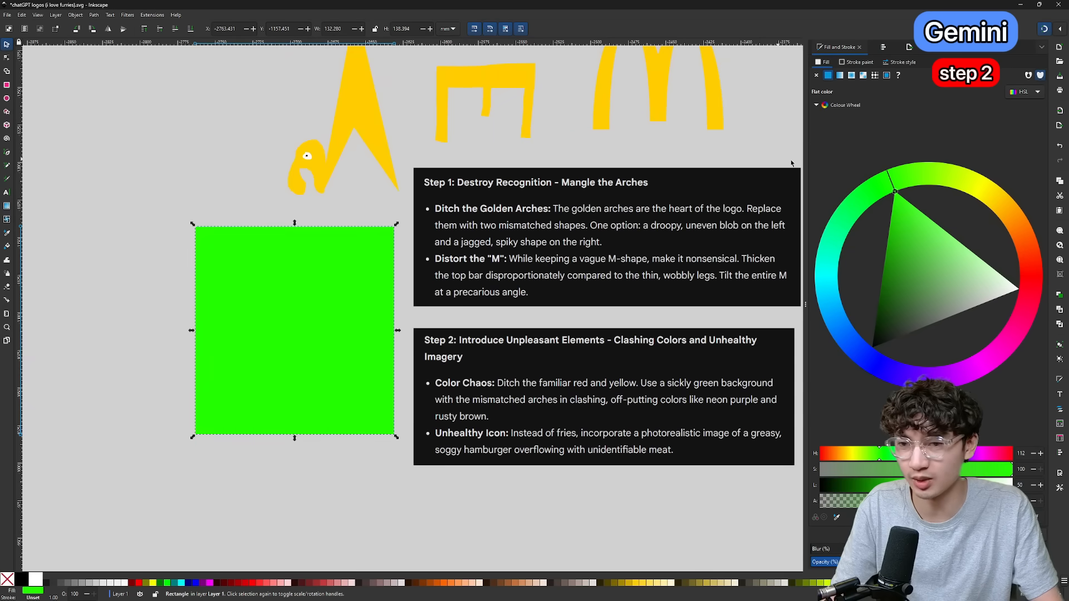
drag(890, 317, 806, 279)
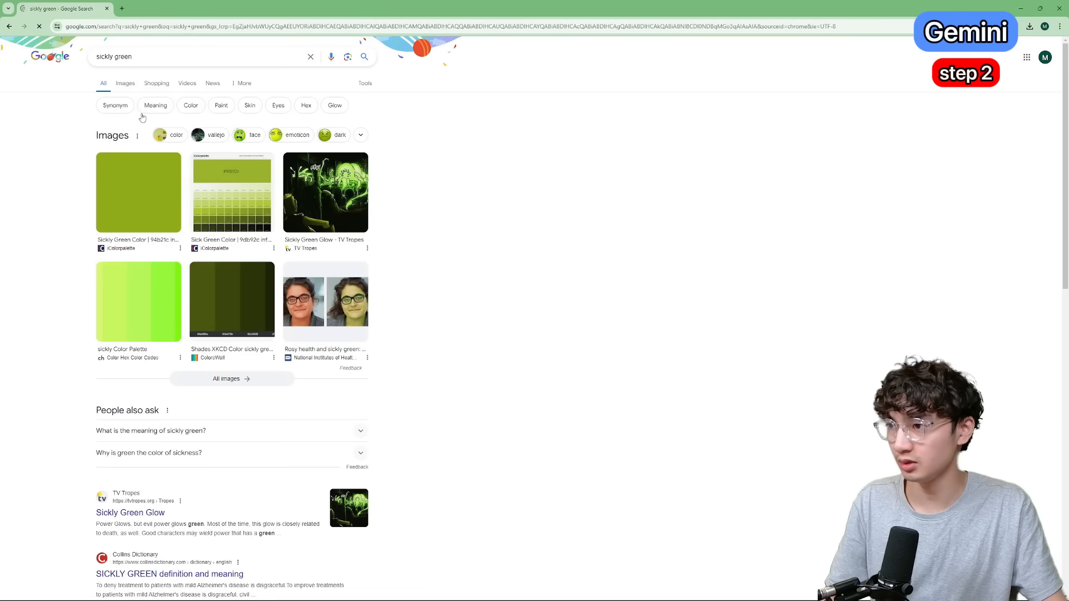
Open the Sickly Green Color image in the browser, capture a patch of it and paste it into the Inkscape drawing.
click(142, 173)
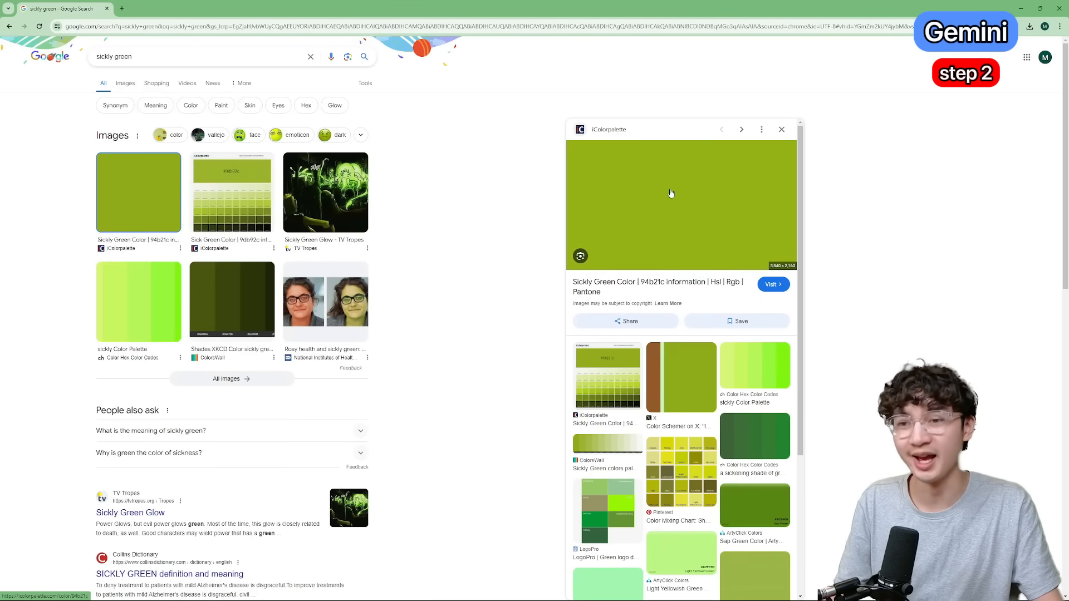
key(super+shift+s)
drag(634, 168, 652, 184)
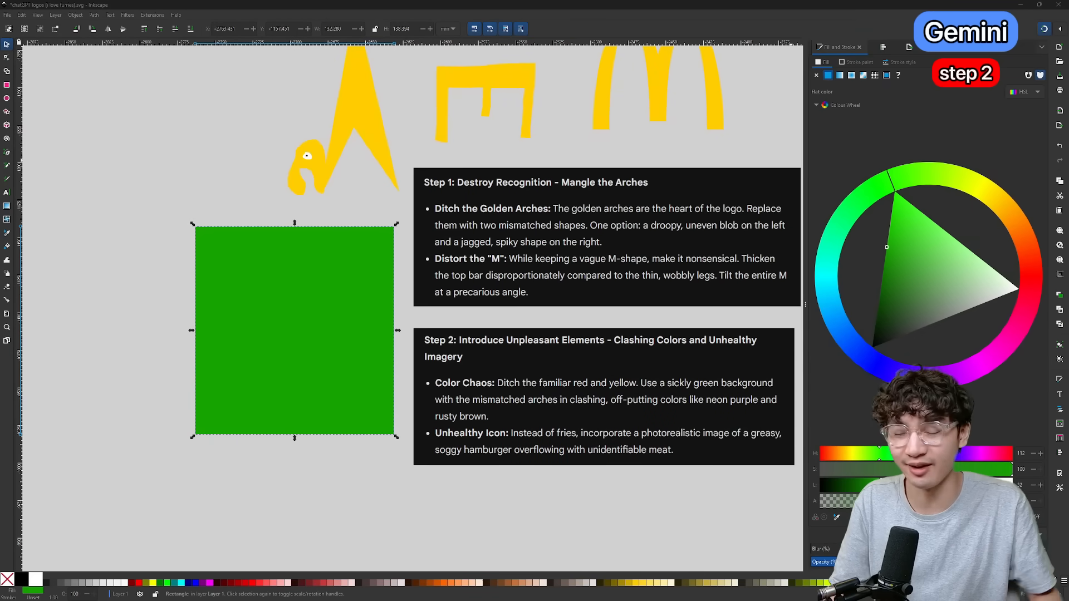
key(ctrl+v)
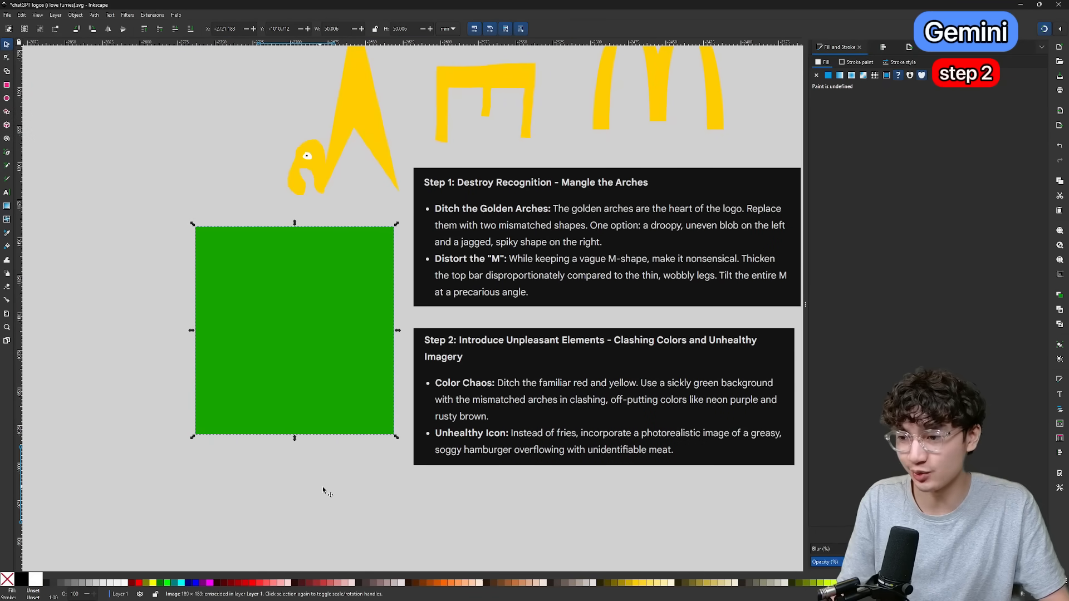
Resize the pasted sickly green swatch to about 113 mm square and place it over the green square's upper-left corner.
drag(336, 446, 442, 339)
drag(274, 367, 181, 167)
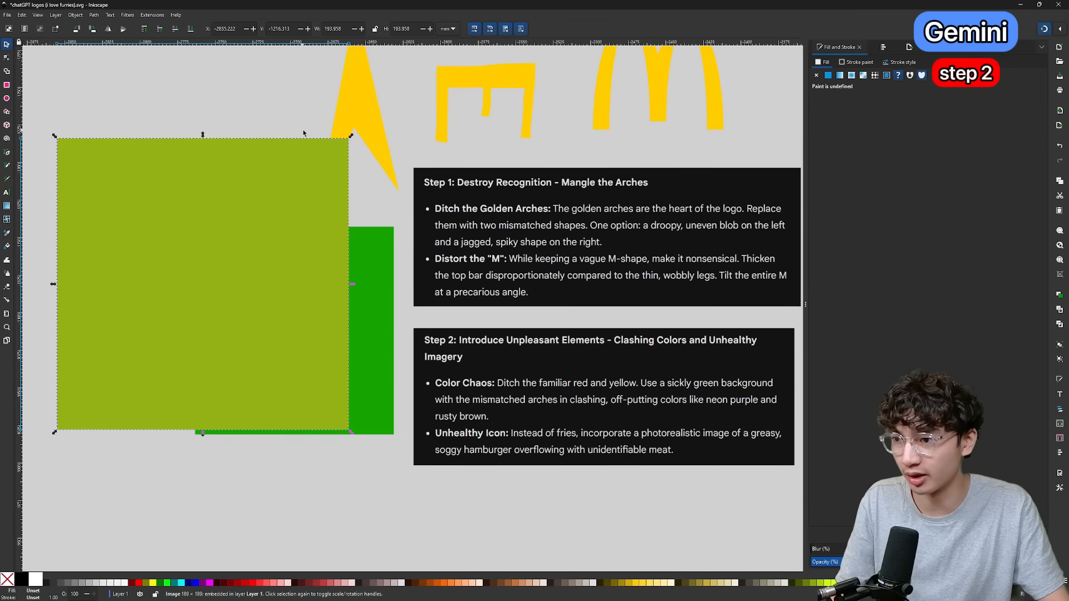
drag(350, 137, 289, 198)
drag(252, 248, 229, 188)
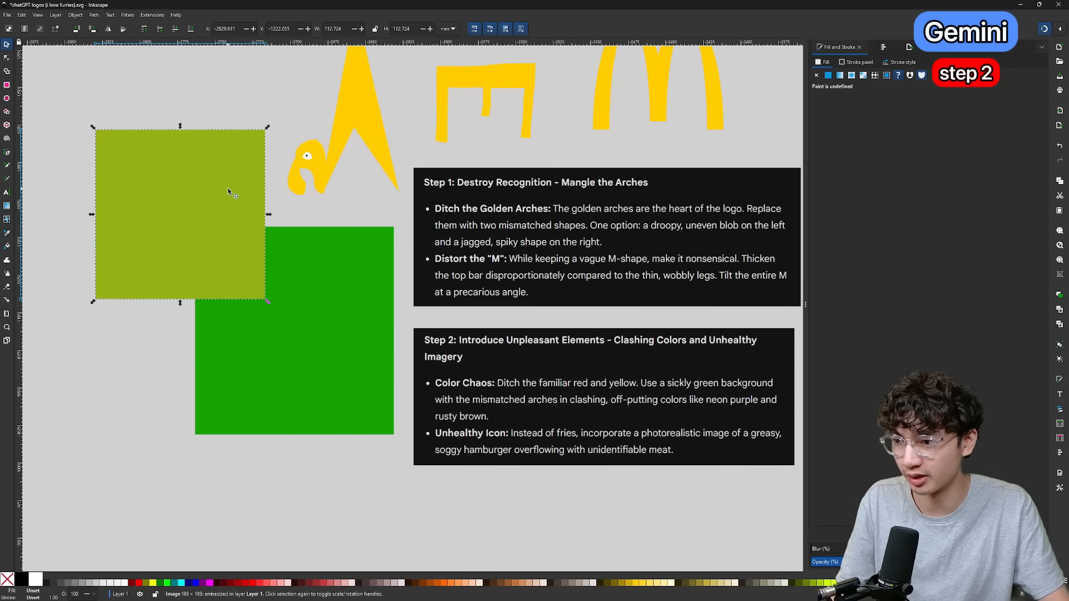
Place the sickly green square behind the mismatched arches, then fill the droopy blob with neon purple of hue 285 and the jagged spike with rusty brown.
drag(308, 294, 328, 334)
click(184, 217)
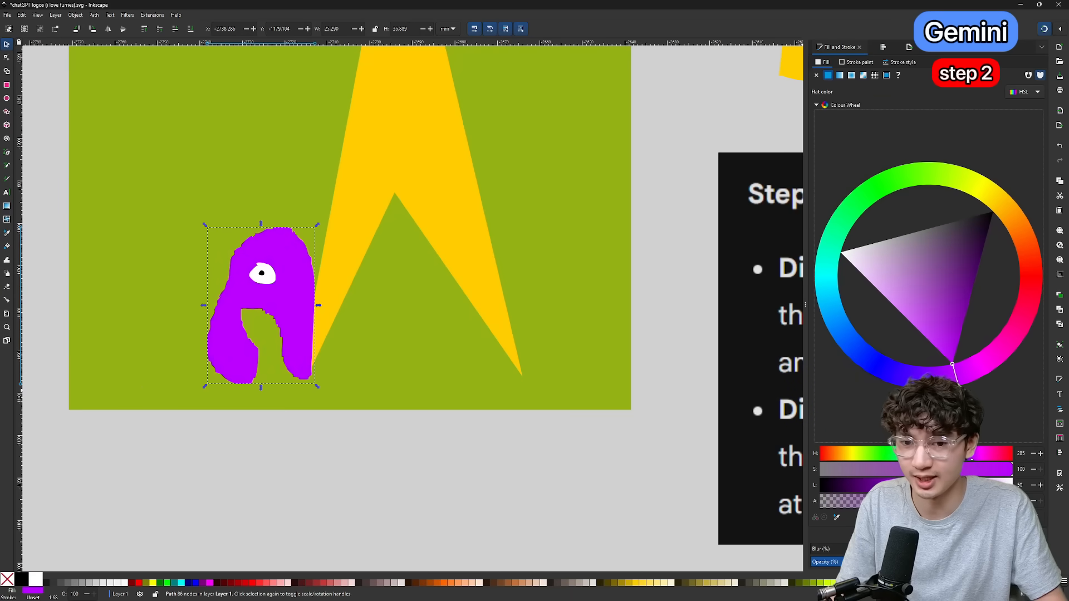
click(426, 176)
scroll(637, 330, down, 1)
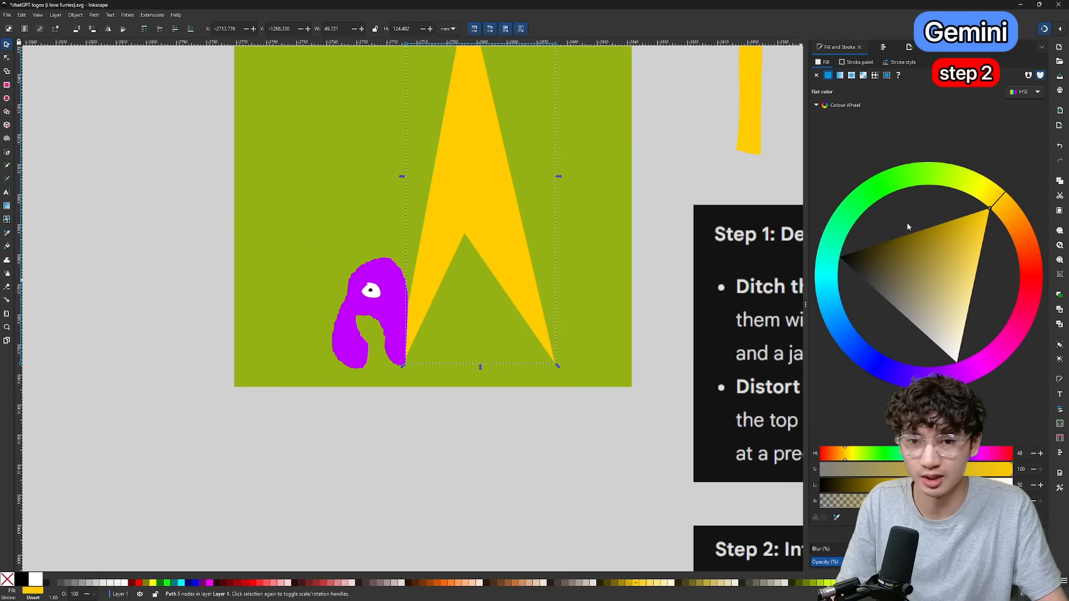
click(1022, 242)
mouse_move(1022, 242)
mouse_down()
mouse_move(882, 187)
mouse_move(951, 186)
mouse_move(910, 180)
mouse_move(1025, 248)
mouse_up()
drag(935, 248, 910, 226)
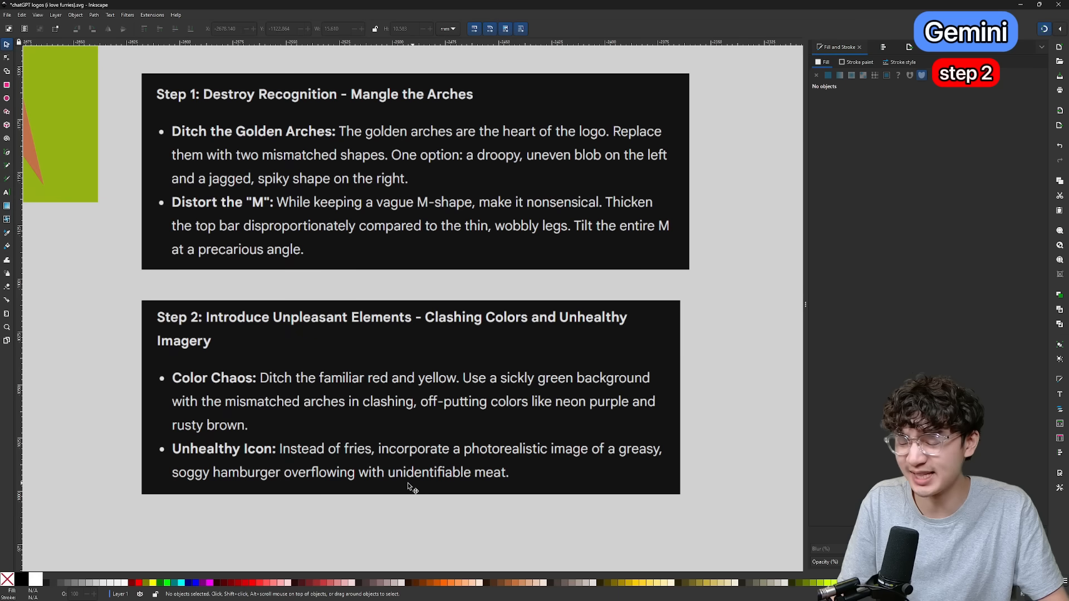
Copy the overflowing cheesy burger picture from the "greasy soggy hamburger overflowing with meat" image results and paste it into the Inkscape drawing.
scroll(406, 483, up, 5)
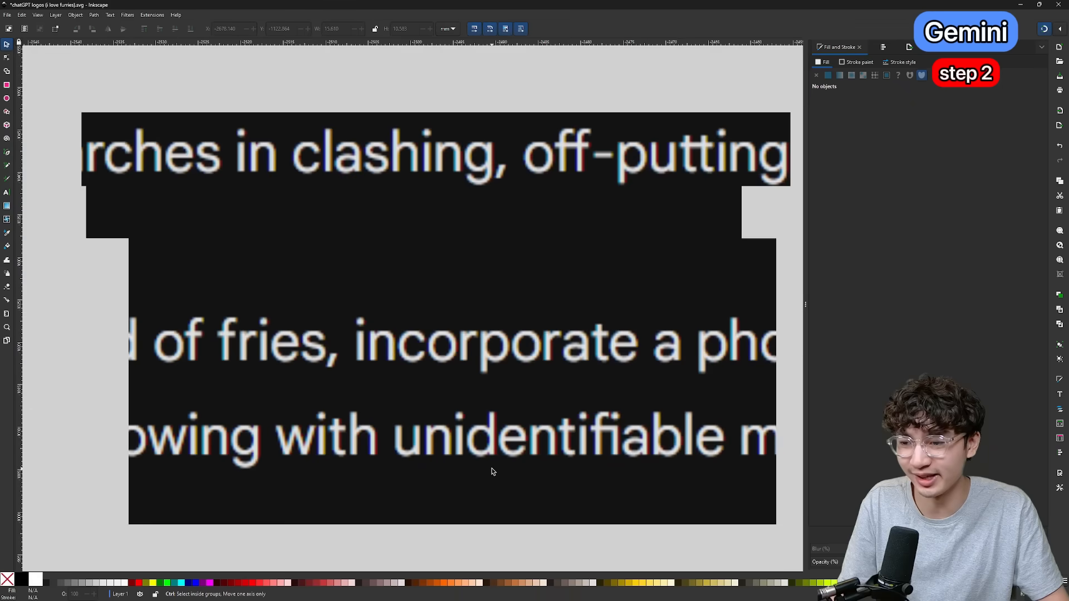
scroll(491, 472, right, 3)
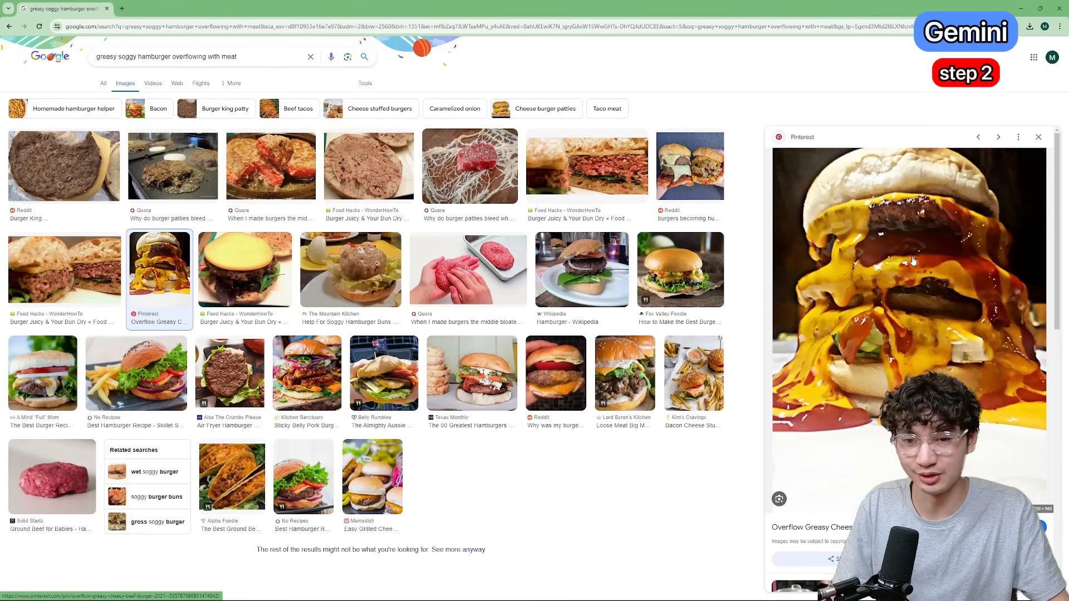
right_click(875, 282)
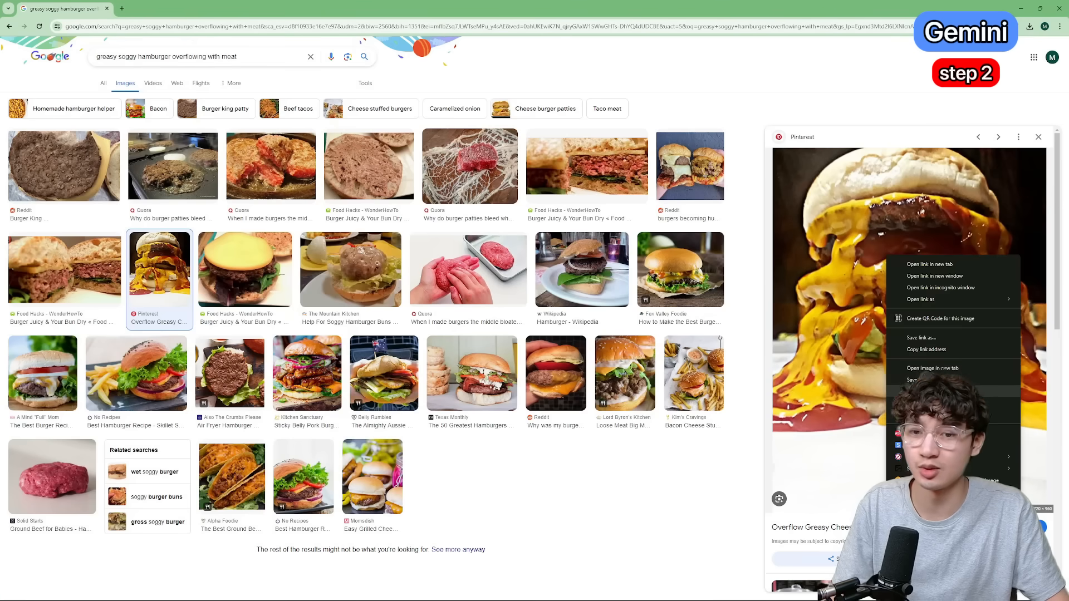
click(919, 349)
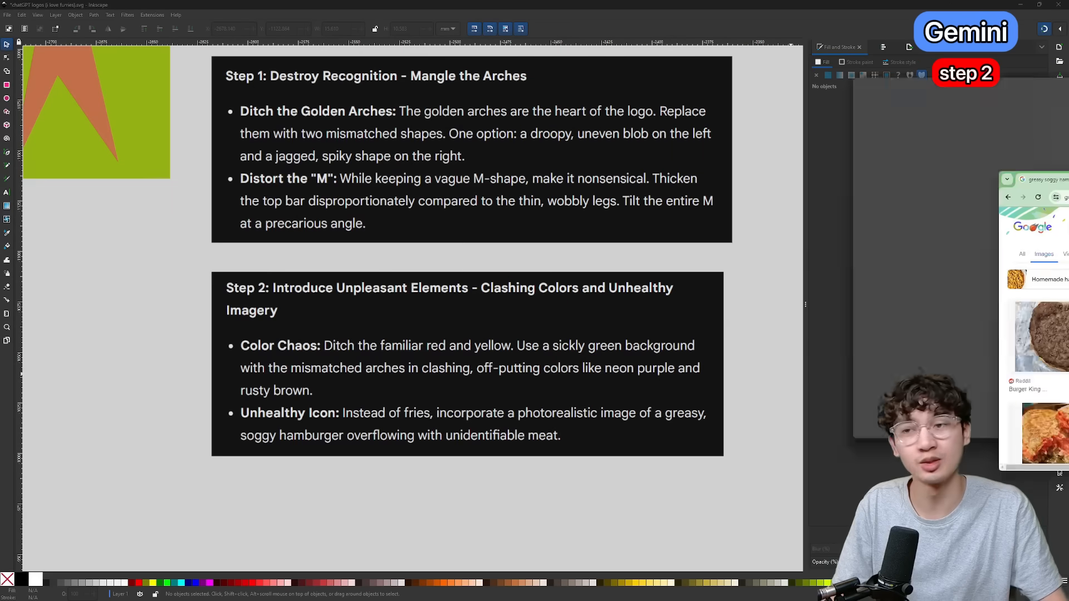
key(ctrl+v)
scroll(357, 423, up, 3)
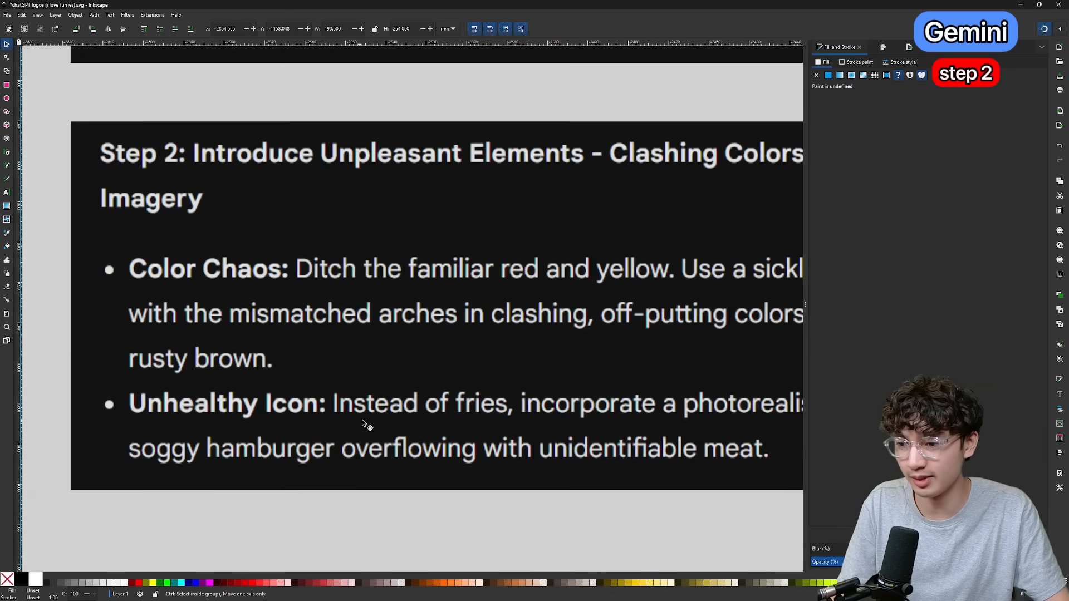
View a McDonald's fries logo image in the browser, and position the green square with its arches over the lower part of the hamburger photo in Inkscape.
scroll(483, 415, down, 3)
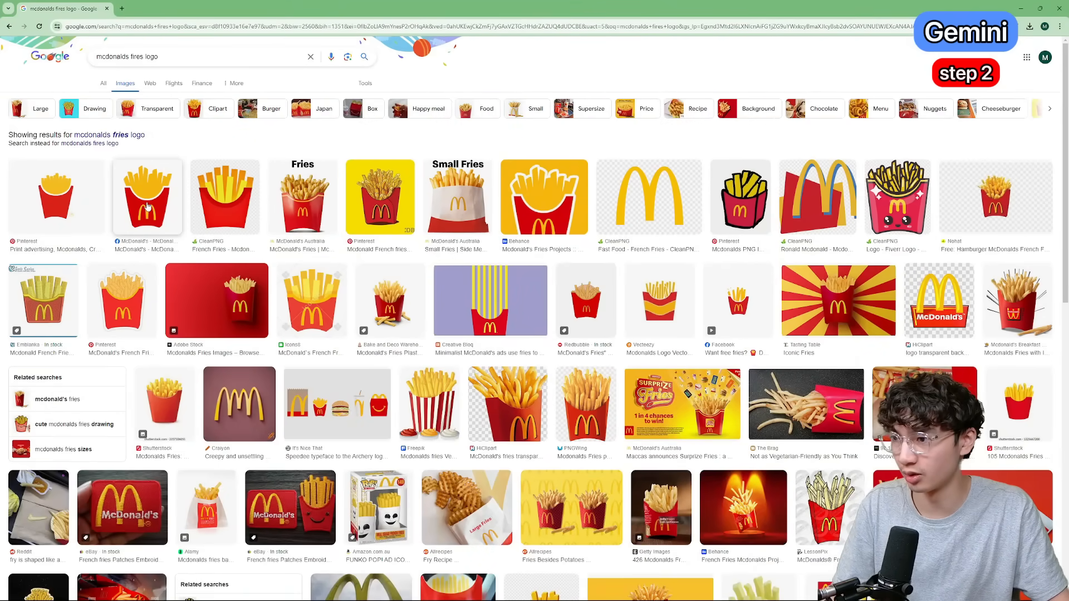
click(148, 200)
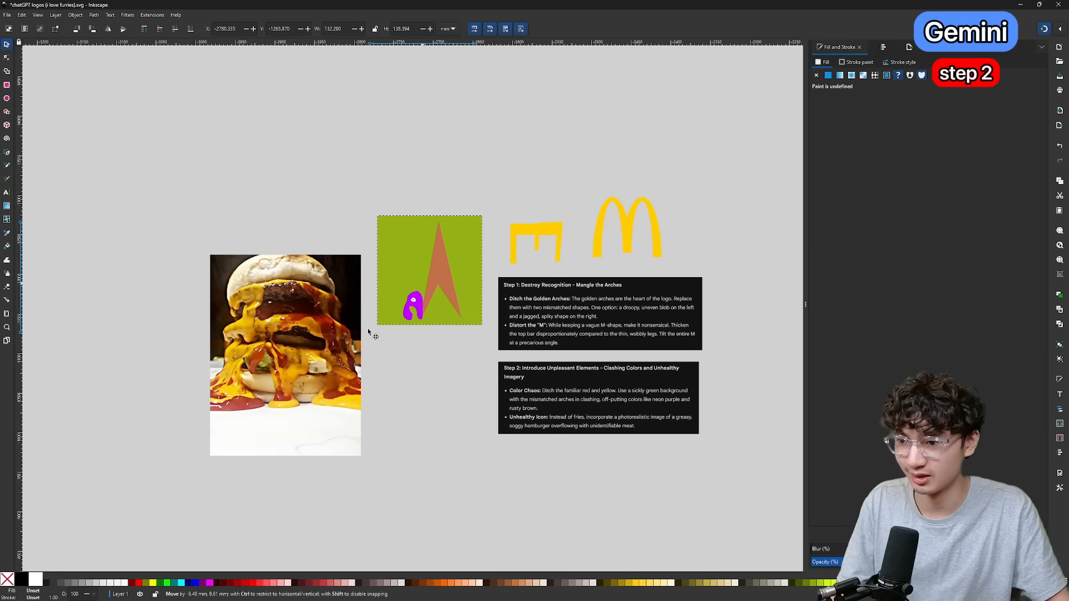
drag(428, 268, 275, 386)
drag(337, 330, 333, 301)
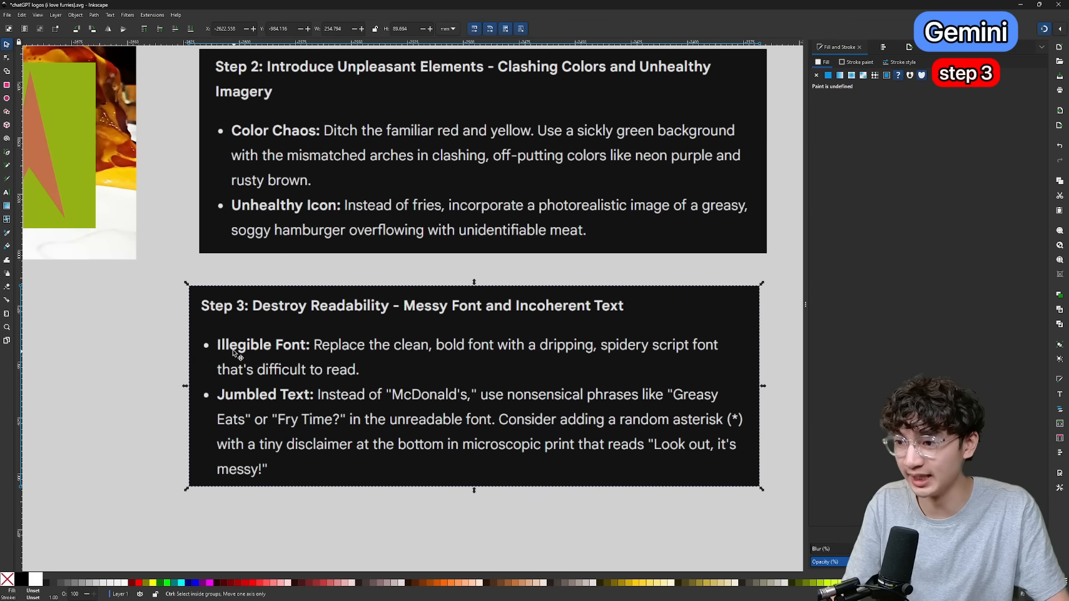
Add the text "GREASY EATS" in a dripping horror font across the upper part of the green square.
scroll(243, 356, up, 8)
scroll(286, 345, down, 4)
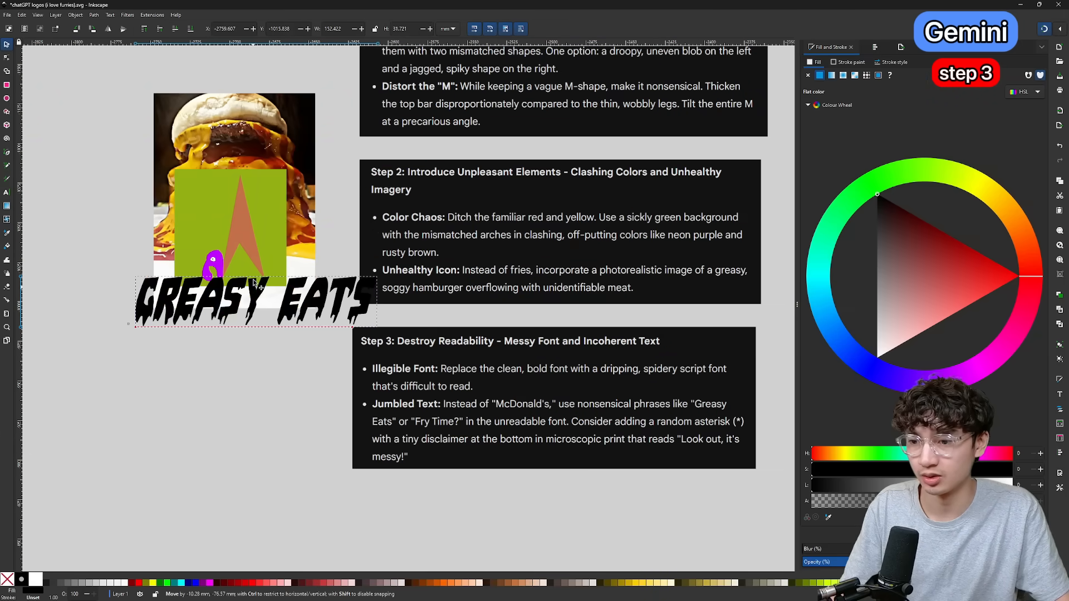
drag(260, 292, 232, 191)
scroll(228, 192, up, 2)
drag(494, 162, 385, 196)
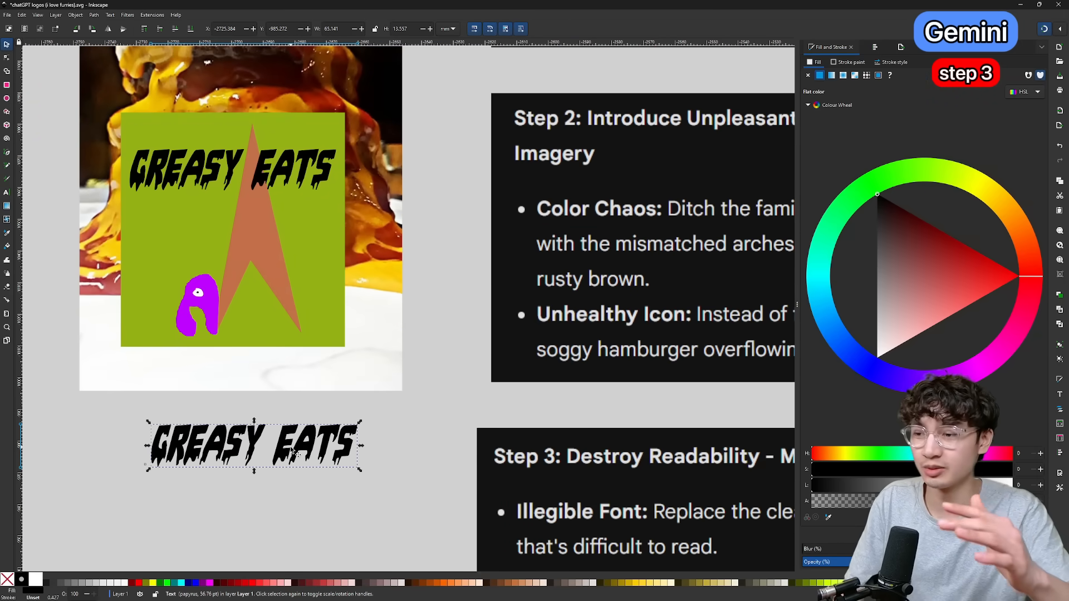
Group the hamburger photo, green square, arches and lettering of the Gemini logo.
scroll(314, 462, down, 3)
scroll(393, 427, down, 1)
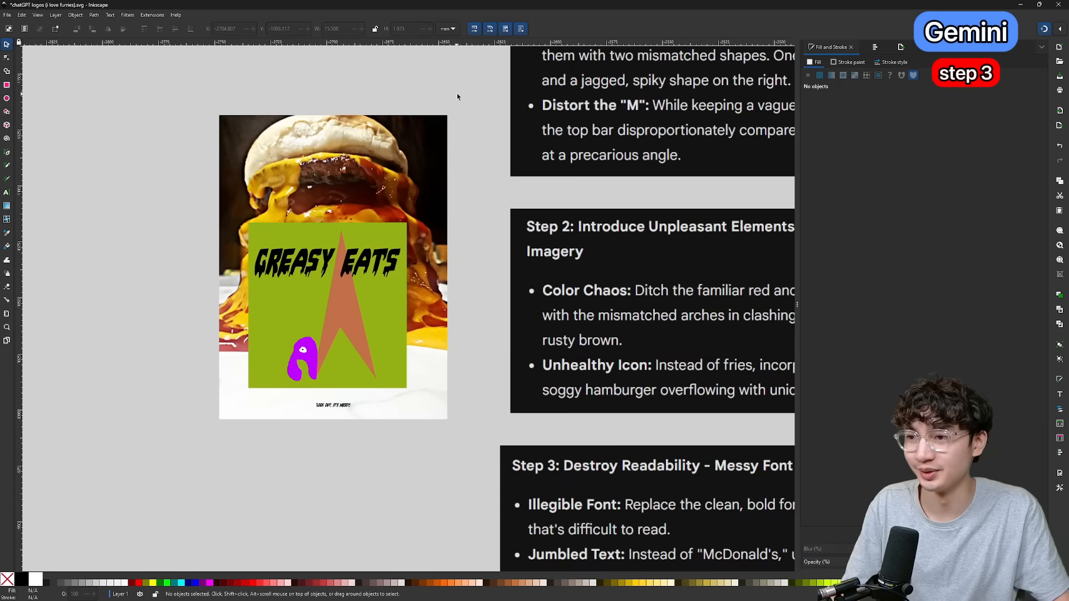
drag(477, 88, 149, 492)
key(ctrl+g)
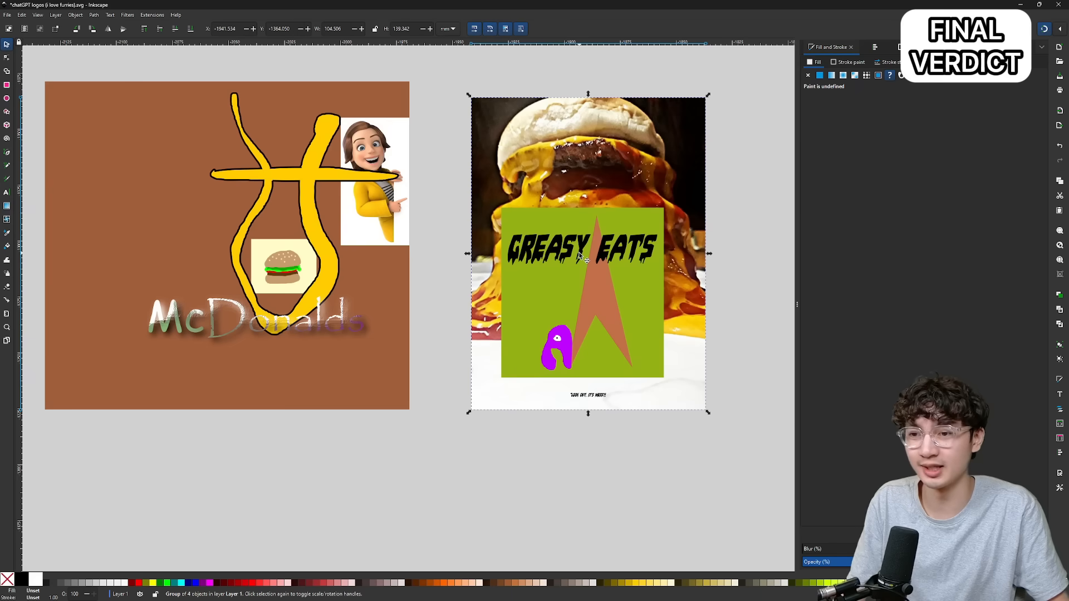
Examine the finished Gemini logo up close, including its tiny disclaimer, and compare it with the brown ChatGPT logo beside it.
scroll(594, 368, up, 4)
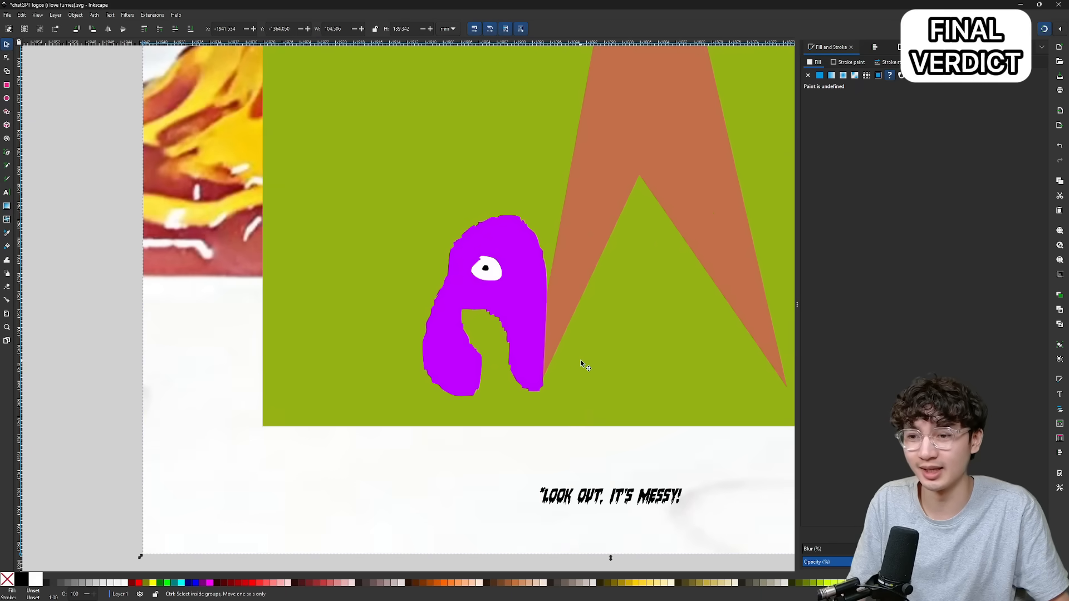
scroll(580, 359, down, 5)
scroll(610, 345, up, 3)
scroll(614, 343, up, 1)
scroll(614, 343, down, 1)
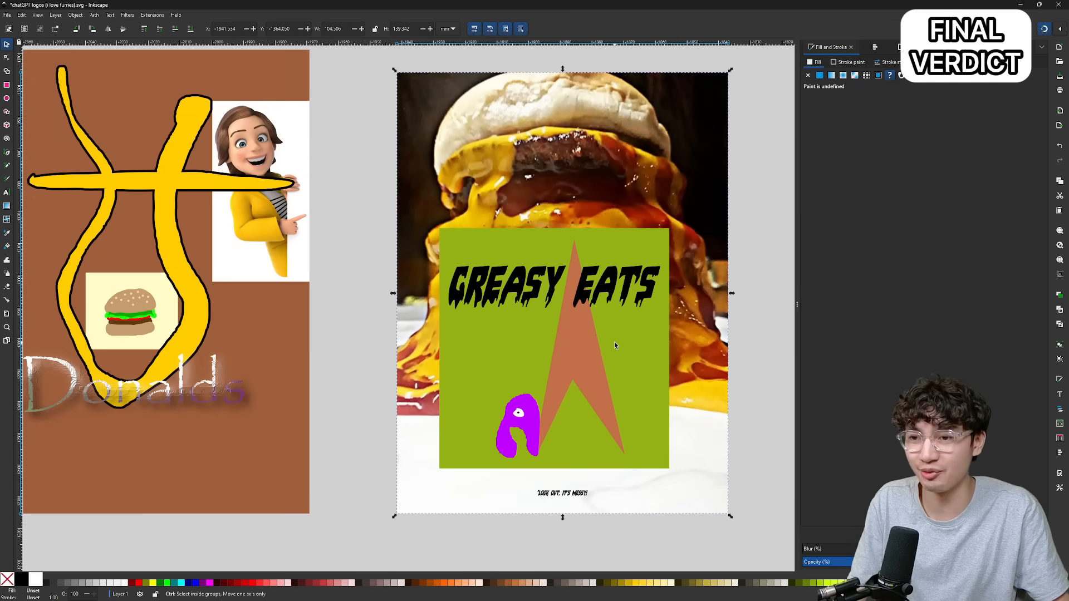
scroll(614, 343, right, 1)
scroll(614, 343, down, 2)
scroll(614, 343, left, 3)
scroll(614, 343, down, 1)
scroll(614, 343, up, 1)
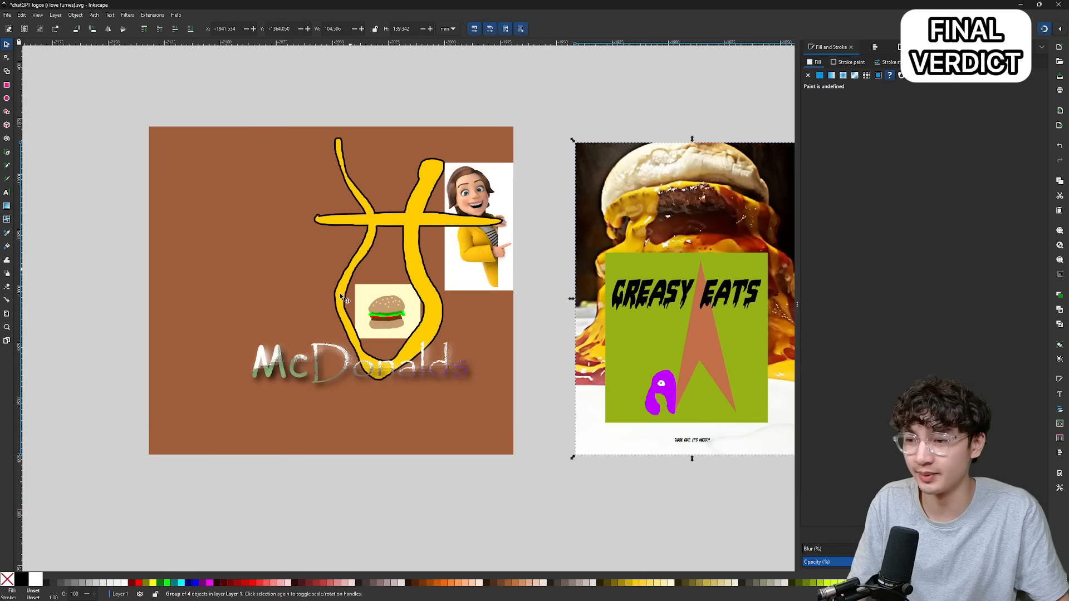
scroll(371, 352, up, 2)
scroll(371, 353, right, 1)
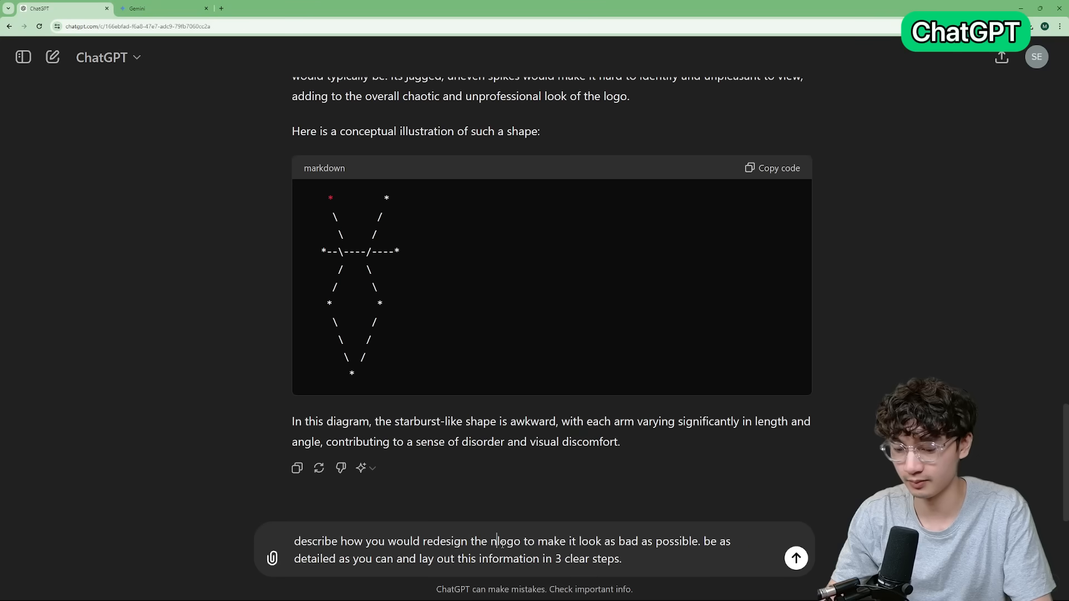
Ask ChatGPT how to redesign the nike logo to look as bad as possible in 3 clear steps, and review its visual example.
text(ike)
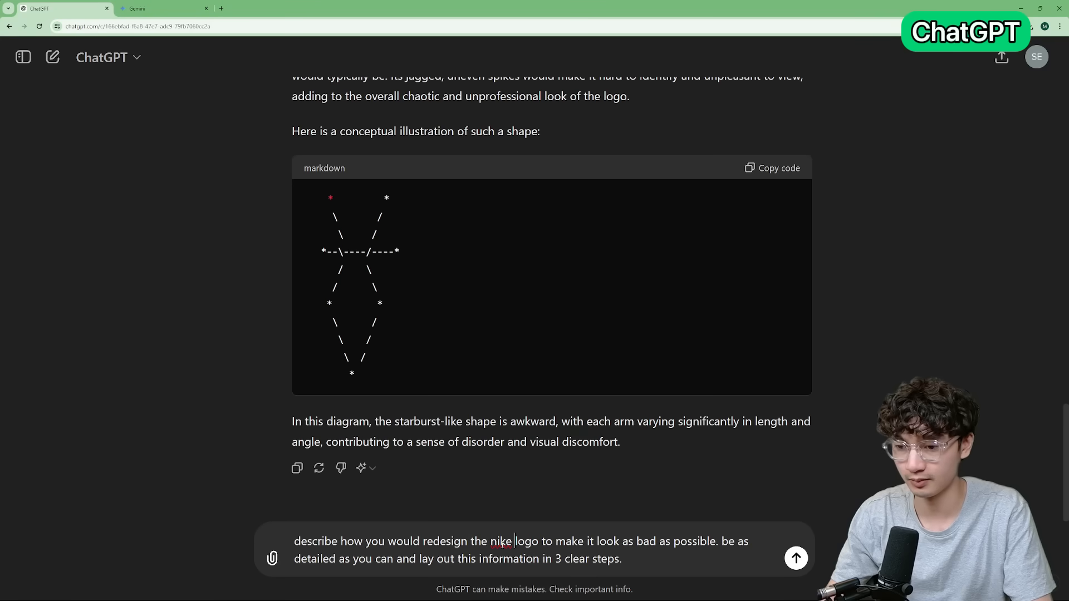
key(Return)
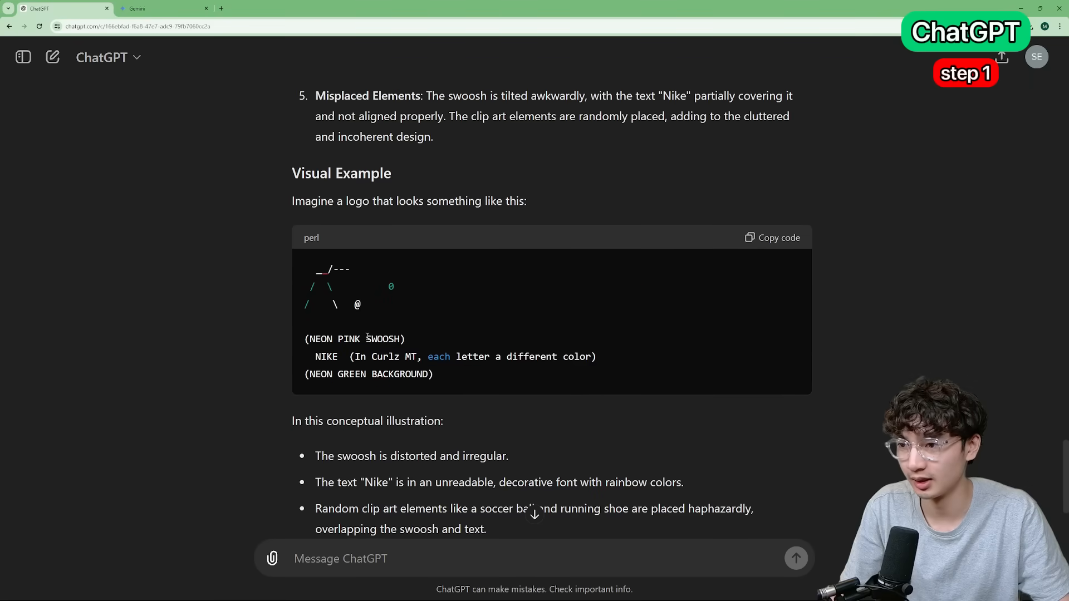
scroll(366, 335, up, 3)
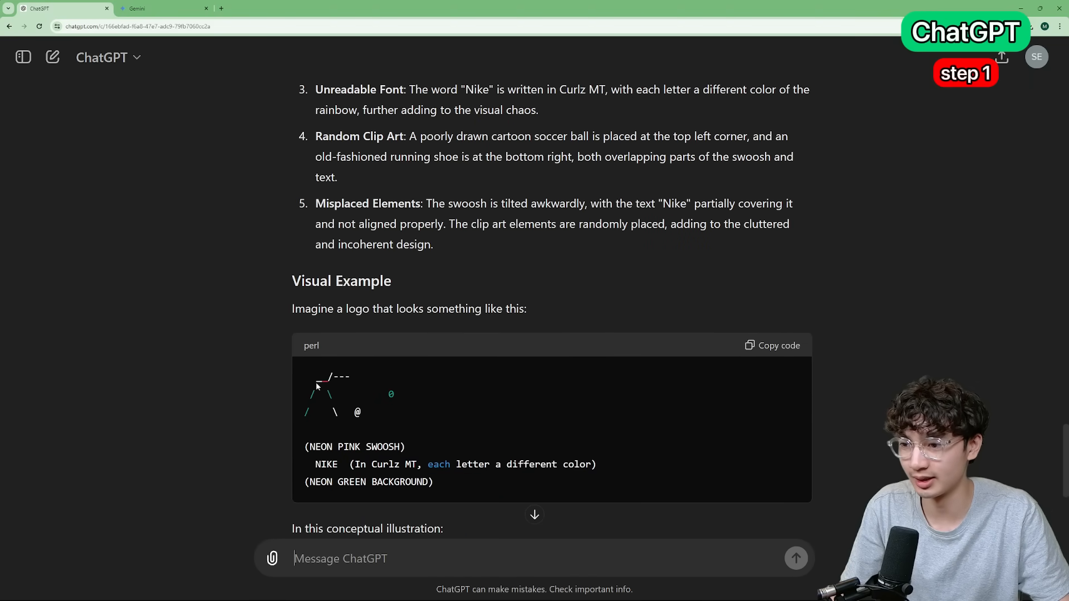
scroll(318, 408, down, 1)
drag(315, 336, 365, 384)
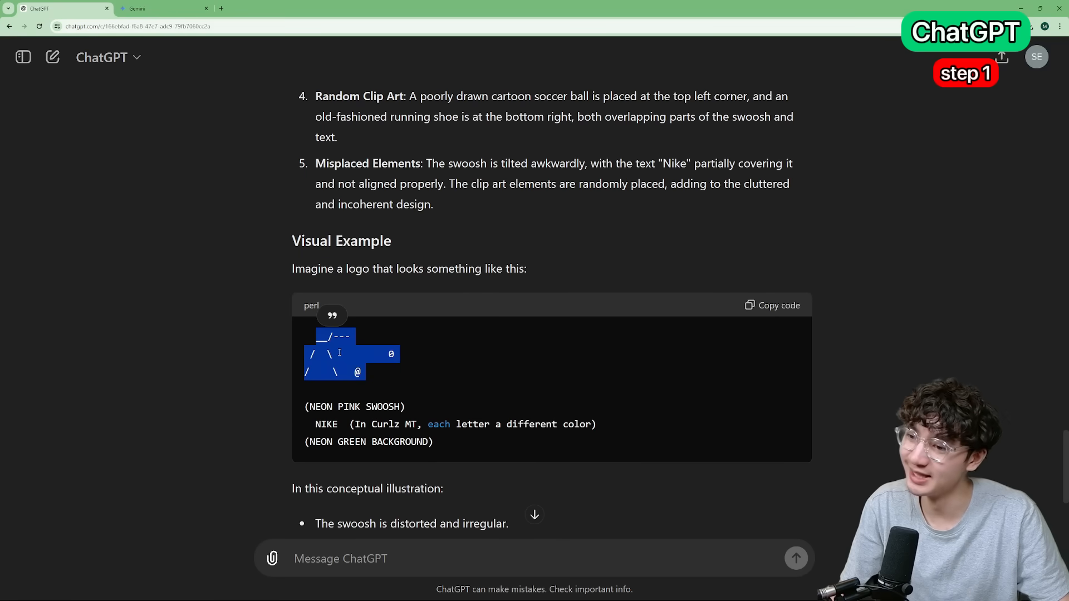
click(314, 346)
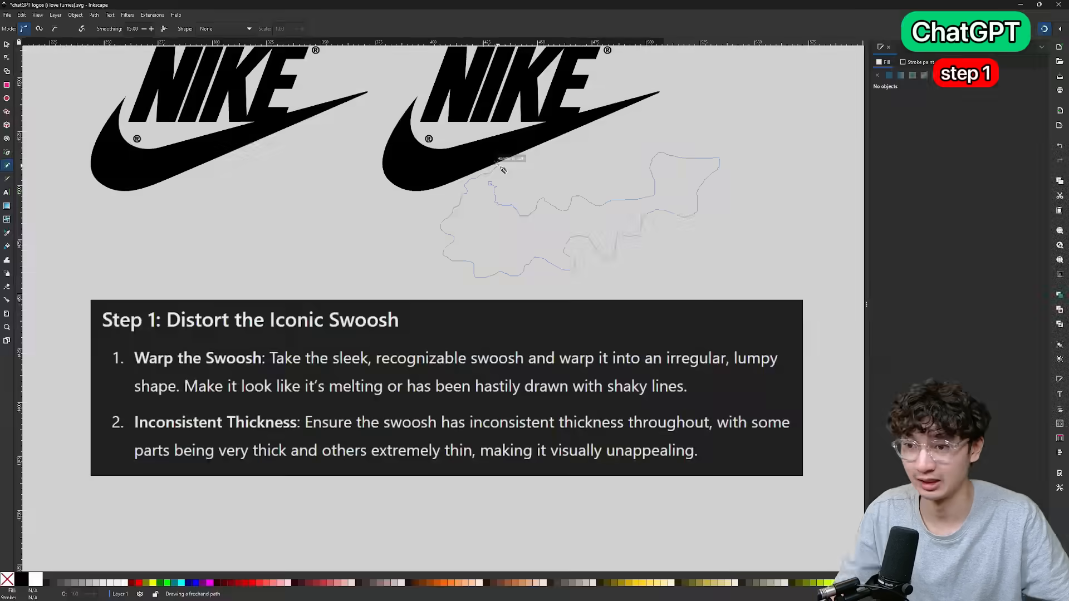
Draw an irregular, lumpy black swoosh about 58 mm tall over the second Nike logo and move it to the empty canvas on the logo's right.
mouse_move(498, 172)
mouse_down()
mouse_move(512, 167)
mouse_move(491, 184)
mouse_up()
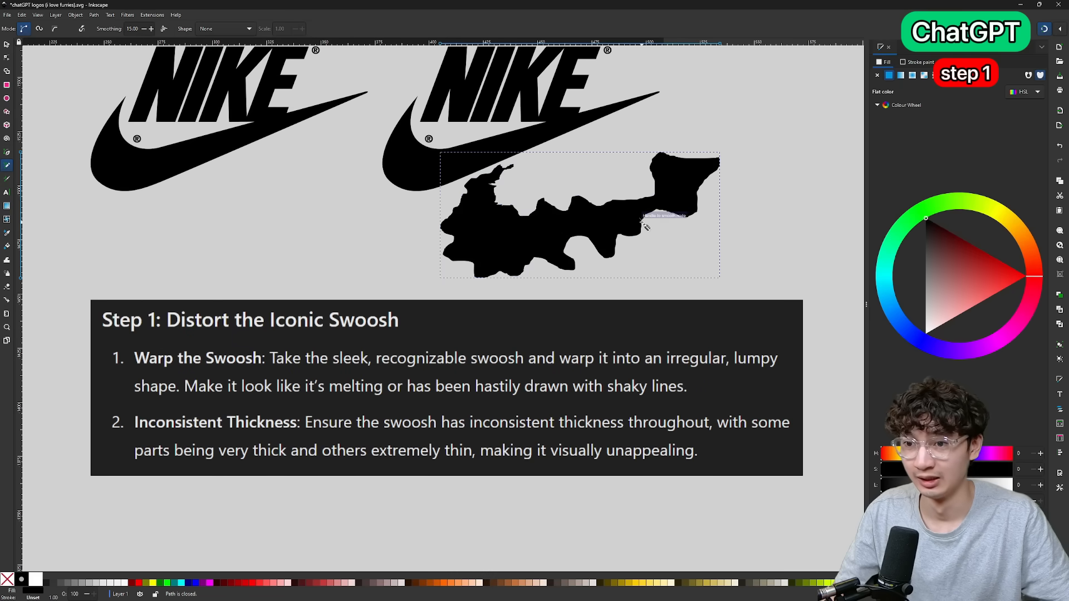
key(s)
scroll(638, 224, down, 2)
drag(584, 217, 747, 205)
scroll(751, 205, right, 2)
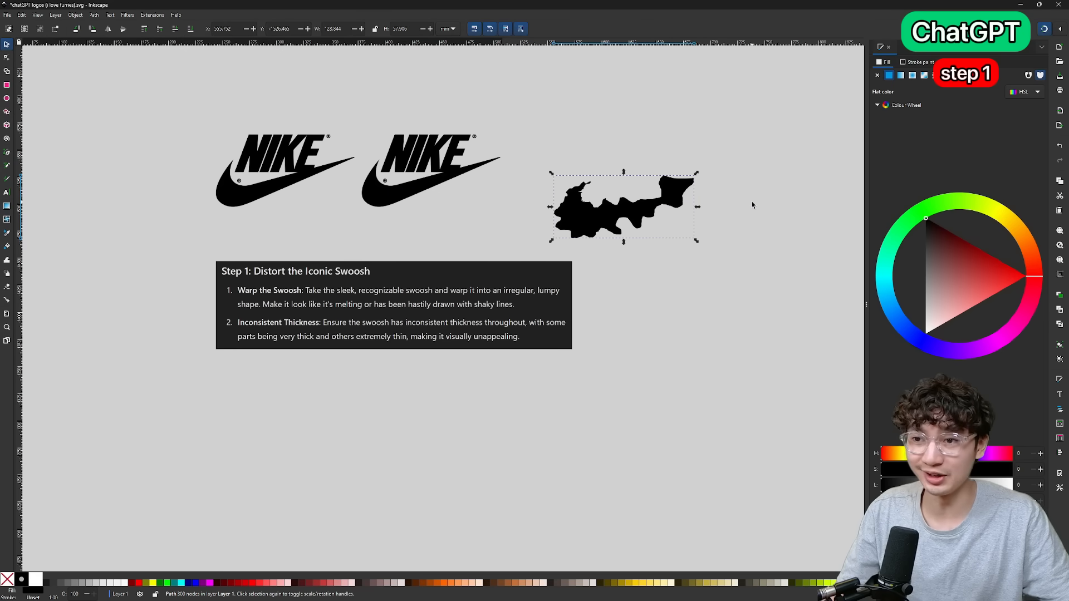
click(751, 205)
scroll(574, 203, up, 4)
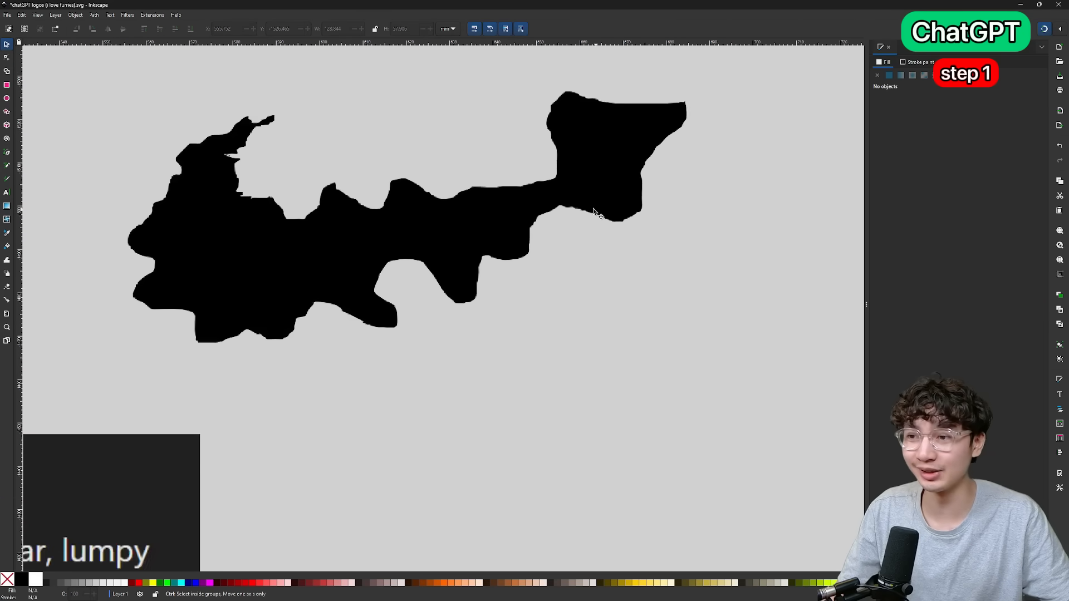
scroll(573, 215, down, 4)
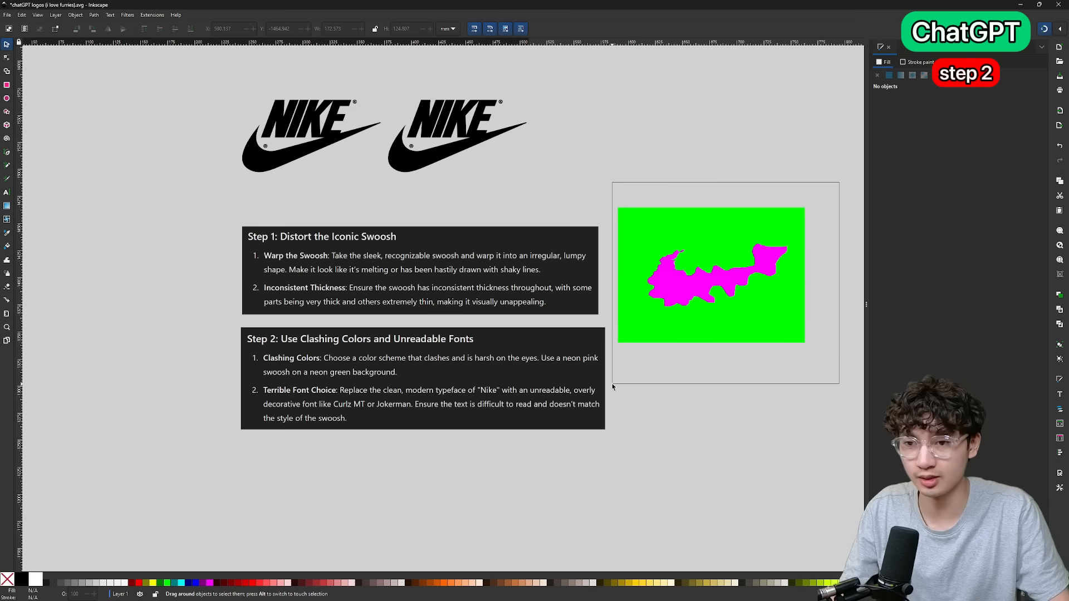
Move the lumpy swoosh below the Step 2 instructions and color it neon pink on a neon green rectangle about 173 by 125 mm.
drag(711, 286, 372, 506)
scroll(484, 492, down, 2)
scroll(406, 405, up, 2)
scroll(407, 405, down, 3)
drag(494, 315, 513, 331)
key(Escape)
scroll(482, 291, up, 4)
scroll(481, 292, down, 3)
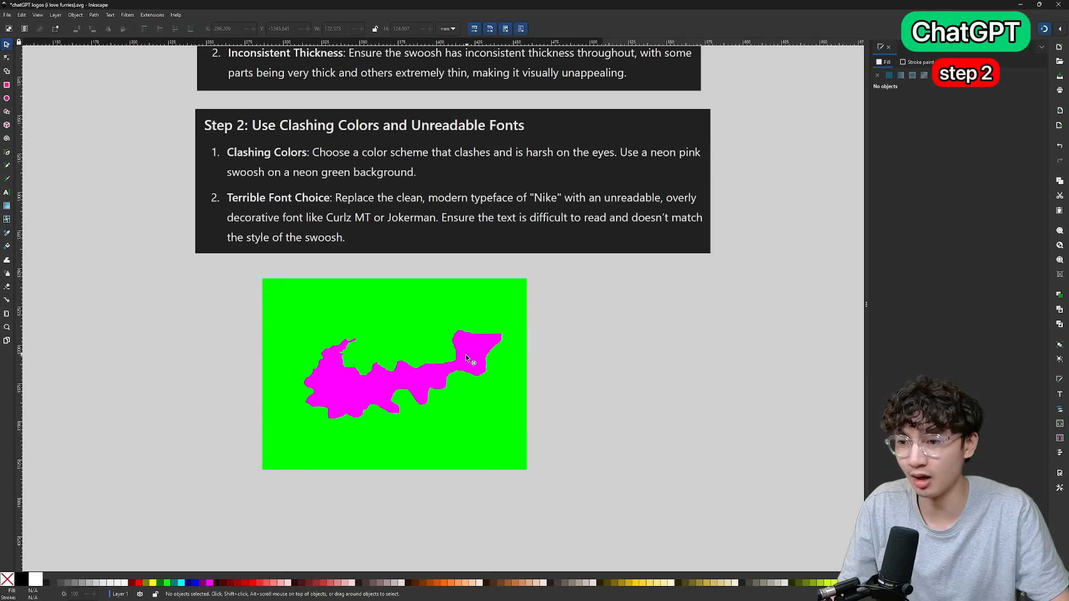
Examine the neon pink swoosh's jagged edges against the neon green background, and check the color and font instructions above it.
scroll(430, 358, up, 1)
scroll(423, 356, down, 1)
scroll(415, 354, up, 2)
scroll(413, 352, down, 2)
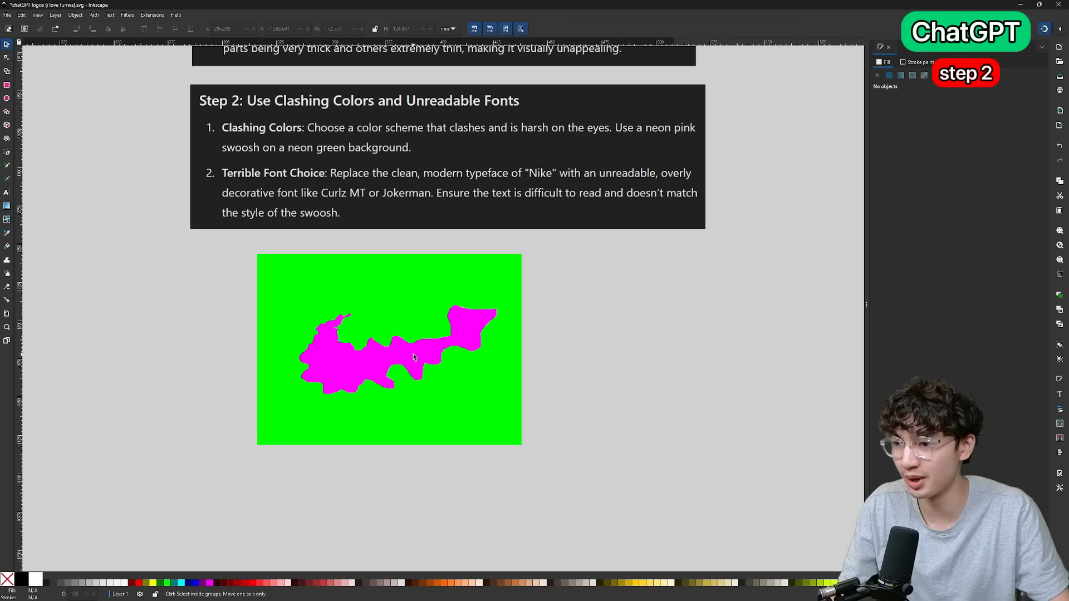
scroll(413, 353, up, 5)
scroll(413, 353, up, 4)
scroll(421, 343, down, 4)
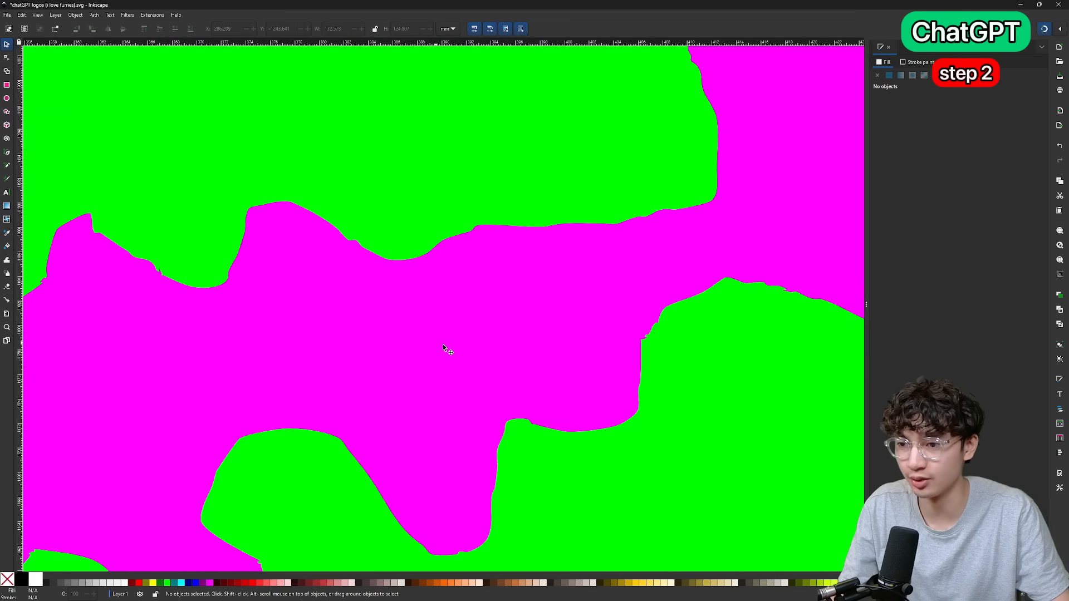
scroll(445, 342, down, 3)
scroll(457, 343, up, 1)
scroll(456, 343, down, 3)
Add the word "nike" in black Curlz MT lettering above the middle of the neon pink swoosh and check how it looks.
scroll(515, 343, down, 1)
scroll(513, 344, up, 3)
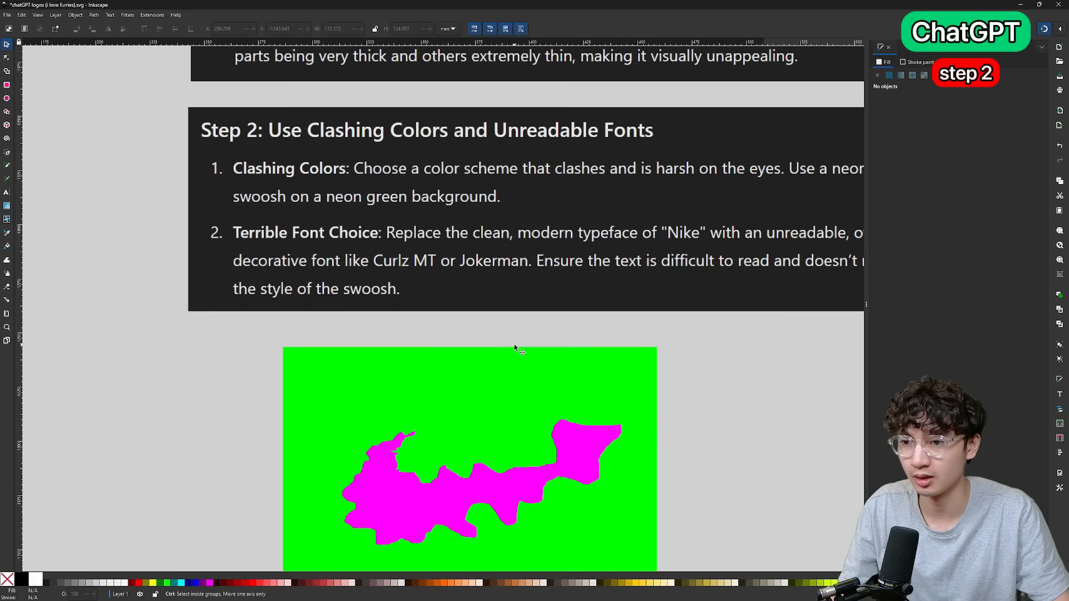
scroll(513, 344, down, 1)
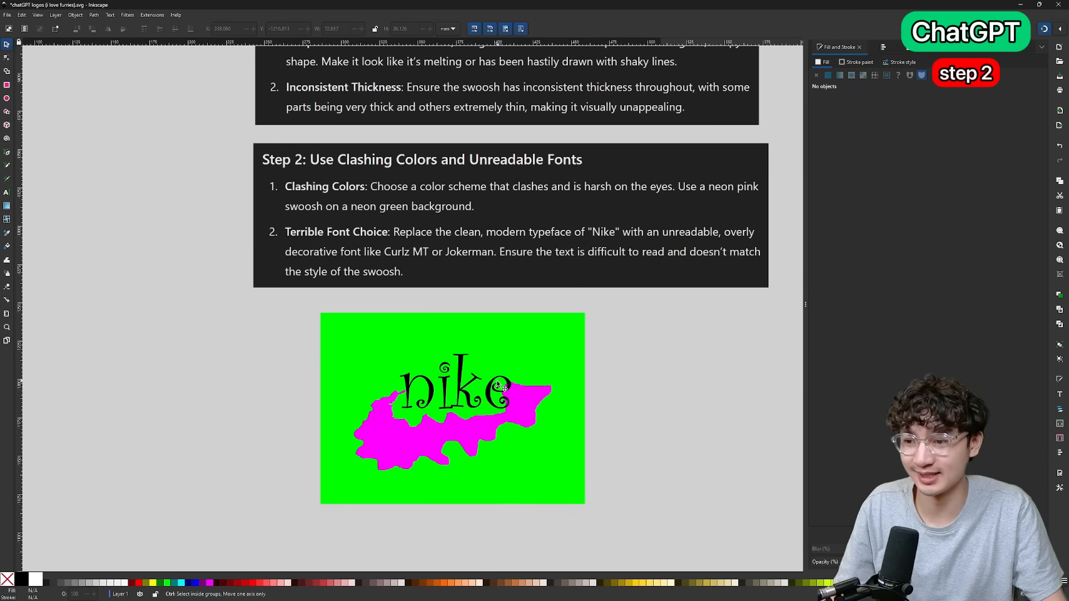
scroll(453, 390, up, 2)
click(453, 390)
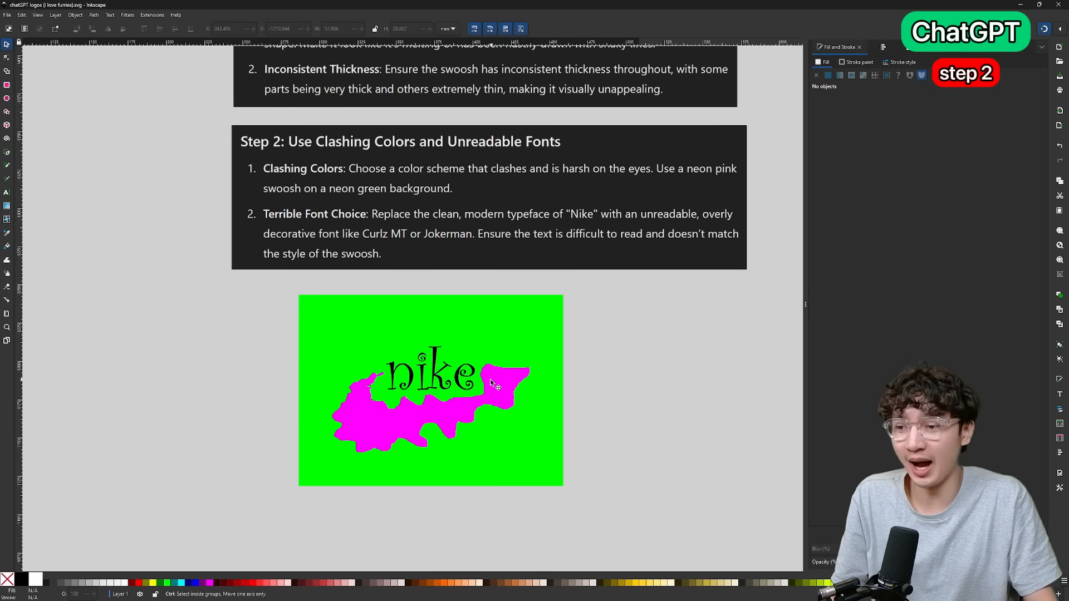
scroll(490, 381, up, 3)
scroll(493, 382, down, 3)
scroll(419, 401, up, 3)
scroll(441, 399, down, 3)
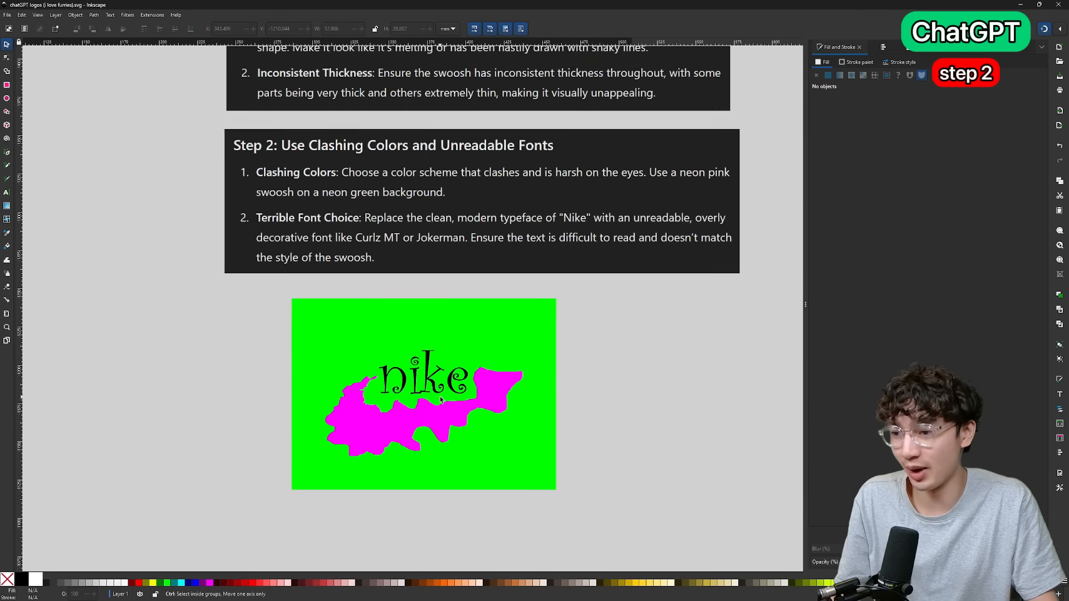
scroll(443, 393, down, 3)
scroll(443, 392, up, 4)
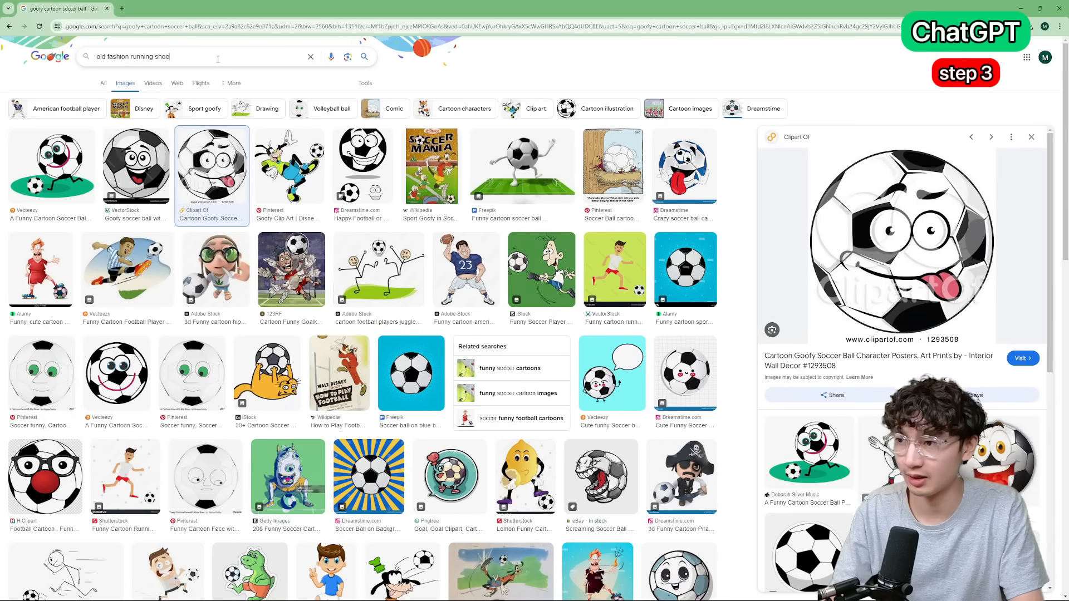
Search for "old fashion running shoe" images and open the first result, a pair of vintage black leather shoes.
key(Return)
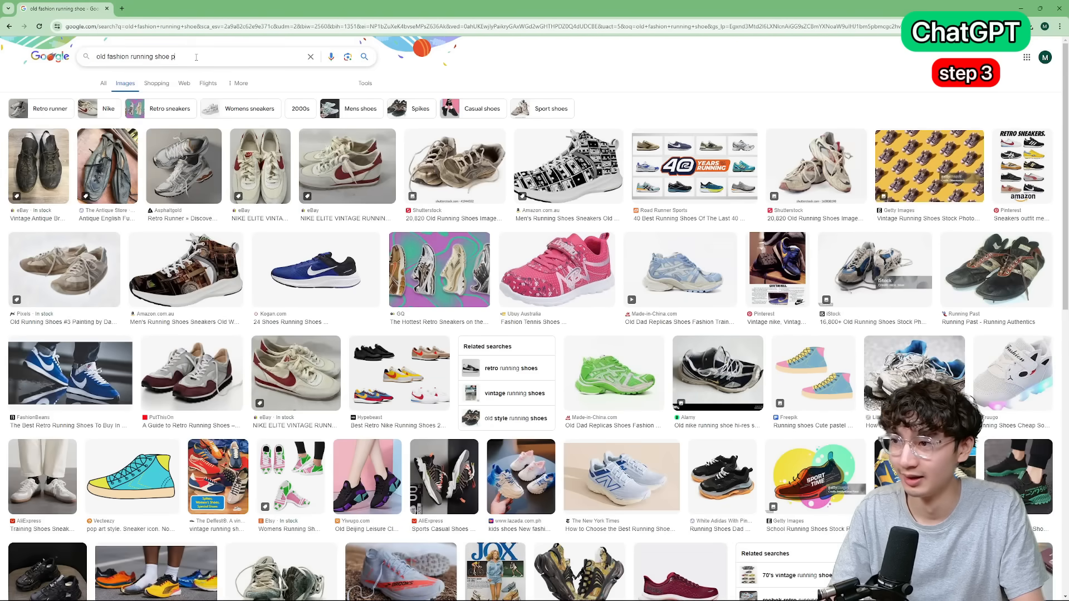
click(61, 153)
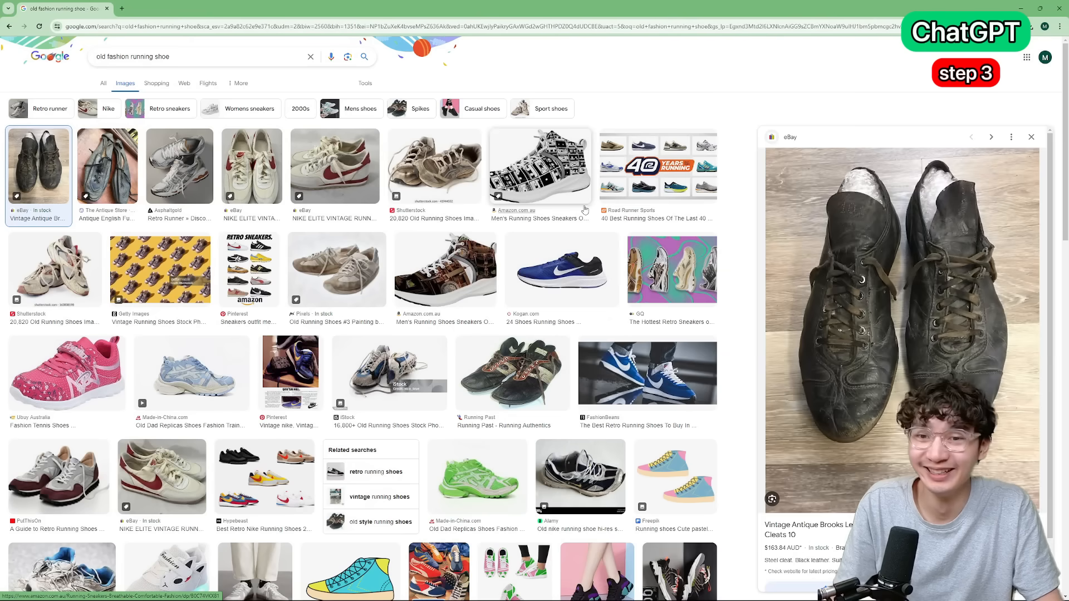
Use the antique leather shoe image and the cartoon soccer ball as two pictures each, scattered around the edges of the neon green Nike logo.
click(107, 166)
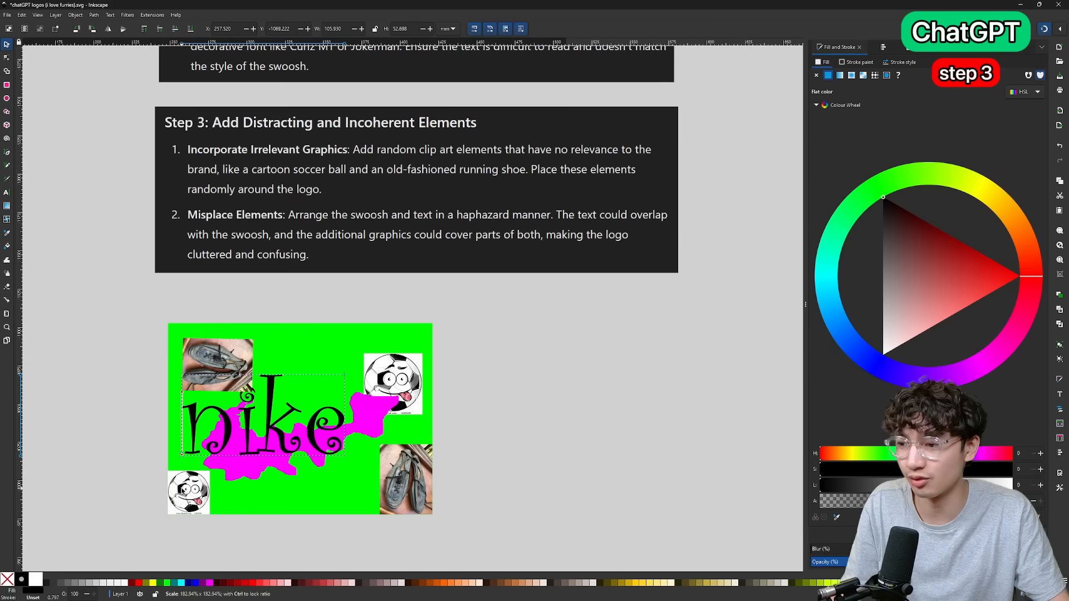
drag(183, 490, 183, 490)
drag(309, 417, 290, 444)
click(490, 405)
scroll(406, 355, down, 3)
key(ctrl+s)
scroll(362, 314, up, 1)
drag(362, 314, 530, 330)
drag(664, 484, 197, 166)
click(720, 240)
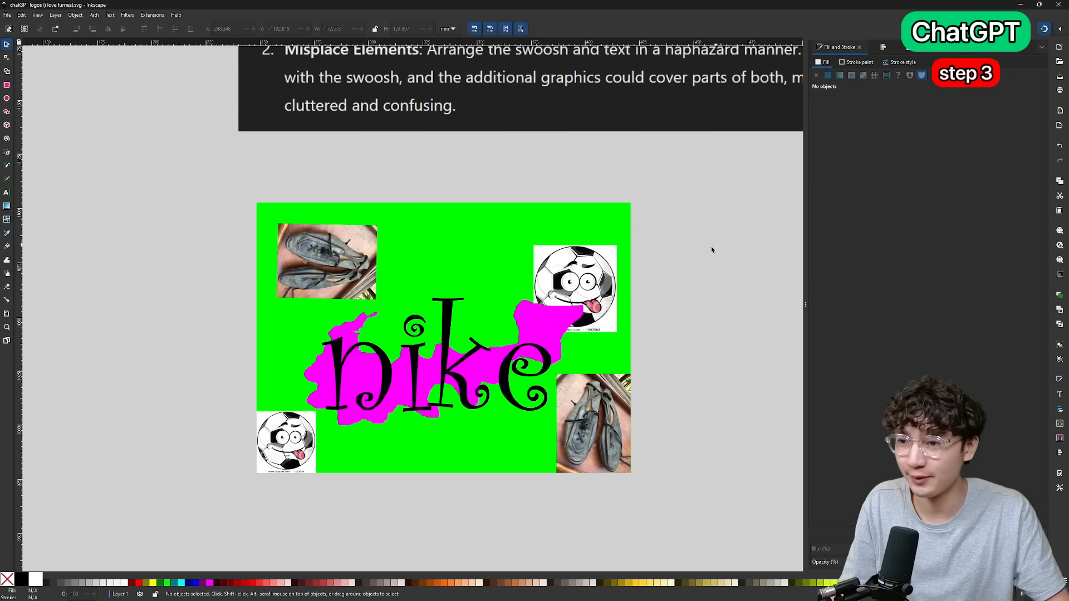
Examine the cluttered neon green Nike logo with its shoes, soccer balls, pink swoosh and curly lettering.
scroll(709, 247, down, 1)
scroll(708, 250, up, 2)
scroll(707, 254, right, 3)
scroll(543, 345, up, 2)
scroll(543, 346, down, 3)
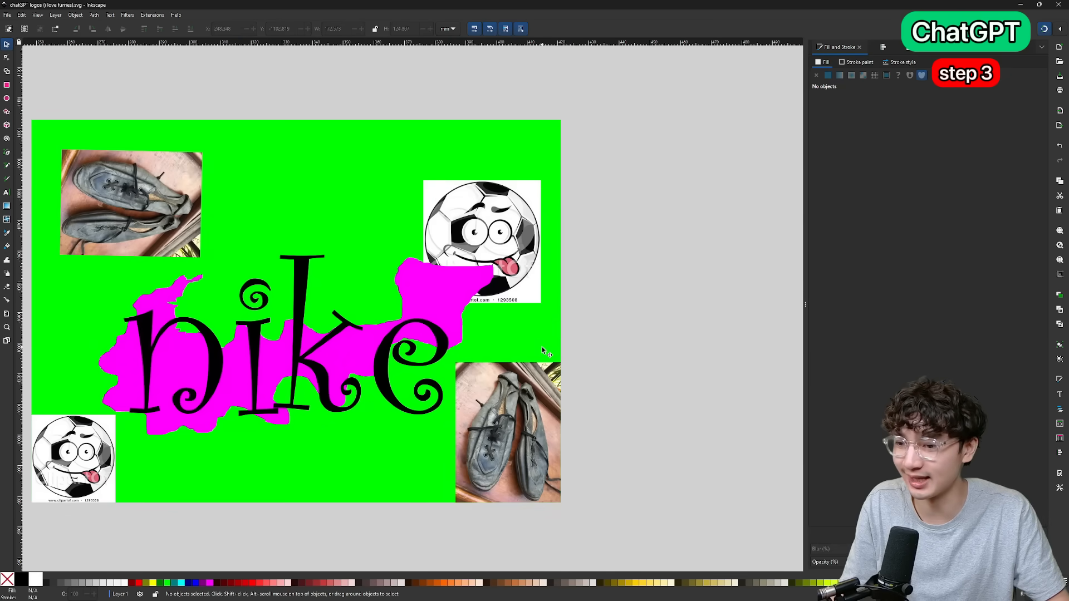
scroll(523, 464, up, 2)
scroll(500, 420, down, 2)
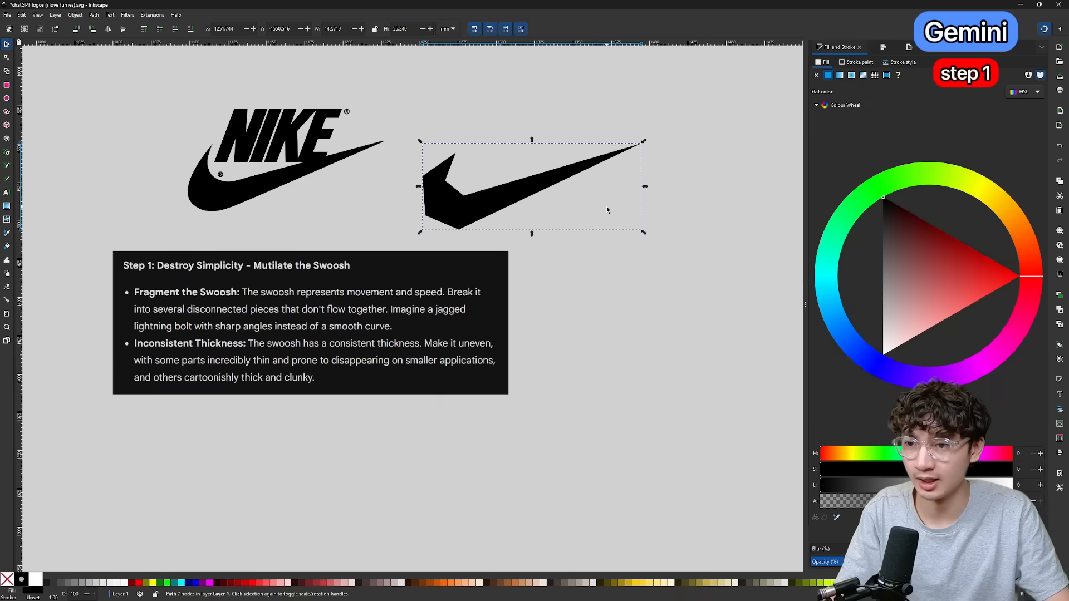
Redraw the black swoosh as a sharp-angled shape about 143 mm wide beside Gemini's Step 1 instructions.
drag(606, 206, 609, 310)
scroll(484, 310, right, 3)
drag(484, 309, 493, 320)
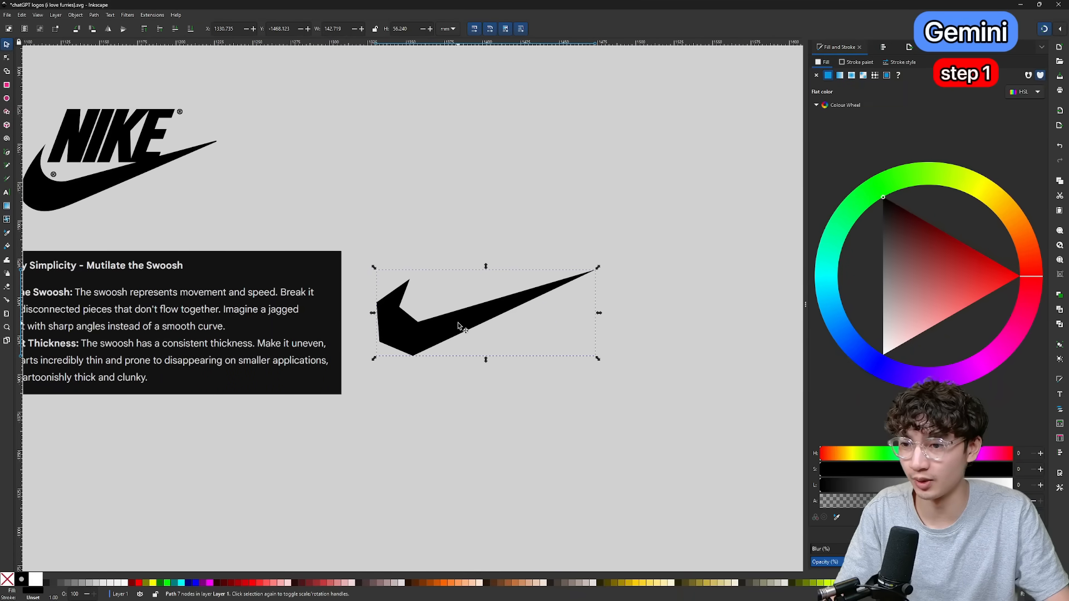
Cut the angular swoosh along straight lines into five disconnected pieces.
scroll(494, 321, left, 4)
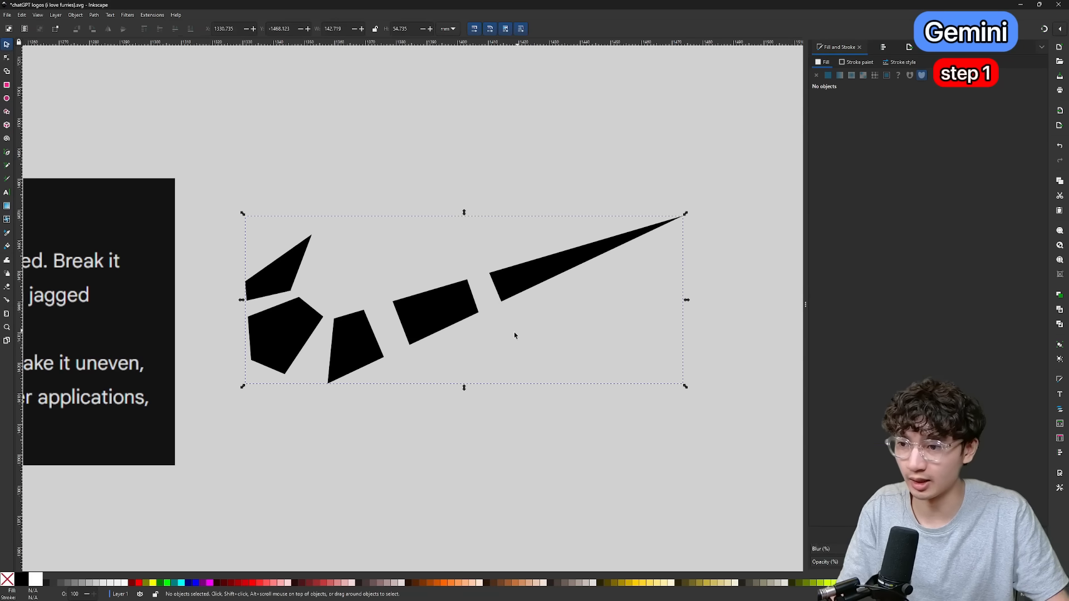
click(492, 335)
scroll(491, 335, down, 2)
scroll(491, 337, left, 3)
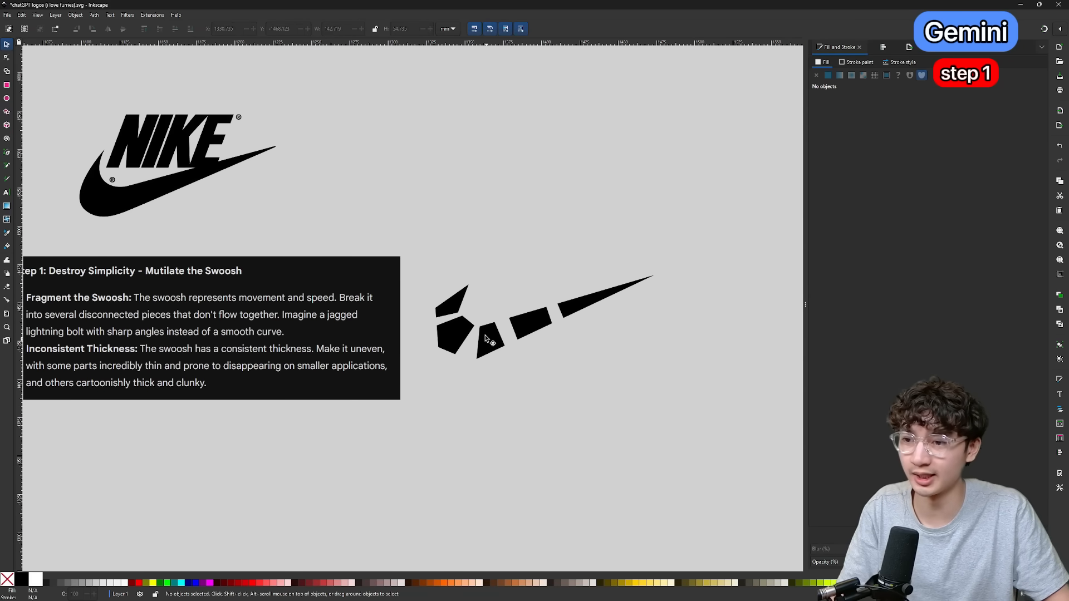
scroll(479, 323, down, 2)
Reshape the swoosh pieces to uneven thickness, with a thin sliver, a tiny fragment, an oversized triangle and a thick top piece.
click(455, 303)
scroll(457, 304, left, 3)
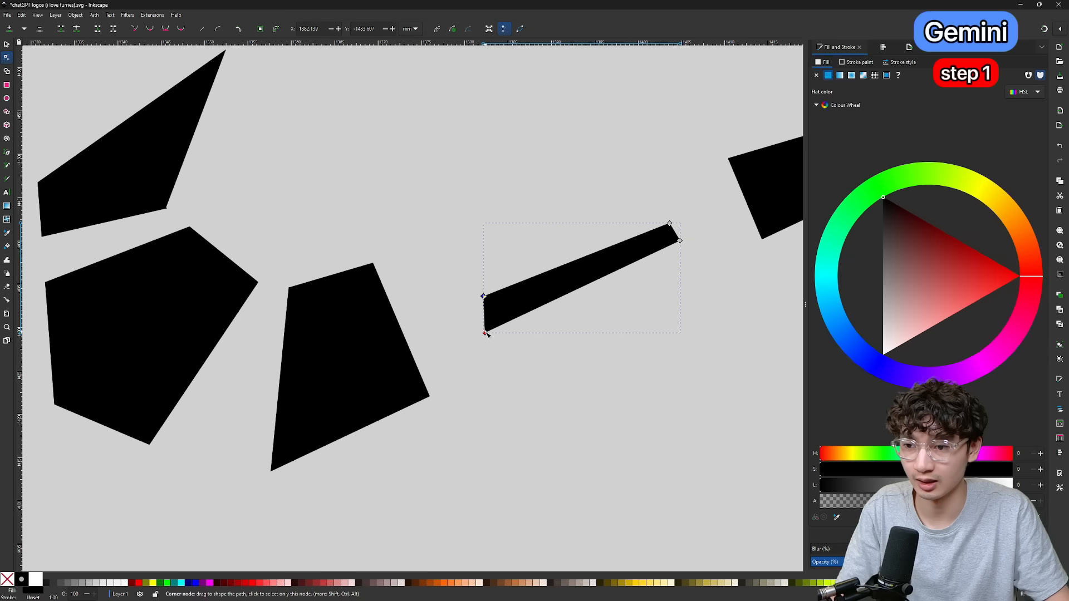
drag(511, 341, 508, 329)
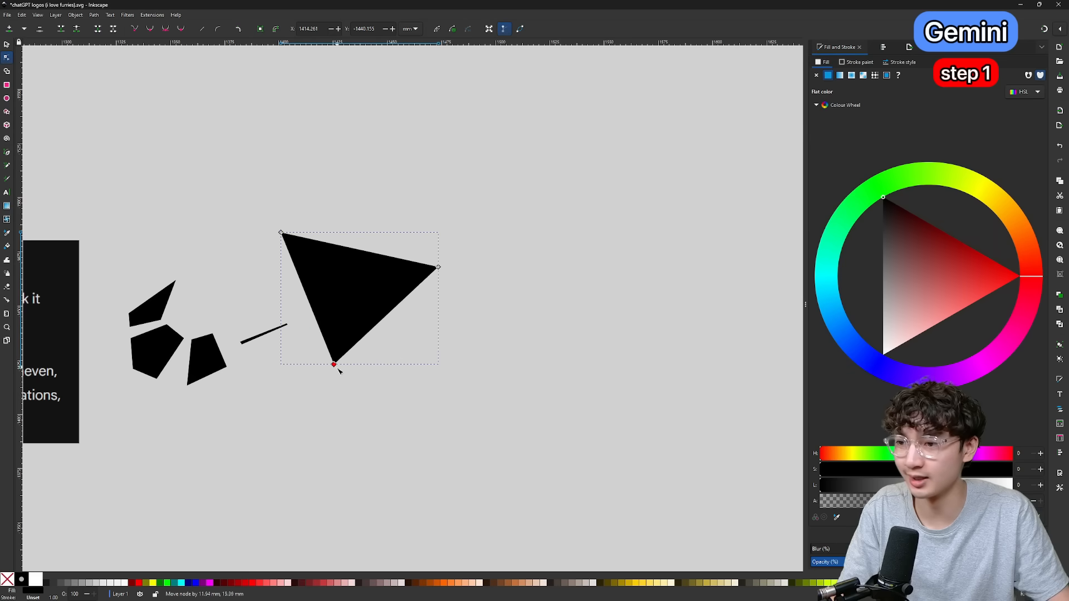
drag(351, 385, 344, 391)
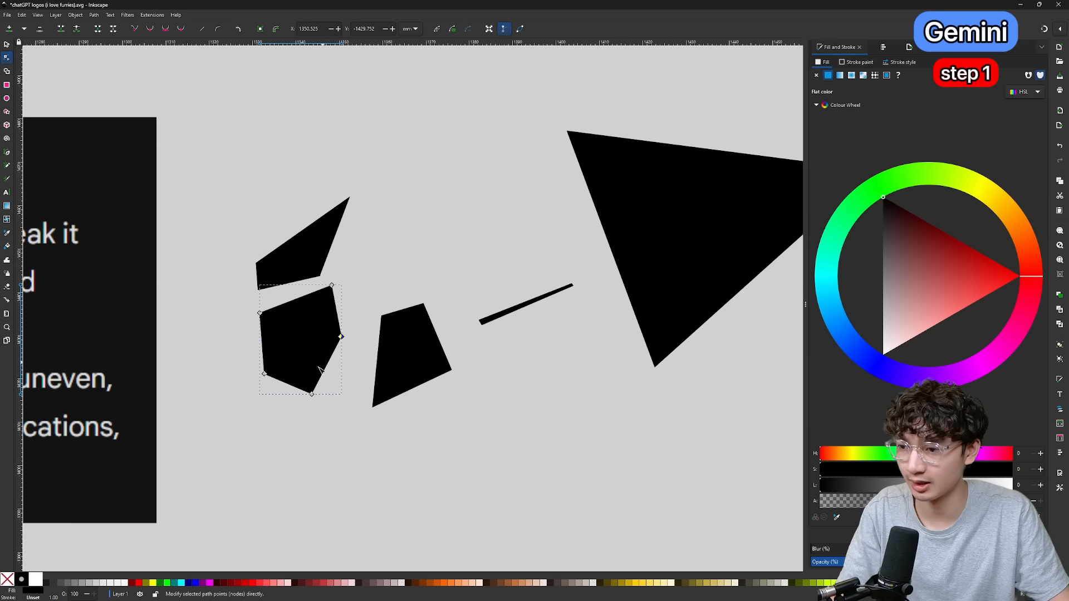
drag(335, 287, 319, 310)
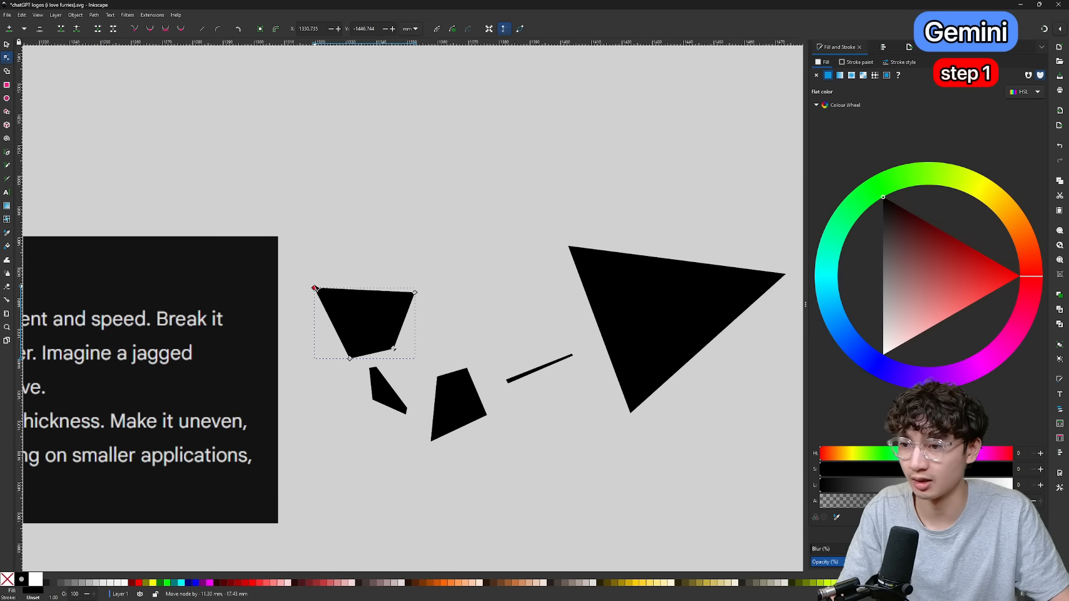
drag(317, 286, 307, 271)
drag(351, 361, 289, 374)
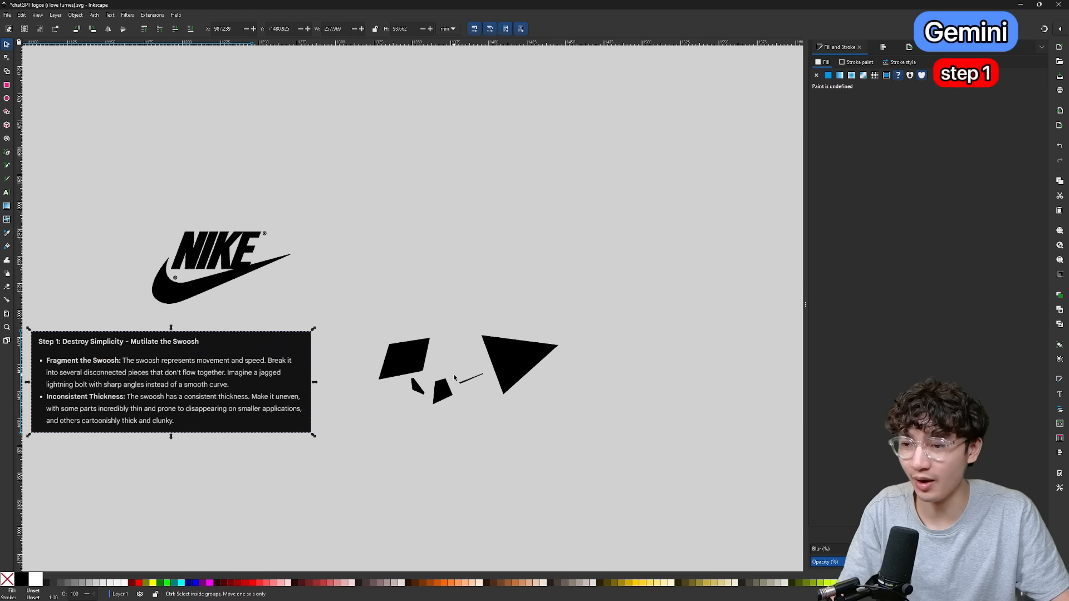
Examine the fragmented swoosh at different sizes and read Gemini's Step 2 instructions on a mystery symbol and washed-out colors.
scroll(457, 378, up, 3)
scroll(506, 366, down, 2)
scroll(508, 367, down, 2)
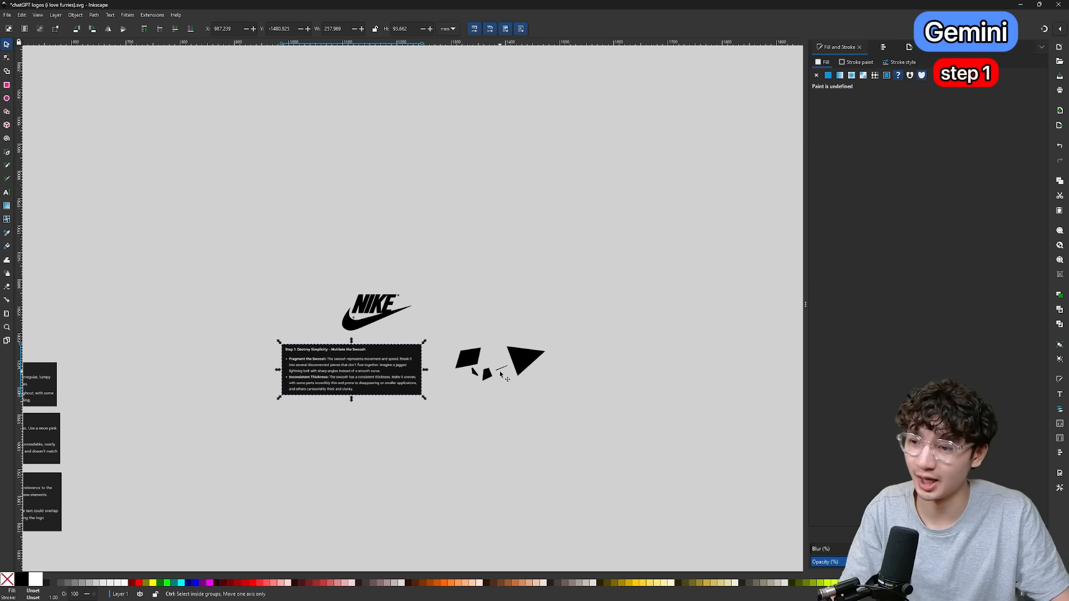
scroll(501, 374, up, 2)
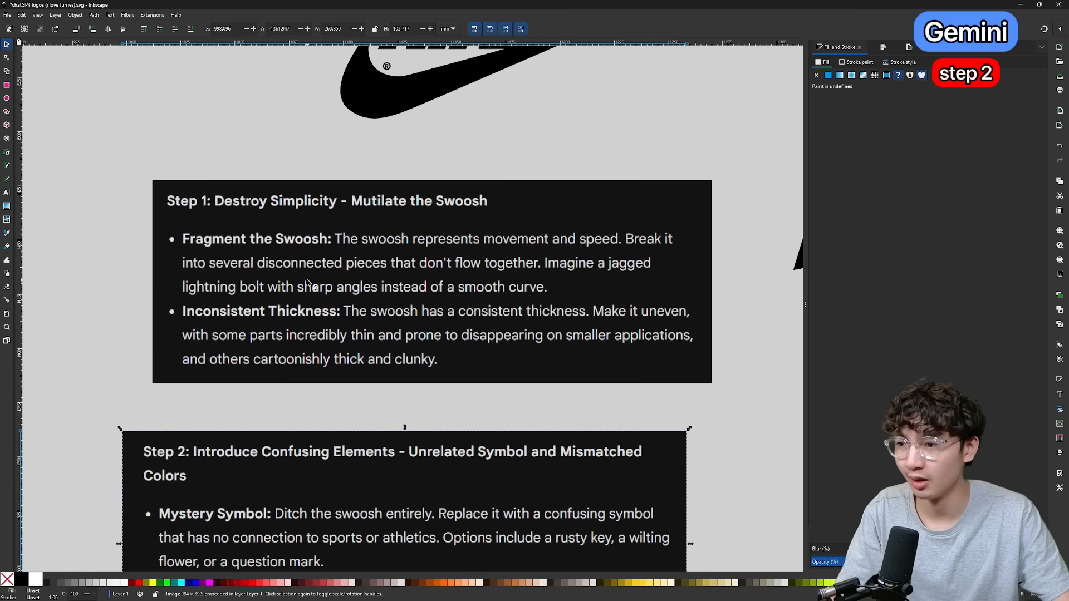
scroll(587, 287, down, 3)
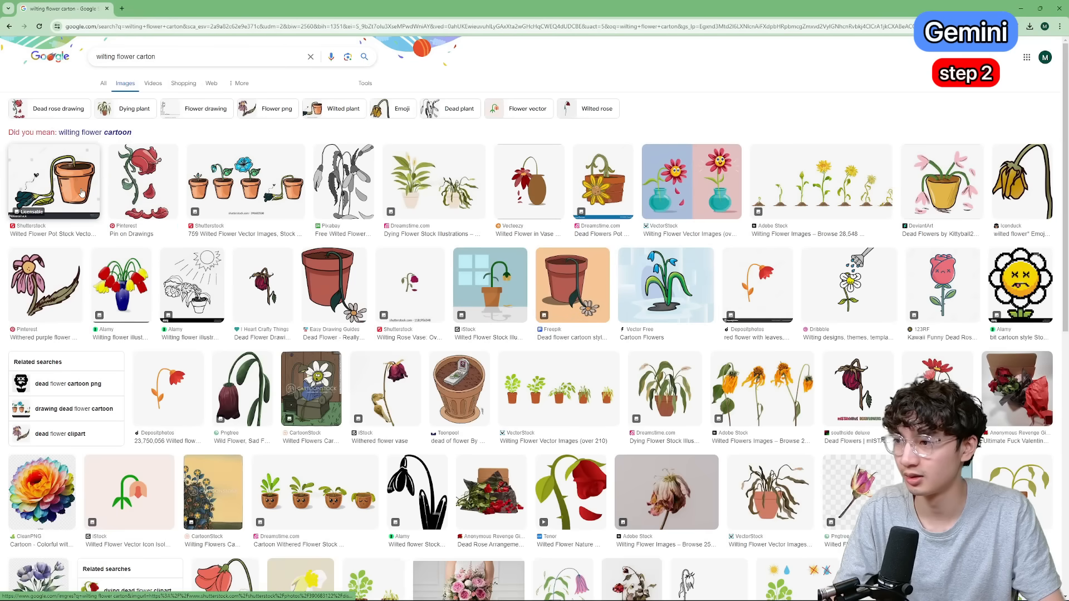
Place a trace of the wilted flower pot image on a beige rectangle about 99 by 67 mm and color the trace pale yellow.
click(82, 192)
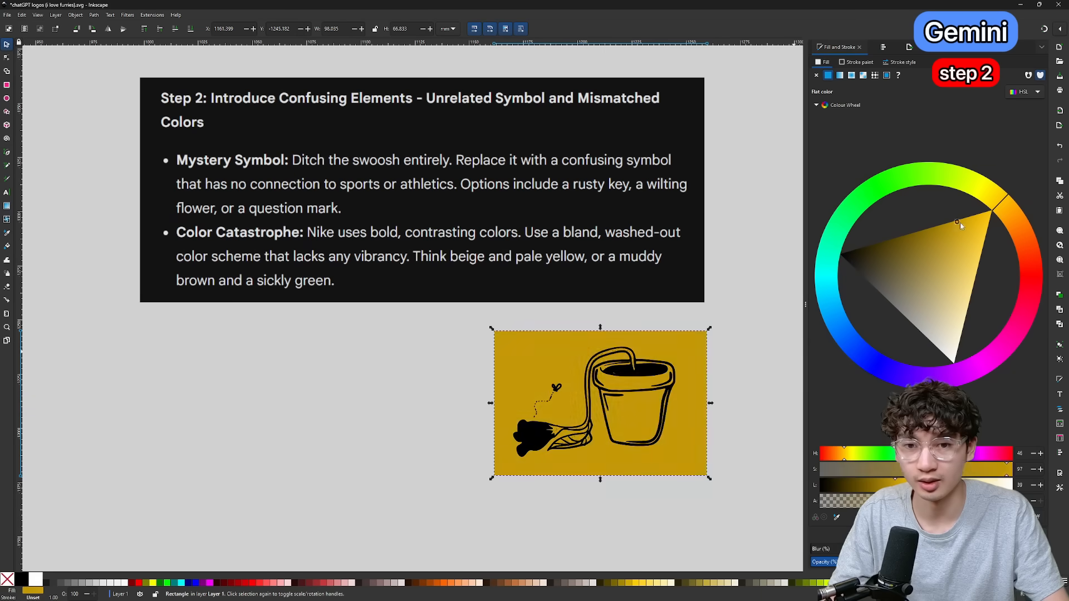
drag(959, 222, 978, 336)
click(661, 375)
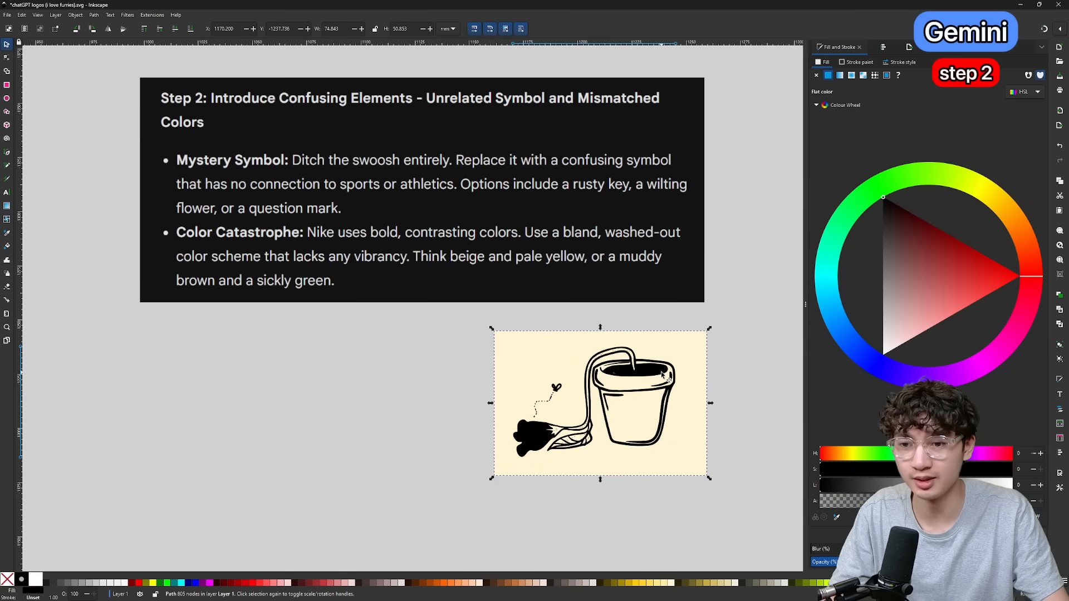
drag(965, 179, 983, 189)
drag(955, 252, 1004, 332)
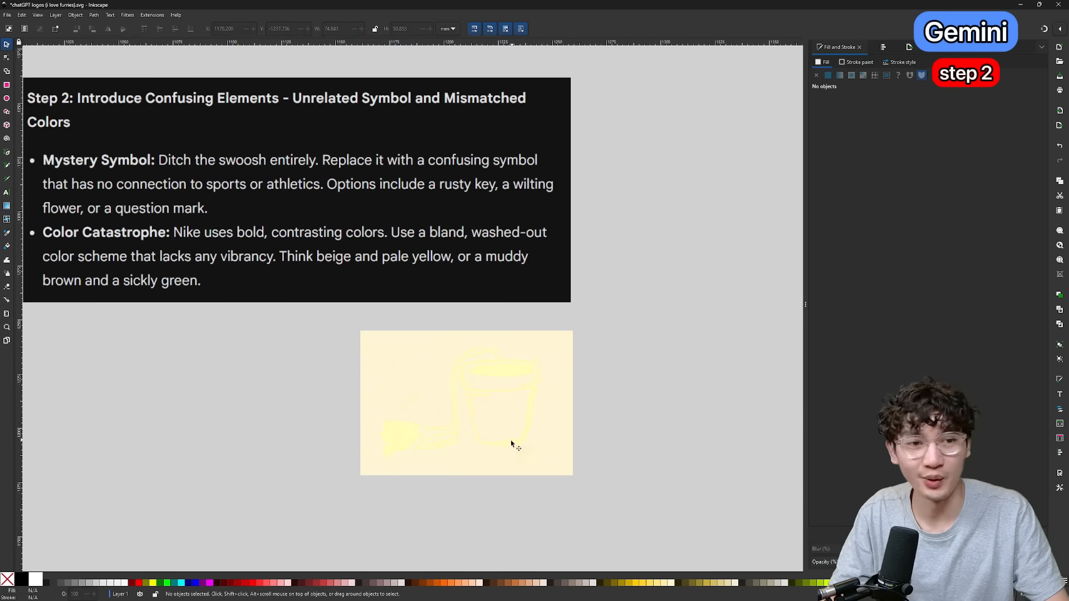
scroll(511, 444, up, 5)
scroll(511, 443, down, 3)
drag(600, 365, 602, 365)
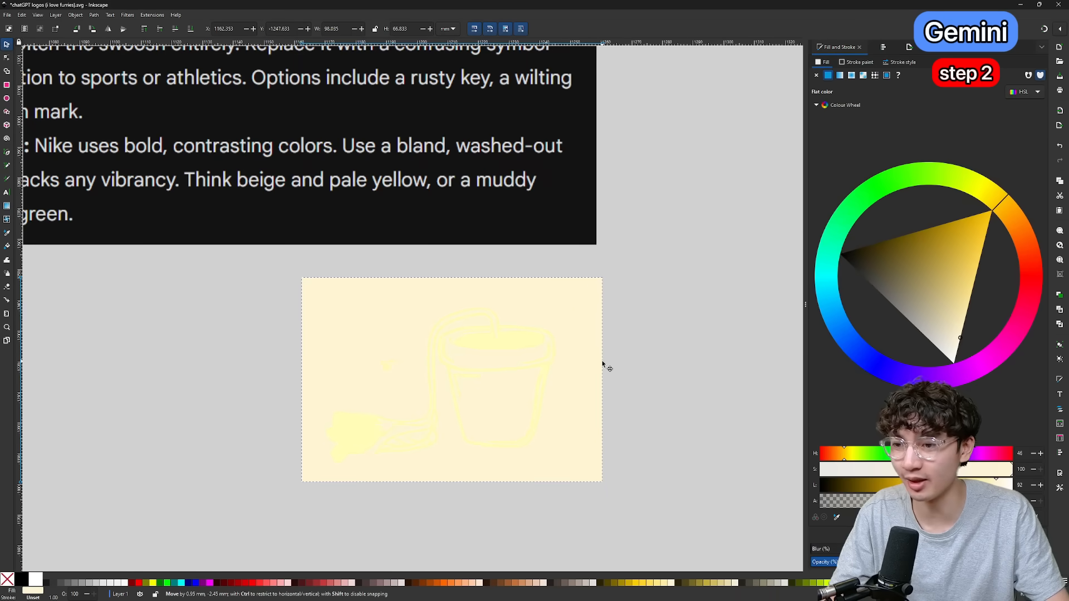
Shrink the black swoosh fragments and place them in the lower-right corner of the beige rectangle.
scroll(504, 300, down, 3)
scroll(591, 176, up, 3)
scroll(592, 179, up, 1)
scroll(594, 183, down, 3)
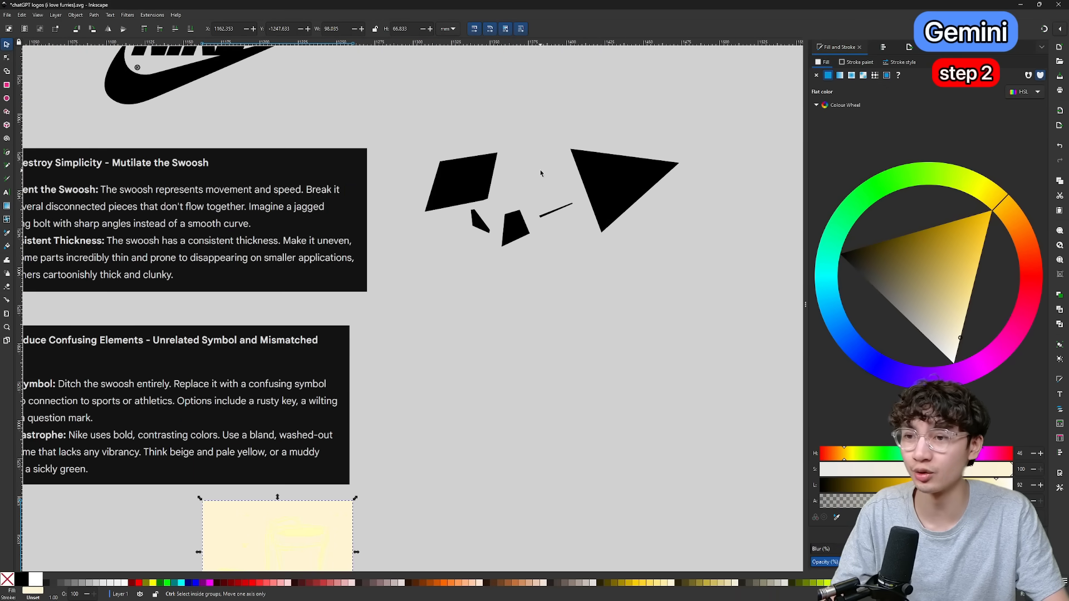
scroll(540, 170, up, 2)
scroll(540, 170, down, 1)
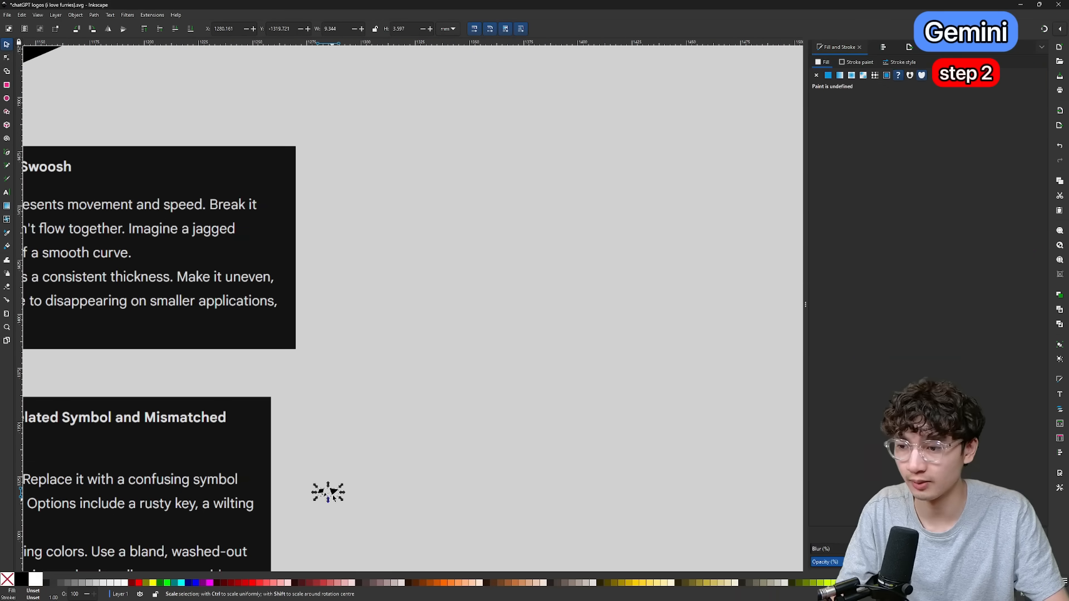
scroll(372, 196, down, 5)
drag(333, 190, 253, 476)
Ask Gemini for a Google font with letters intertwined with thorns or dripping in gooey substance, and search Google Fonts for "Blacksword".
scroll(253, 476, up, 2)
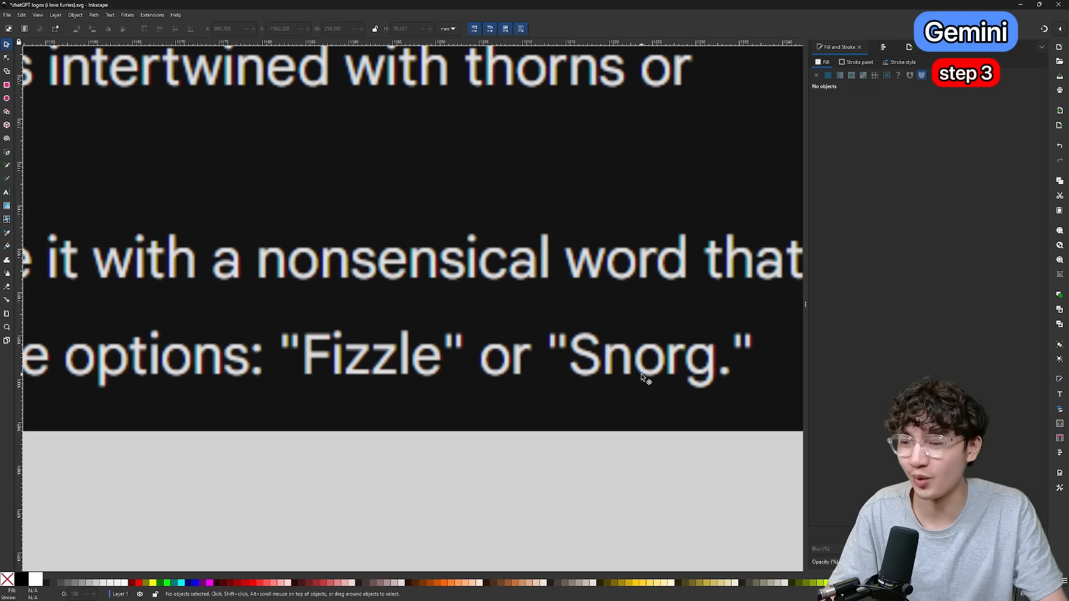
scroll(662, 372, up, 1)
scroll(666, 374, down, 1)
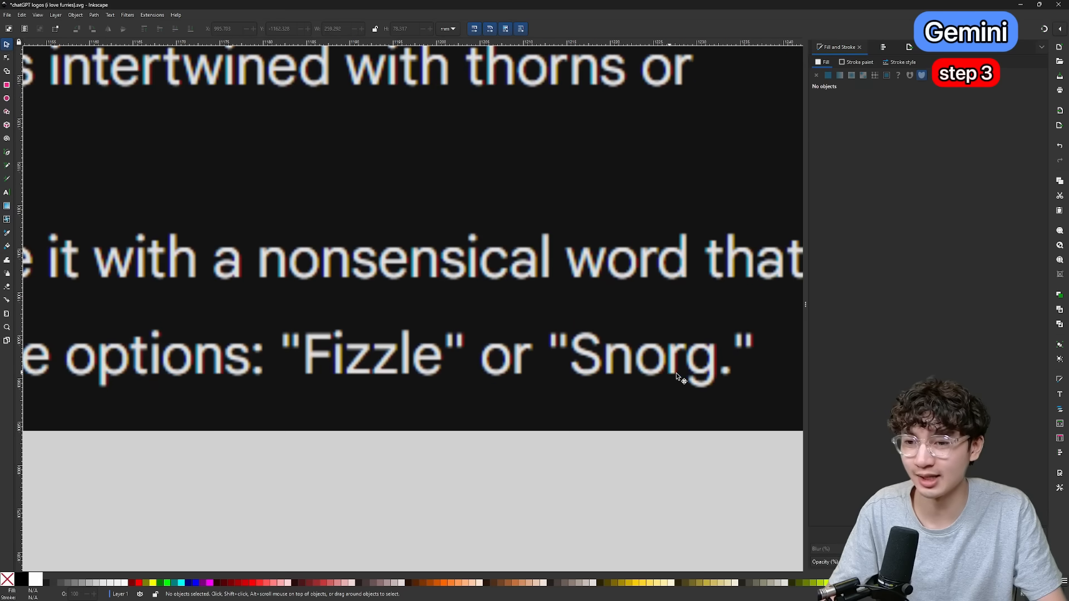
scroll(690, 377, down, 3)
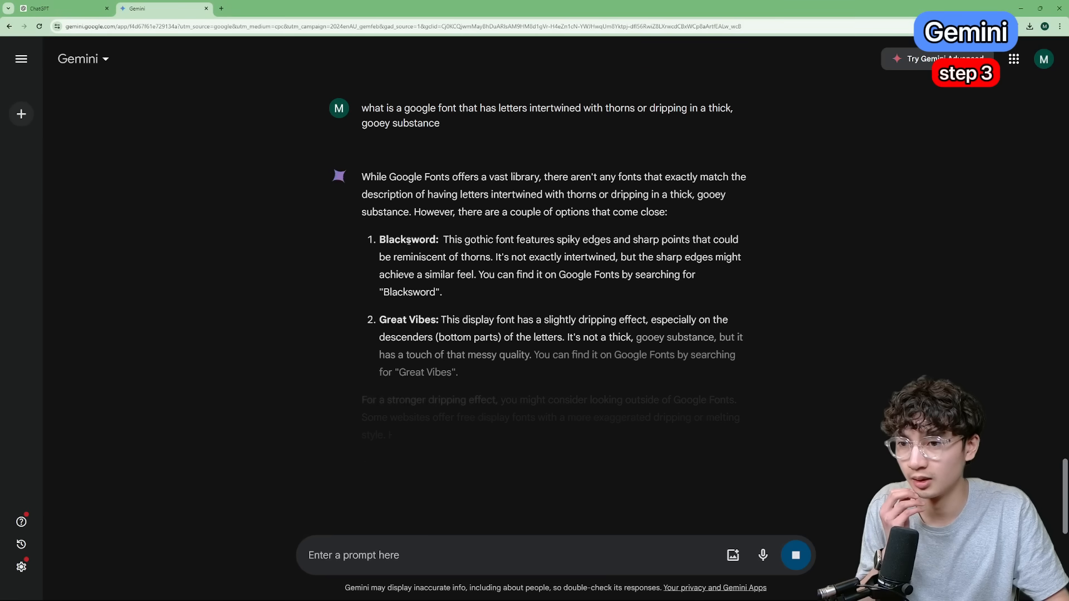
double_click(408, 240)
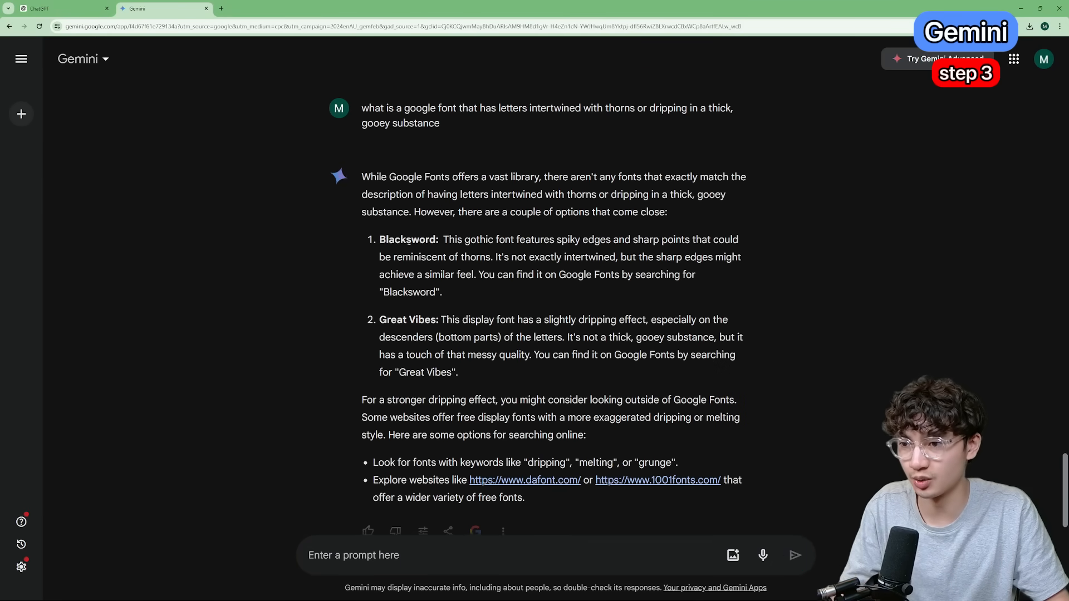
double_click(408, 240)
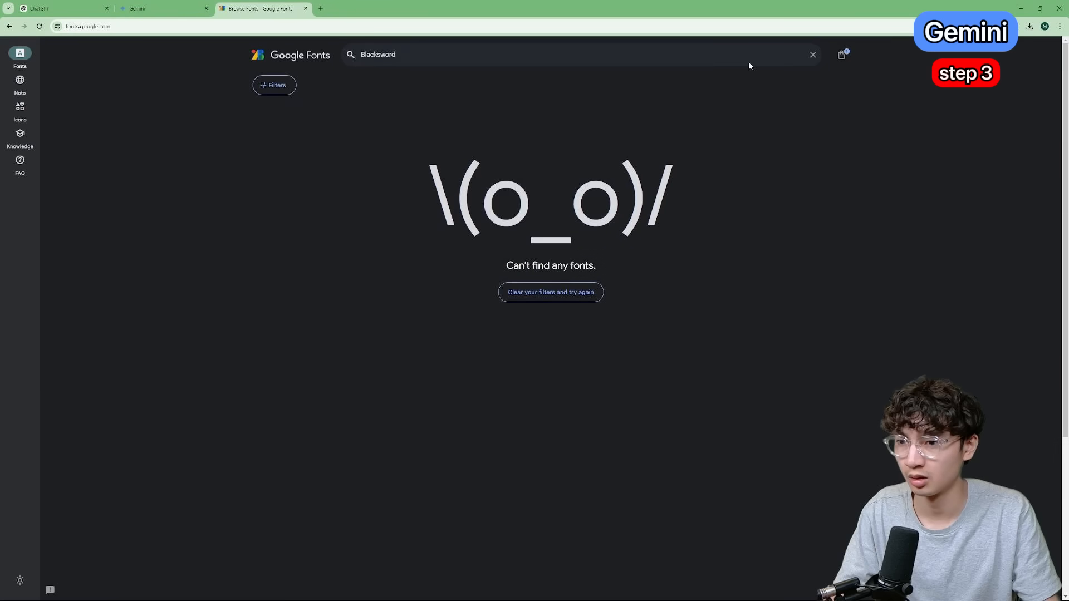
Return to Gemini's font suggestions, find Great Vibes on Google Fonts and get the font.
click(161, 9)
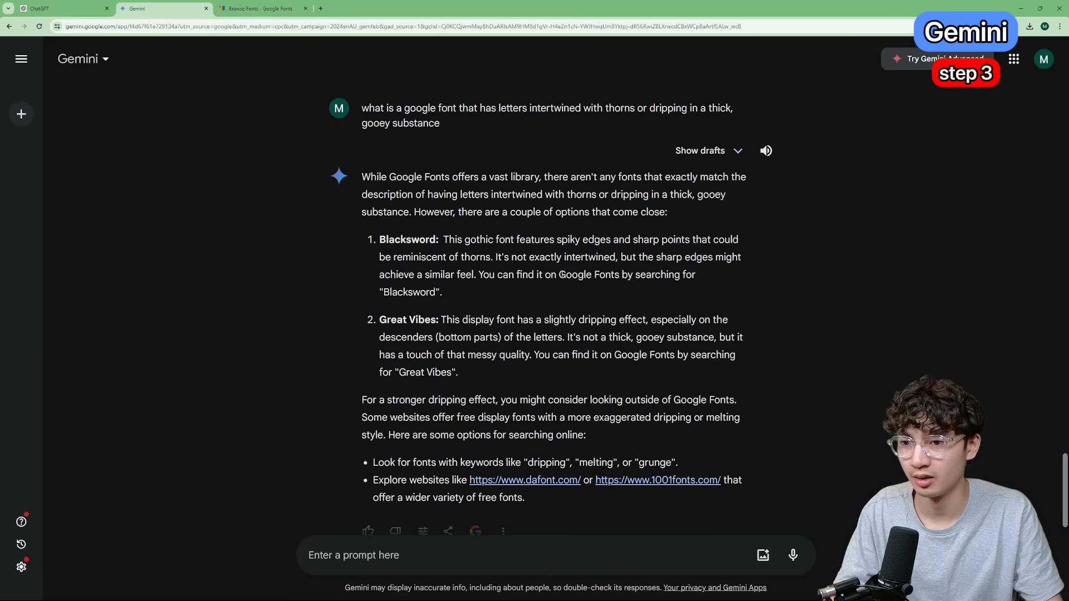
double_click(415, 293)
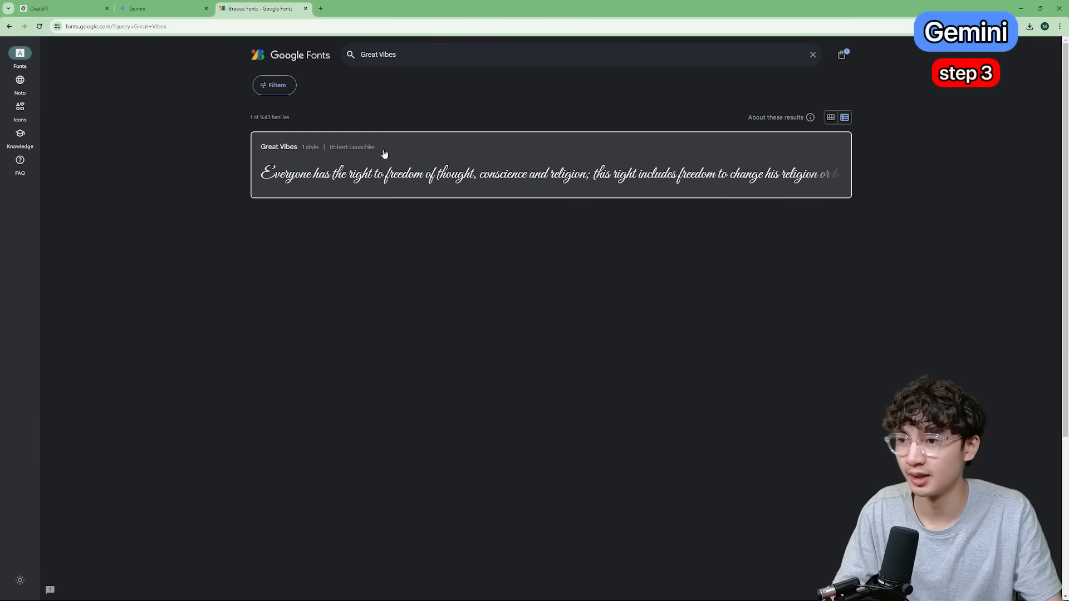
click(409, 165)
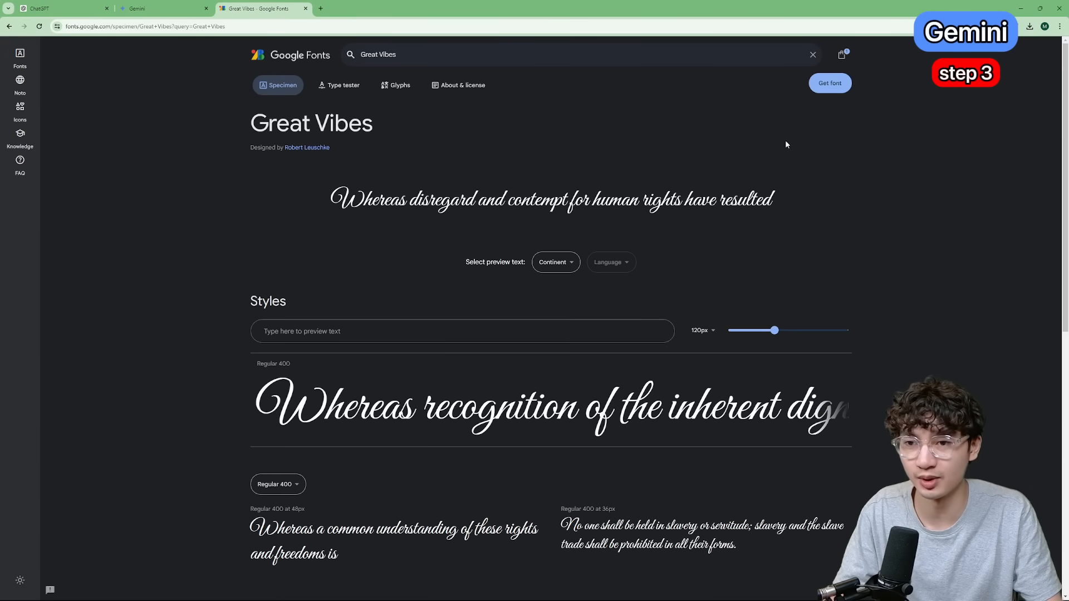
click(828, 83)
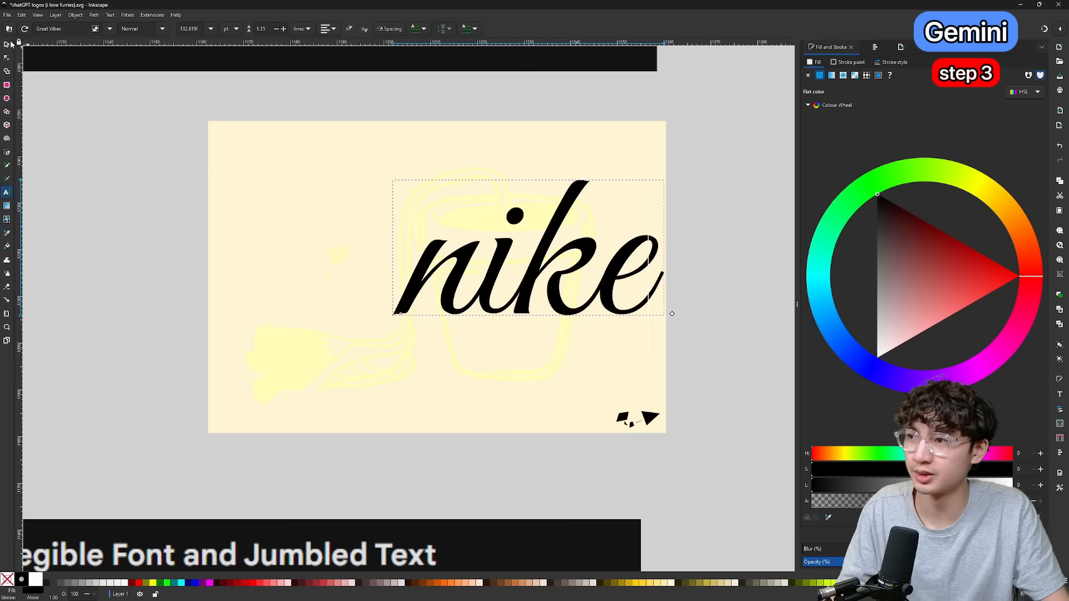
Add the word "nike" in black Great Vibes lettering, about 58 by 29 mm, and center it on the beige rectangle.
click(7, 44)
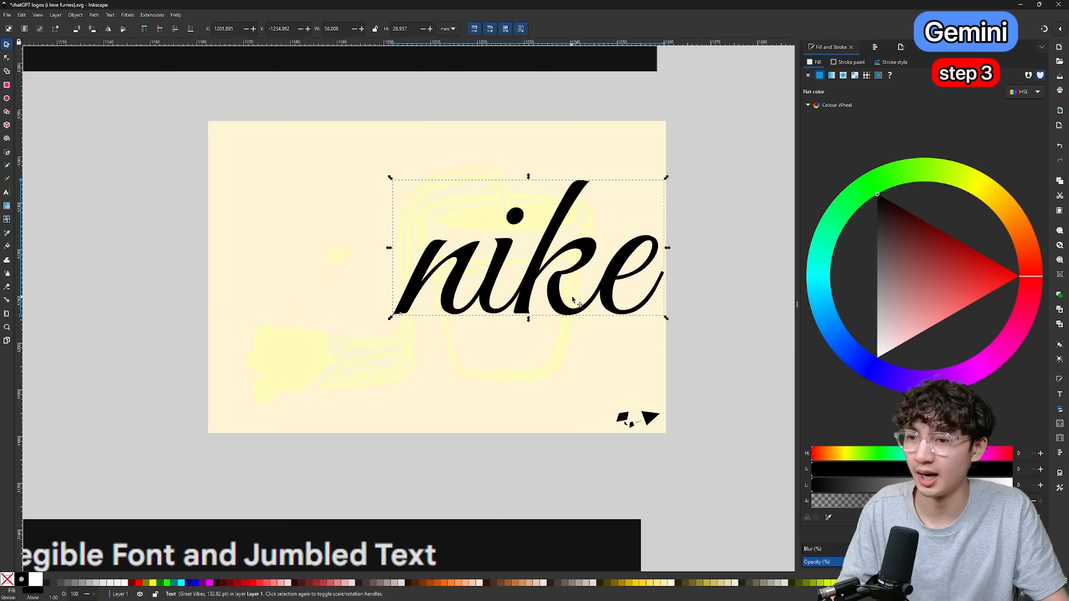
drag(557, 315, 463, 314)
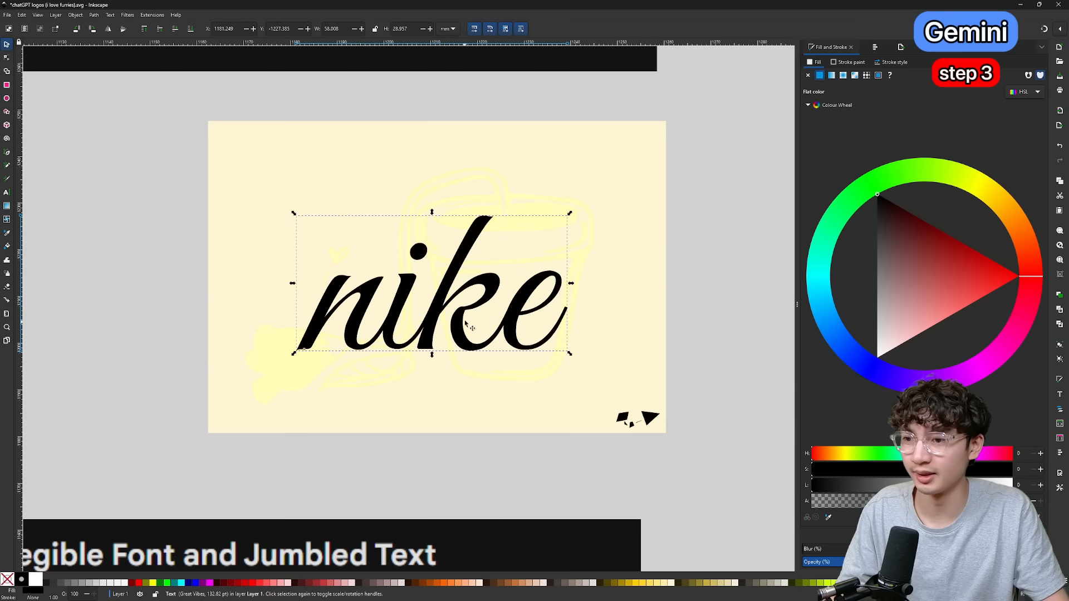
scroll(466, 311, down, 2)
scroll(462, 317, down, 1)
drag(471, 219, 539, 214)
scroll(539, 214, up, 1)
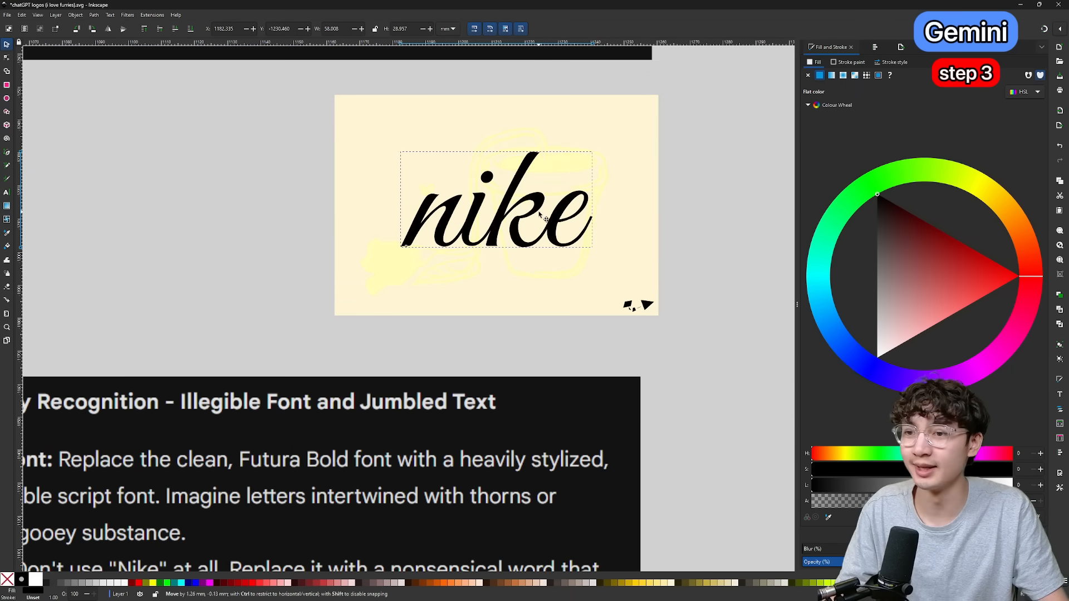
scroll(688, 208, down, 1)
scroll(587, 206, up, 2)
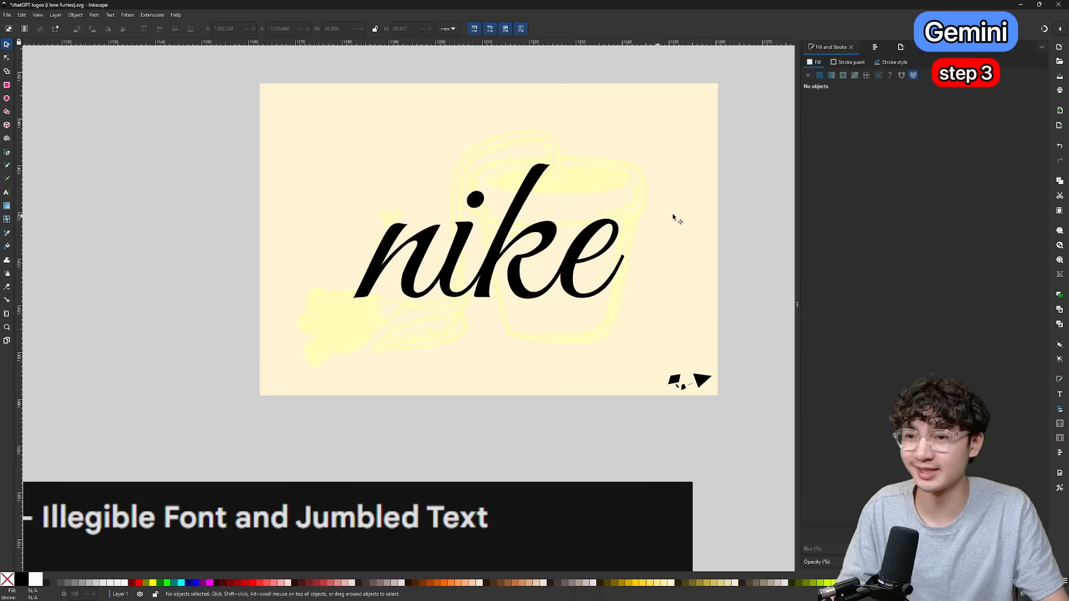
click(698, 207)
click(605, 184)
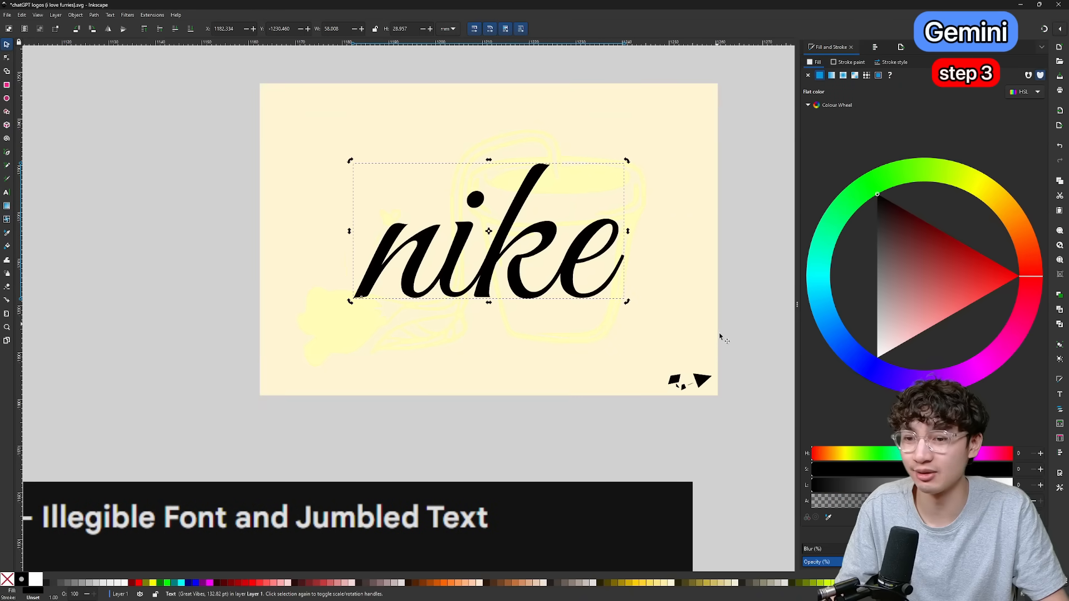
Check the tiny swoosh fragments up close and move the grouped beige logo beside the neon green Nike logo.
click(702, 378)
scroll(702, 379, up, 12)
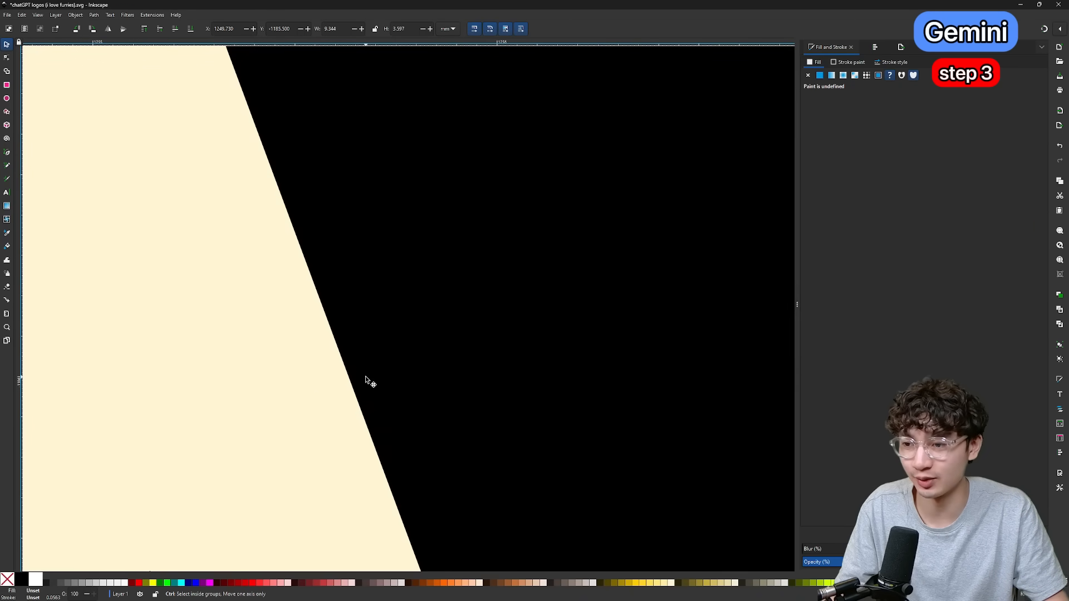
scroll(365, 379, down, 8)
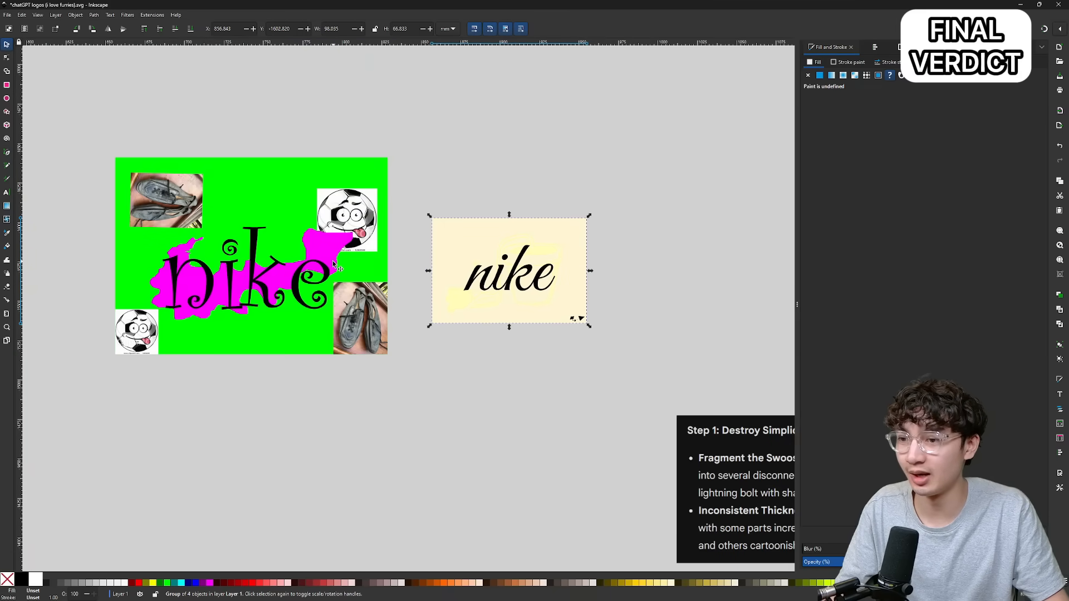
drag(527, 269, 543, 255)
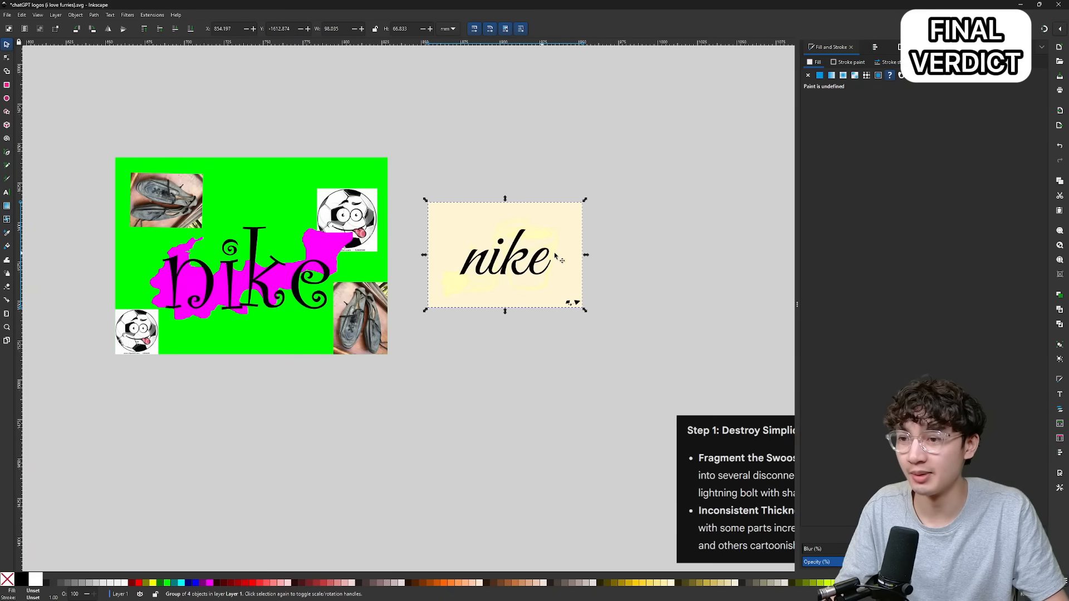
key(Escape)
scroll(492, 263, left, 3)
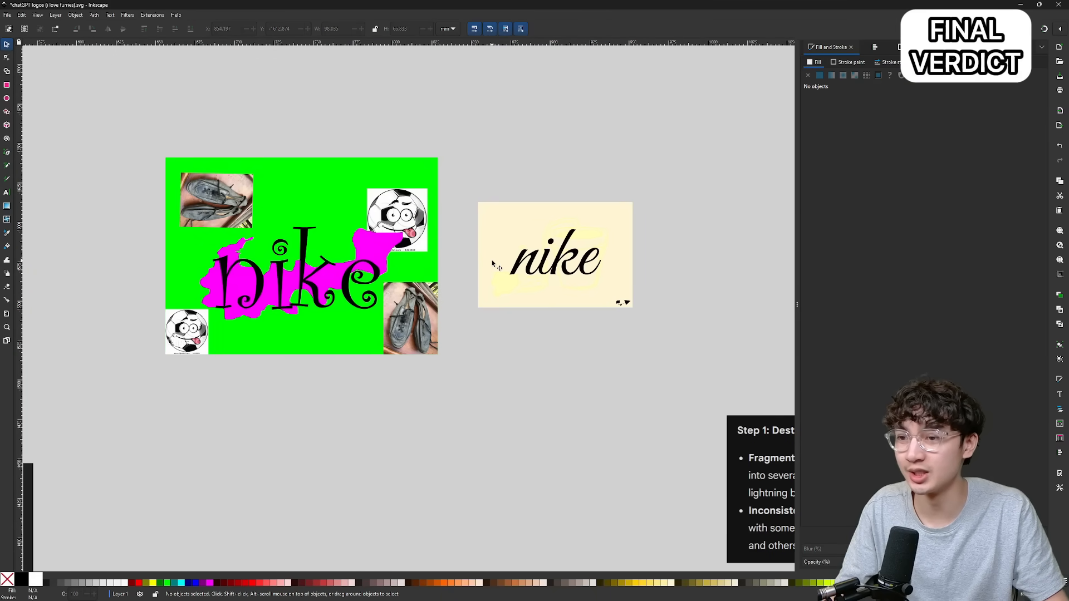
Enlarge the beige logo and scale the neon green one to about 165 by 119 mm so both sit side by side at similar size.
click(555, 252)
drag(643, 199, 743, 131)
drag(640, 217, 612, 261)
drag(390, 217, 362, 222)
drag(420, 161, 412, 170)
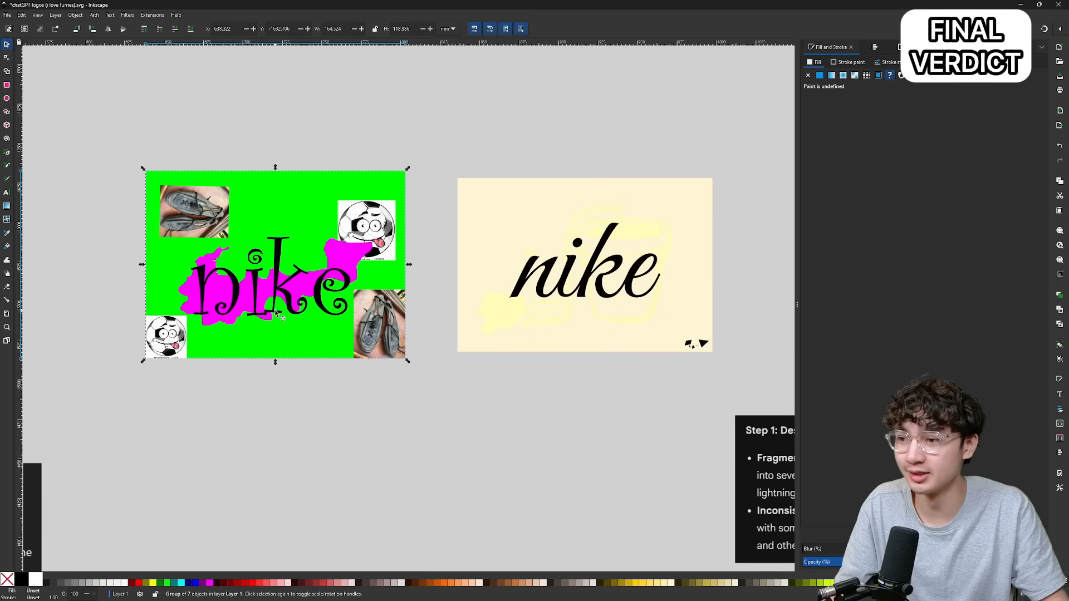
Examine the beige Nike logo and its tiny swoosh fragments up close for the final verdict.
scroll(282, 303, up, 1)
scroll(582, 231, right, 8)
scroll(606, 227, up, 1)
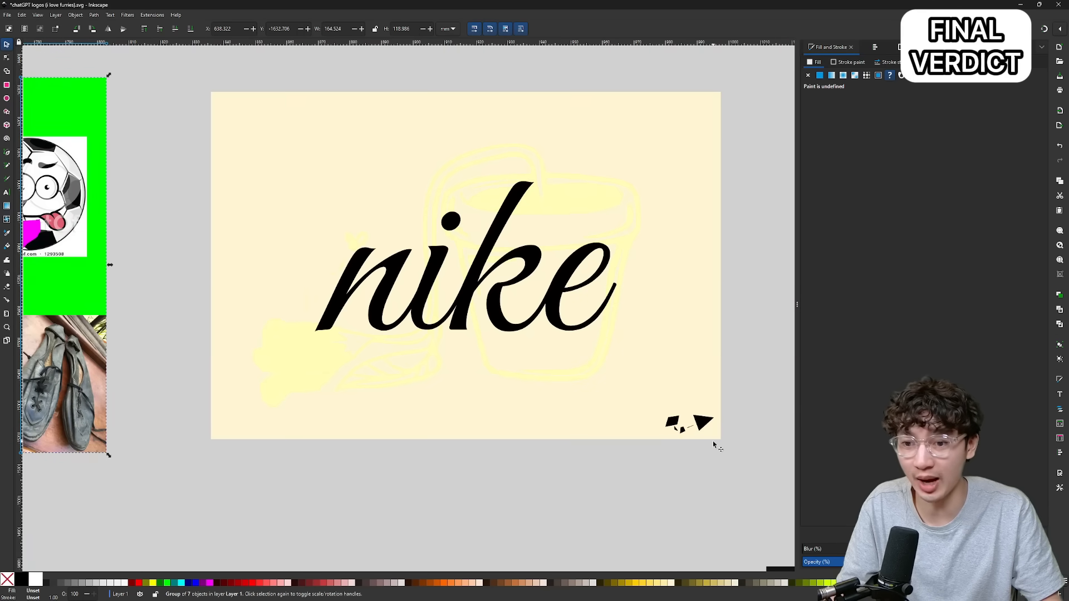
scroll(701, 428, up, 6)
scroll(695, 426, up, 4)
scroll(633, 405, down, 5)
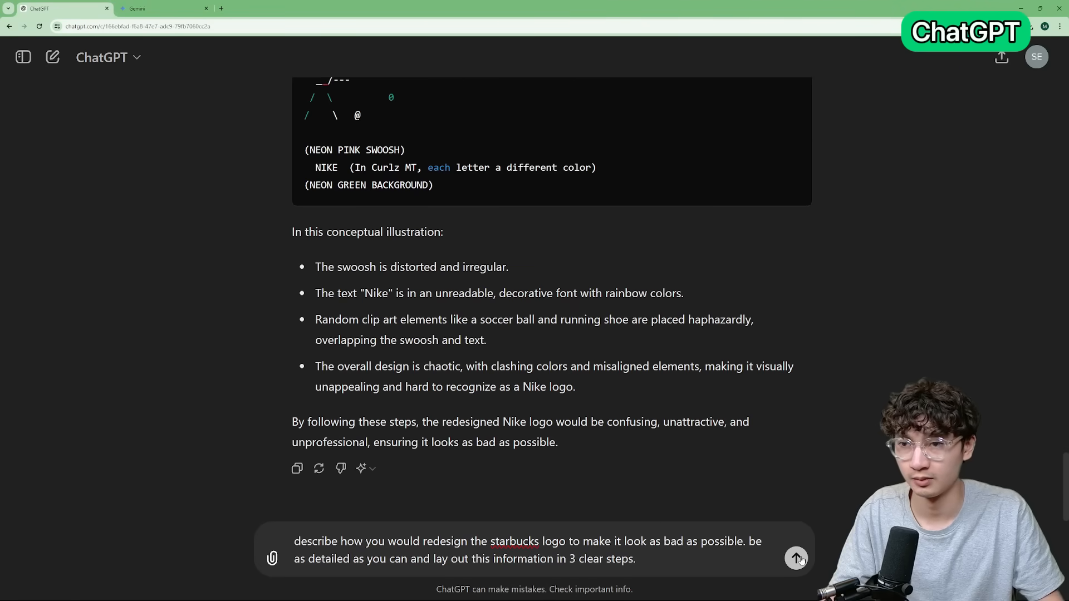
Submit the Starbucks logo redesign prompt to ChatGPT and read its three steps and visual example.
click(796, 559)
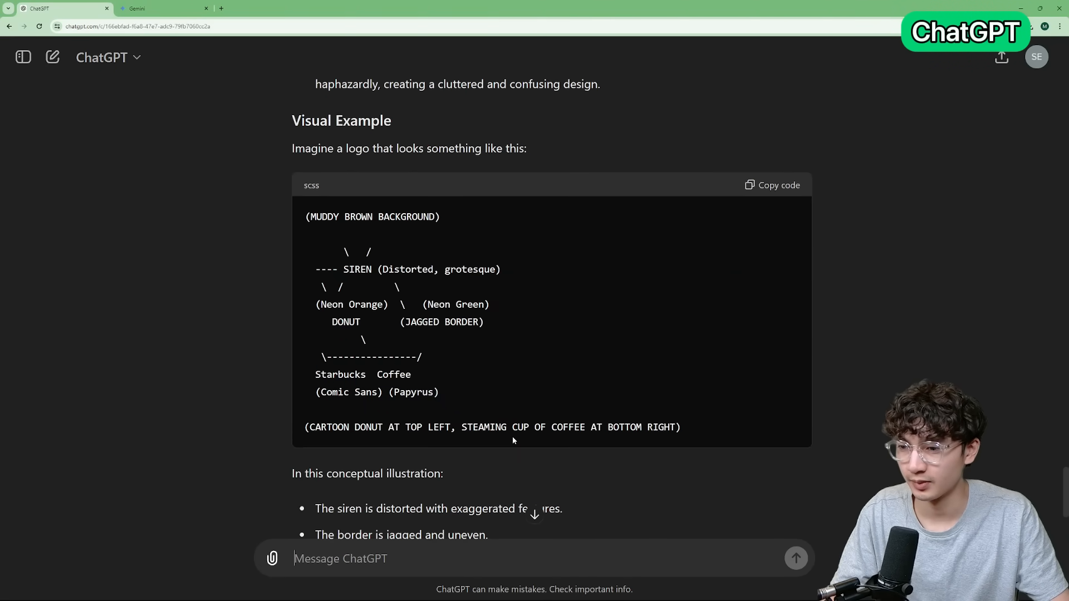
scroll(513, 437, down, 1)
scroll(512, 435, up, 2)
scroll(513, 436, down, 2)
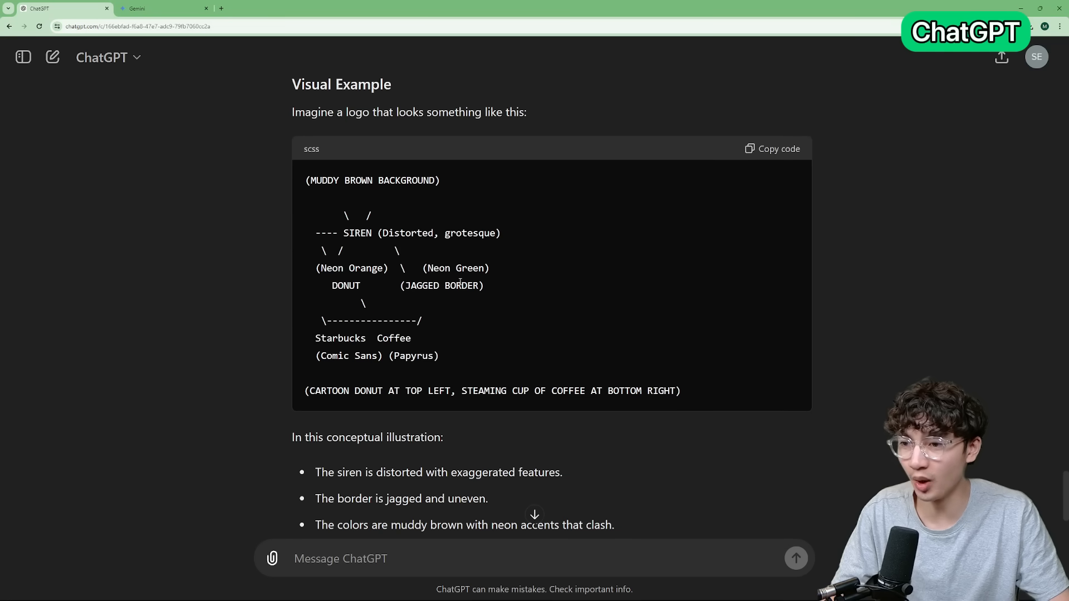
drag(343, 215, 366, 305)
click(369, 247)
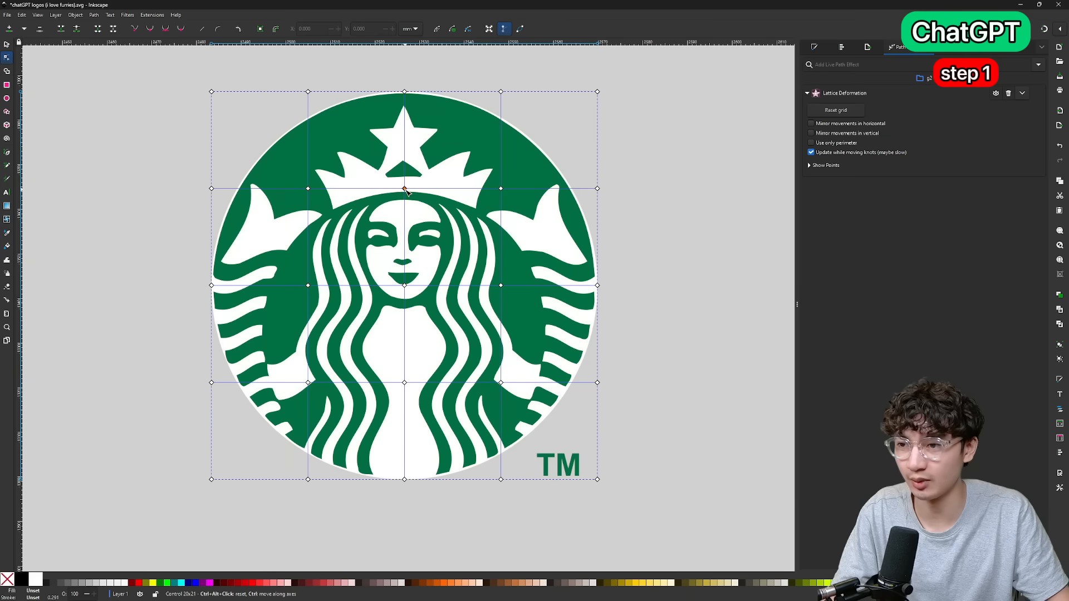
Distort a copy of the Starbucks siren with Lattice Deformation, pulling the face point upward and two upper points far out to the sides.
drag(408, 240, 432, 145)
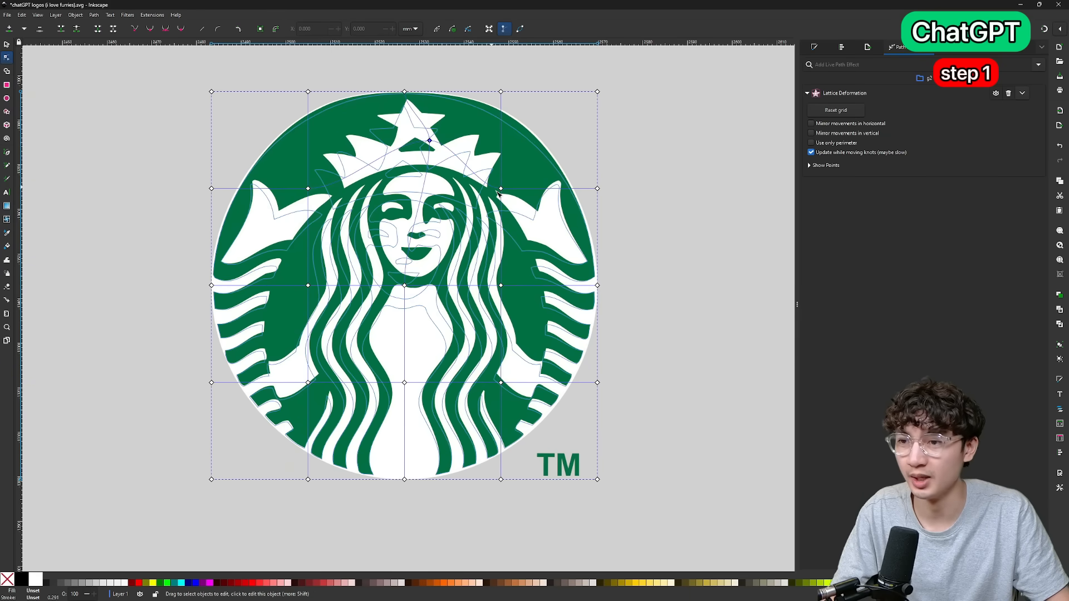
drag(502, 190, 698, 201)
drag(308, 188, 69, 221)
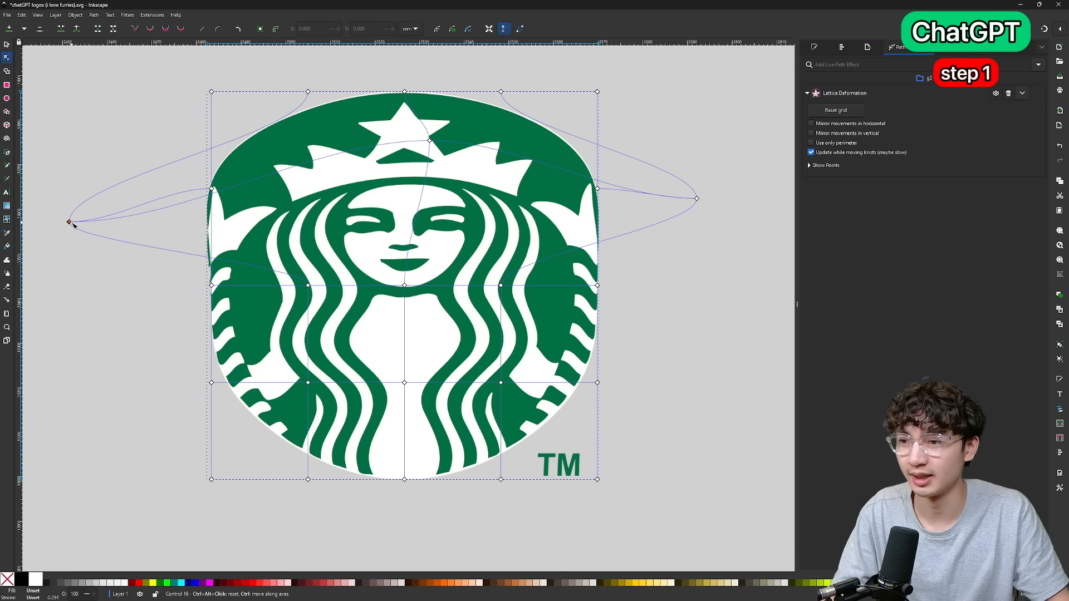
Stretch the siren far downward into a long tapered shape by moving its central lattice point below the logo.
drag(404, 479, 384, 356)
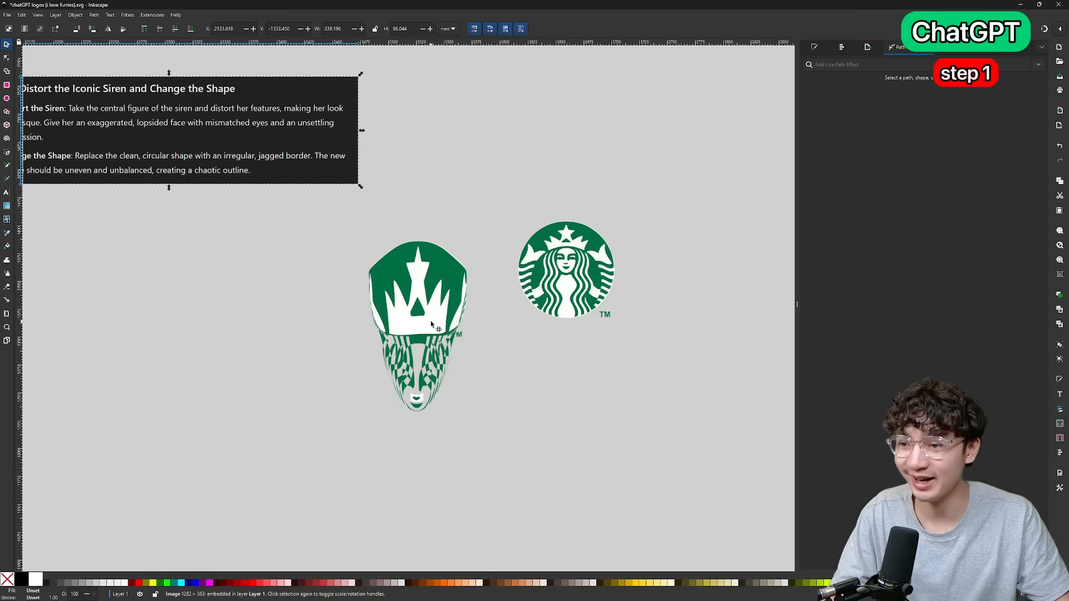
click(431, 322)
key(n)
scroll(422, 381, up, 1)
drag(418, 426, 406, 525)
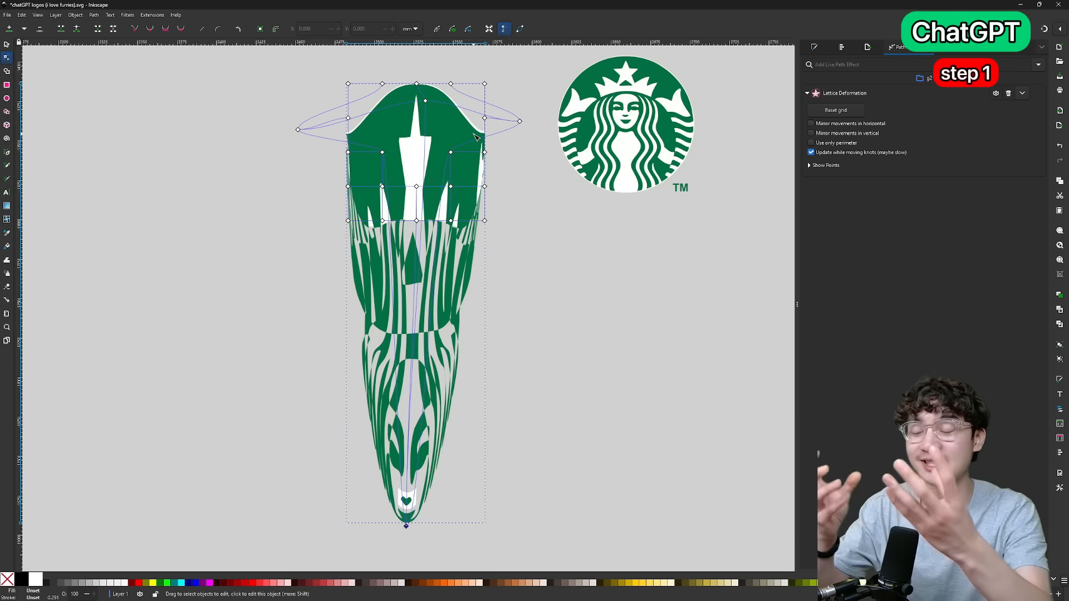
Move further lattice points far outward and upward to twist the siren into an irregular, overlapping shape.
drag(466, 110, 56, 73)
drag(413, 166, 795, 121)
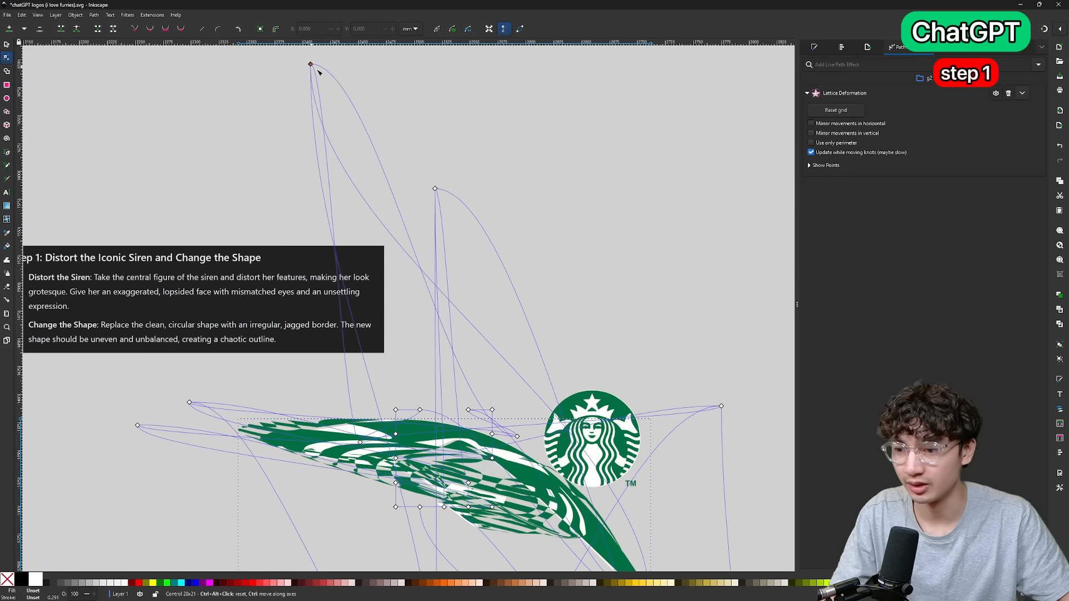
drag(315, 68, 292, 54)
scroll(523, 331, down, 12)
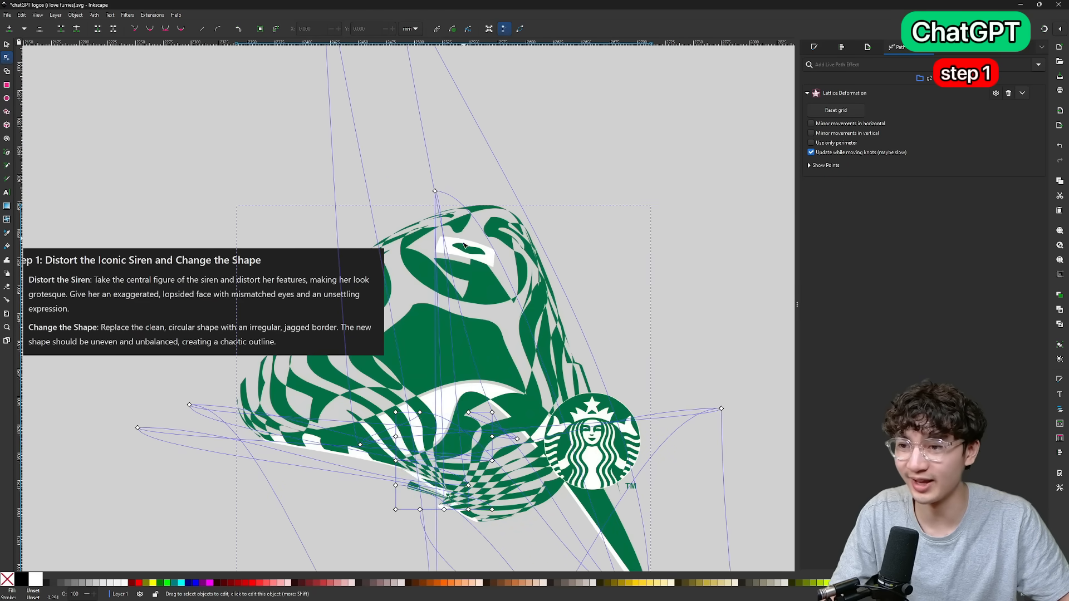
scroll(493, 262, up, 3)
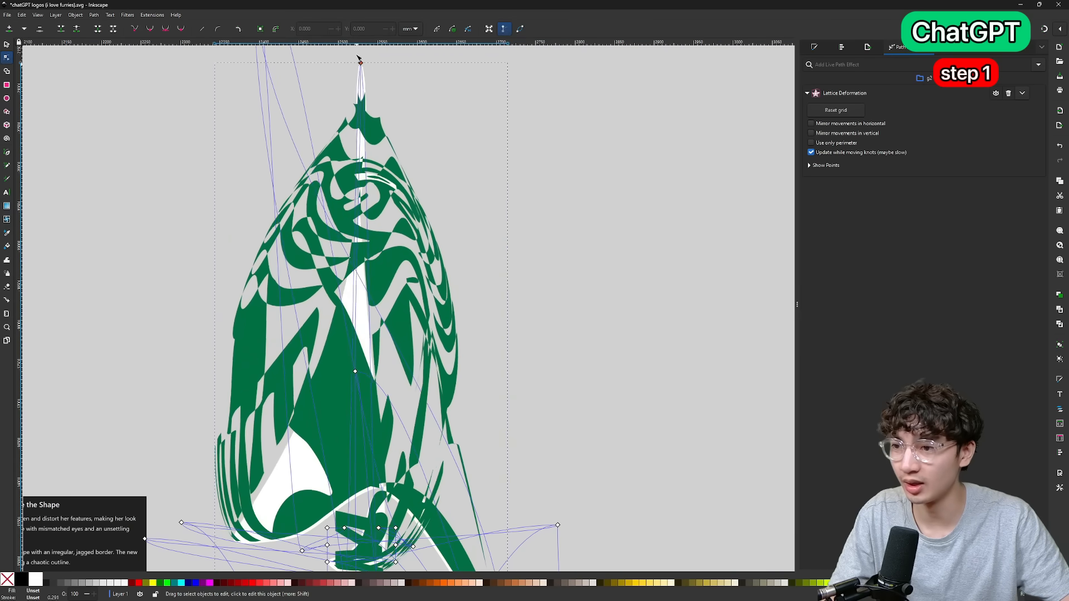
drag(357, 63, 358, 56)
scroll(356, 267, down, 10)
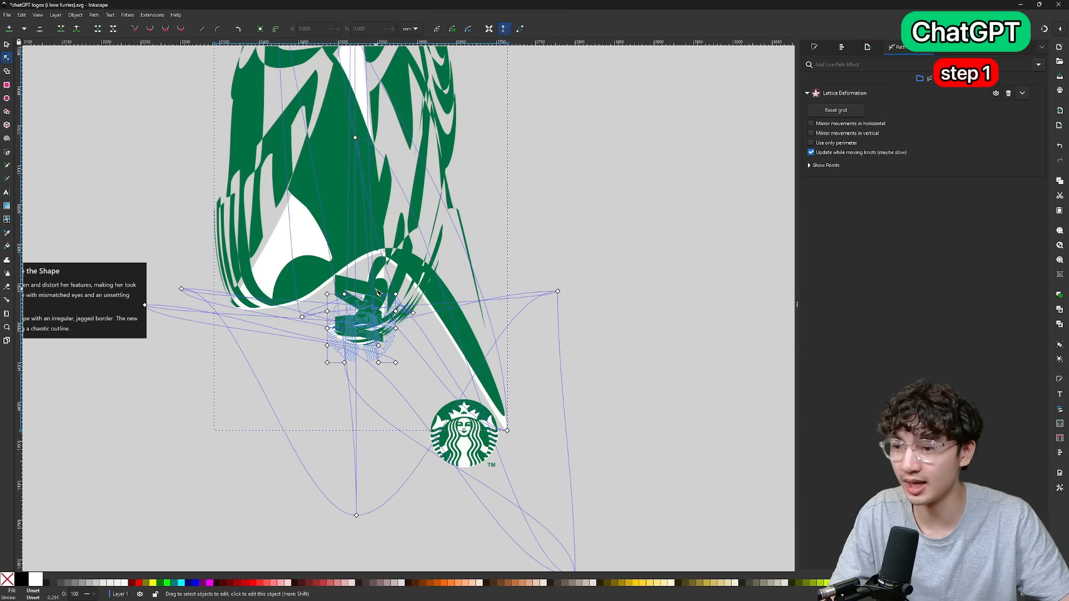
Inspect the tangled siren details and shift another lattice point to bend the figure into a lopsided curve.
scroll(350, 267, up, 2)
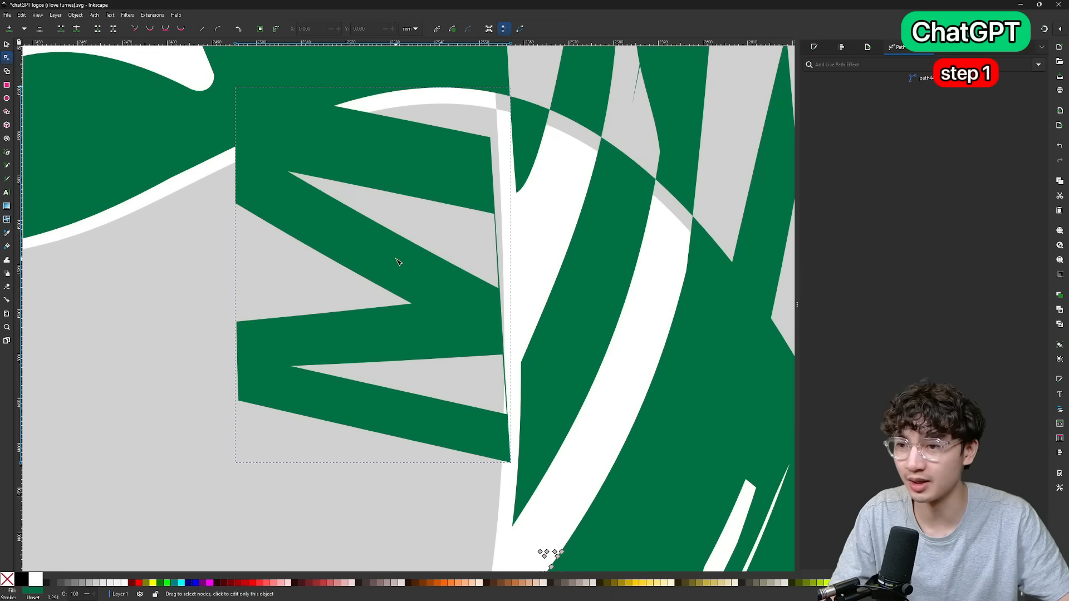
scroll(398, 262, down, 3)
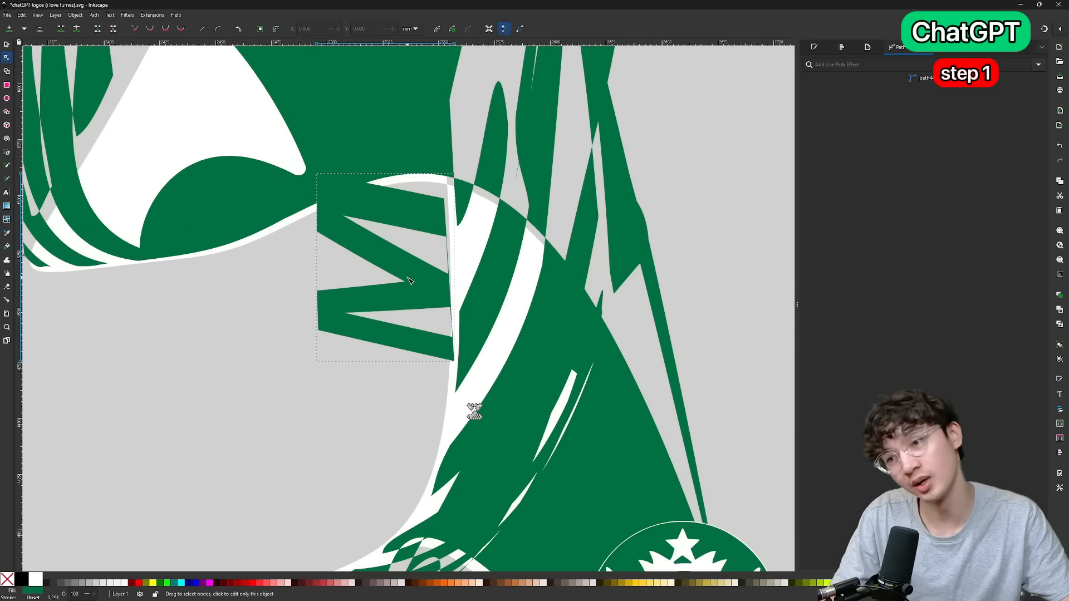
scroll(408, 282, up, 1)
scroll(409, 284, down, 5)
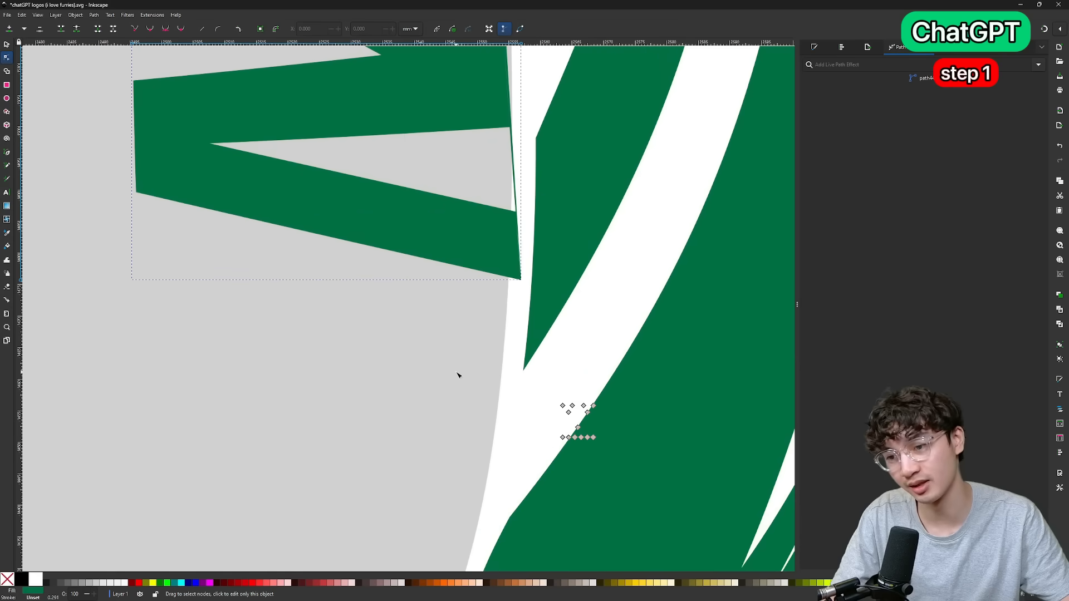
scroll(458, 375, down, 4)
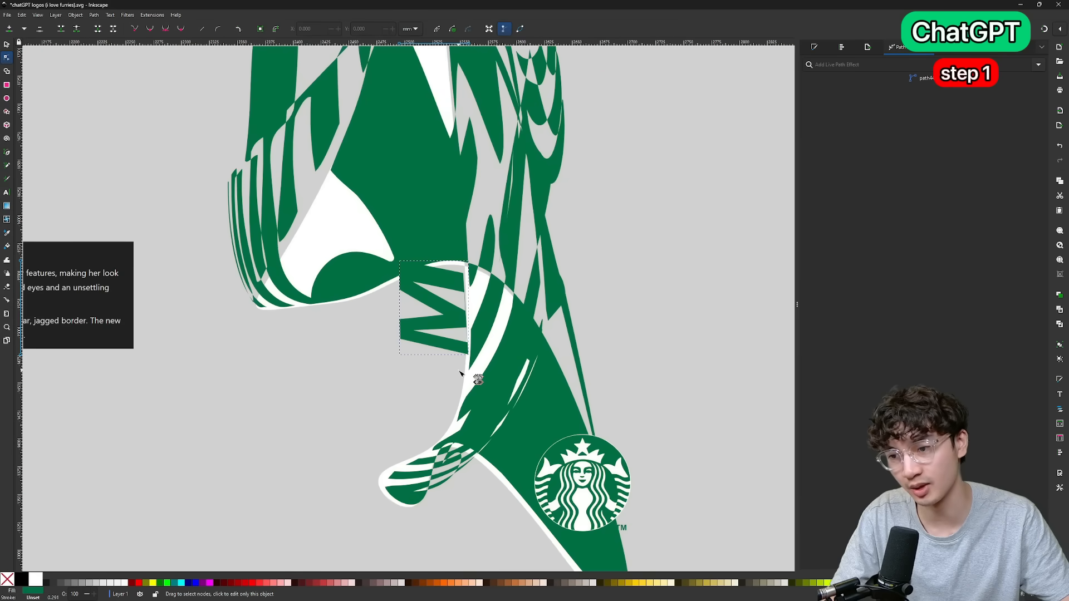
scroll(468, 376, up, 6)
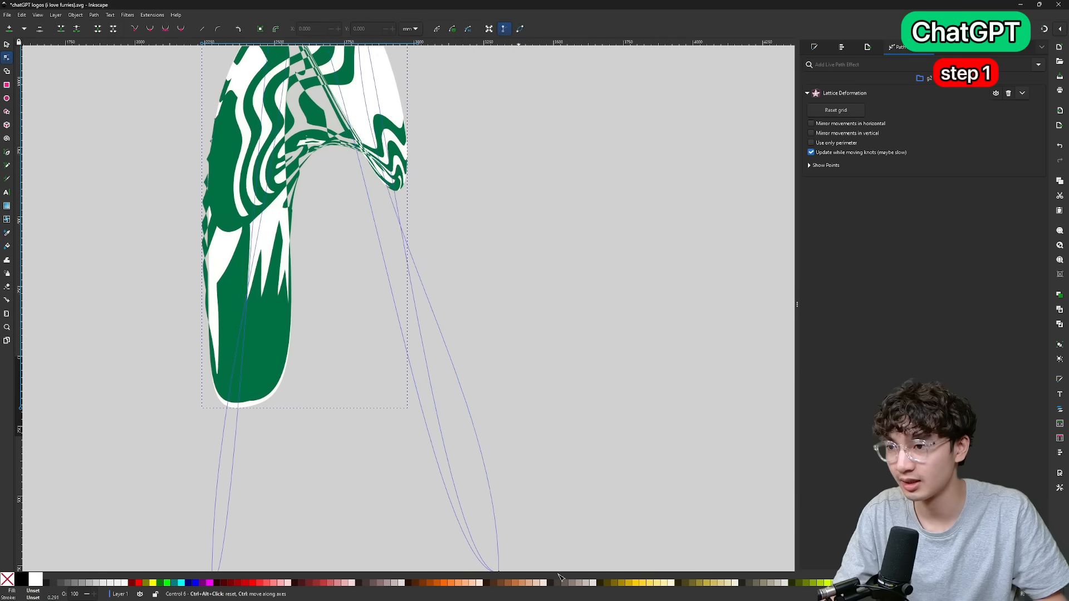
drag(489, 572, 273, 477)
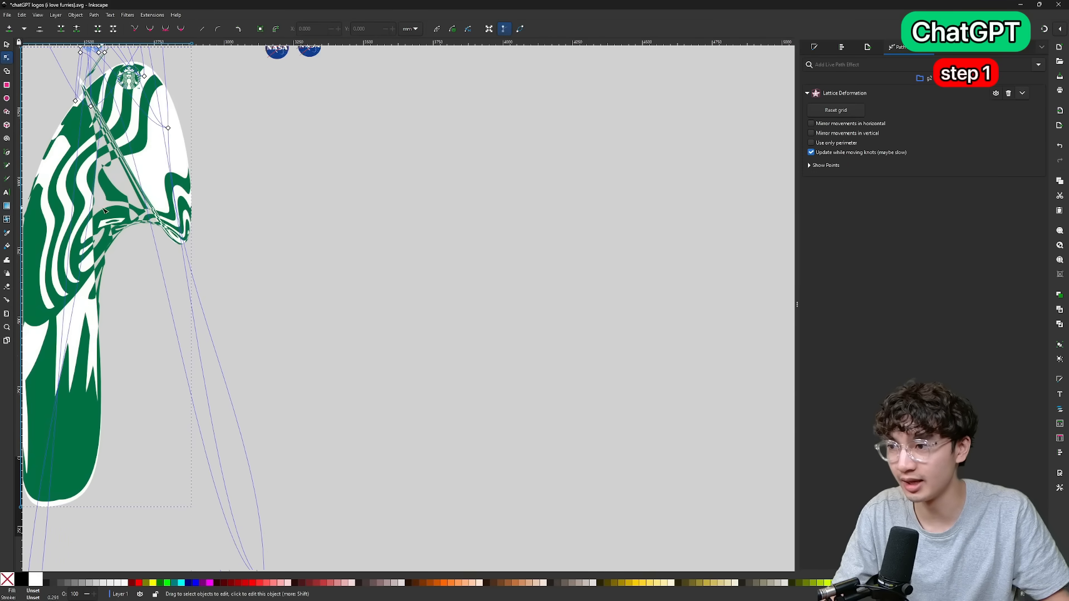
scroll(107, 207, up, 5)
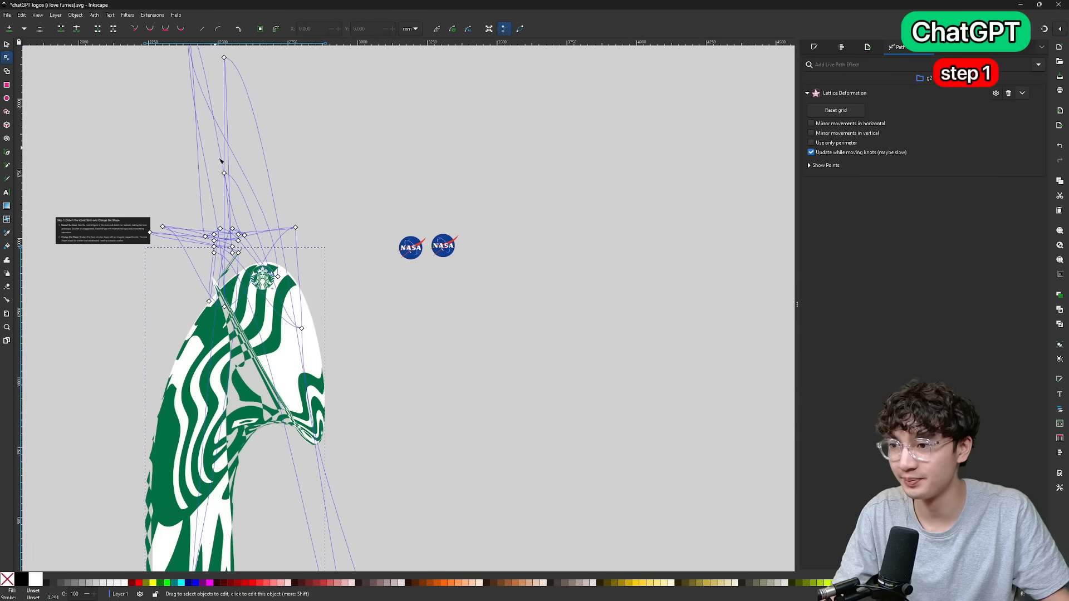
Draw mismatched white elliptical eyes with black outlines and black pupils on the distorted siren's face.
scroll(230, 243, up, 2)
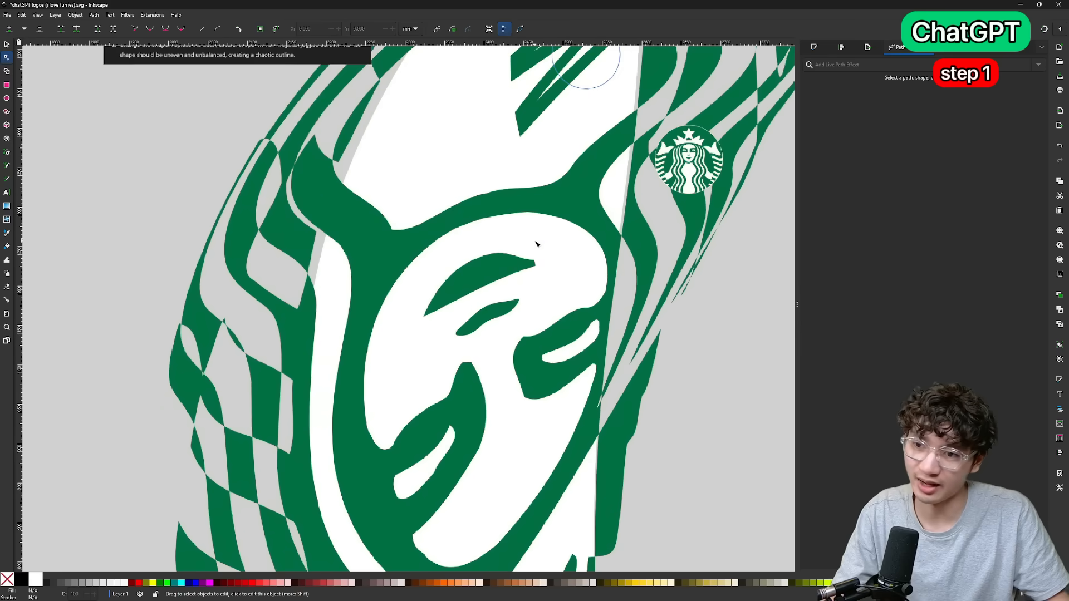
scroll(537, 241, down, 3)
scroll(551, 278, down, 3)
scroll(467, 219, right, 3)
scroll(464, 211, up, 2)
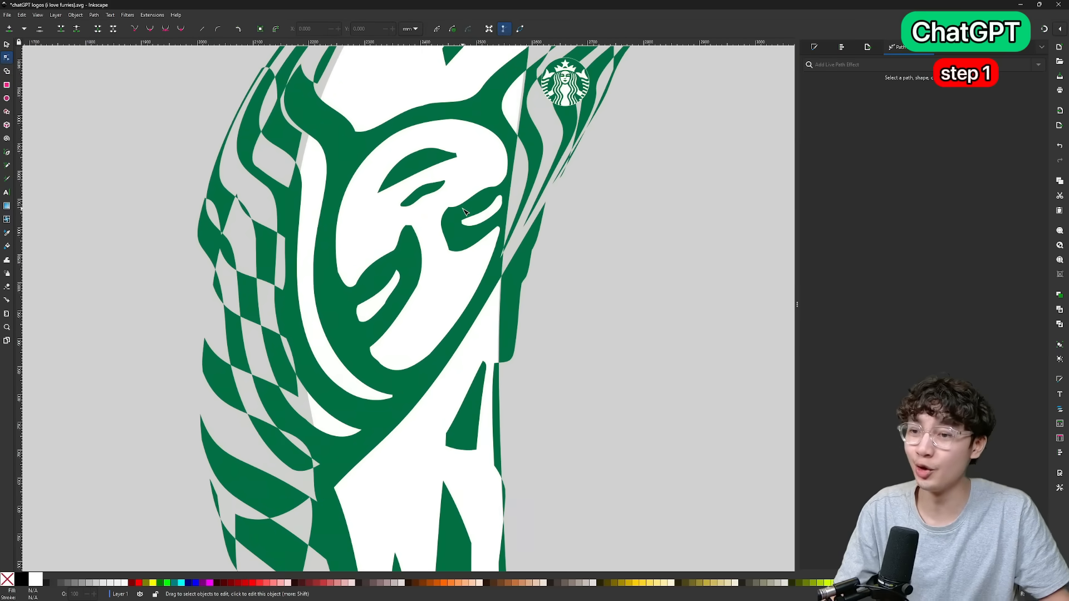
scroll(463, 211, down, 5)
scroll(461, 210, up, 5)
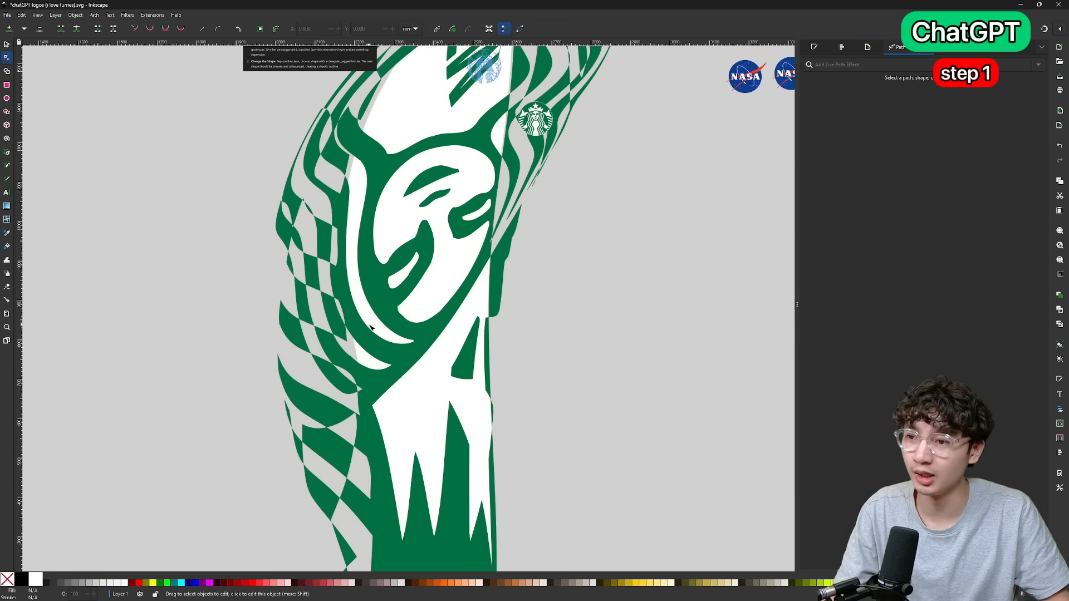
scroll(371, 327, up, 2)
key(e)
drag(521, 365, 551, 384)
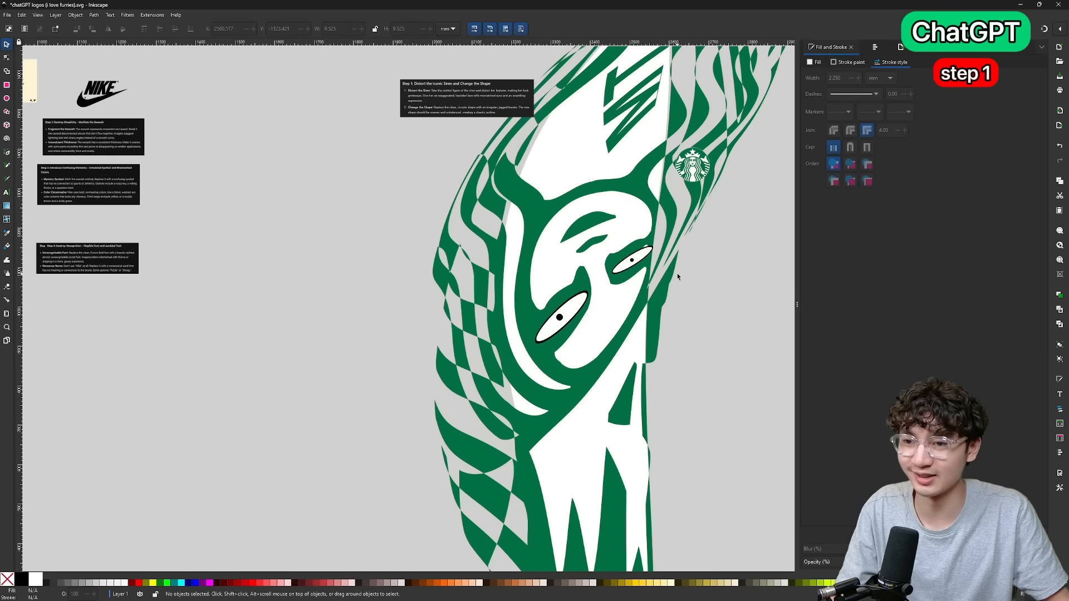
Select the distorted siren together with its new eyes and flip it vertically.
scroll(551, 260, up, 3)
scroll(549, 274, down, 4)
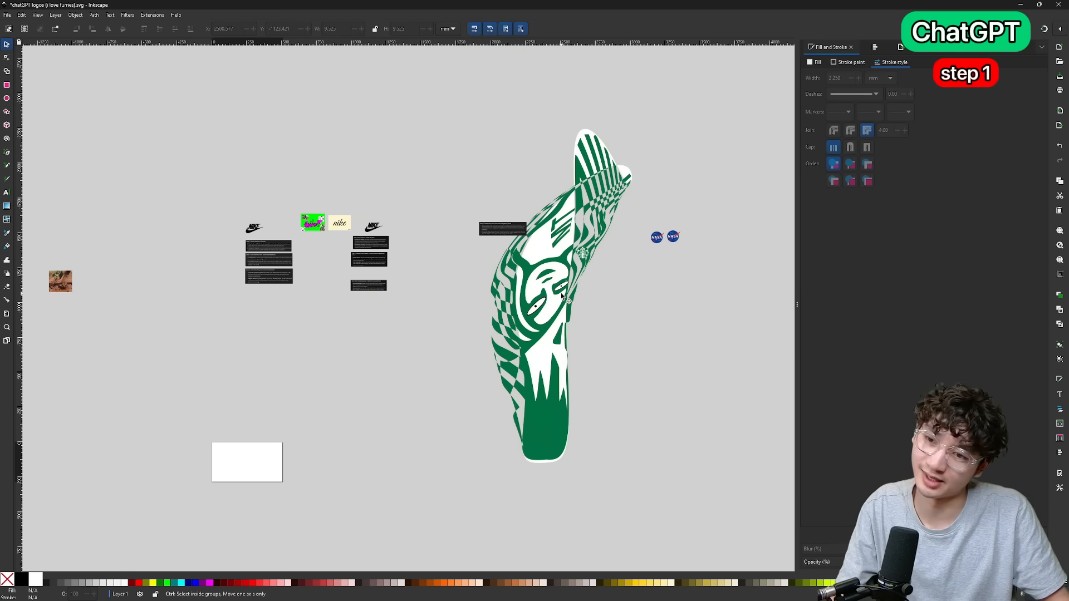
scroll(558, 282, up, 3)
drag(667, 273, 522, 406)
key(v)
scroll(568, 322, up, 3)
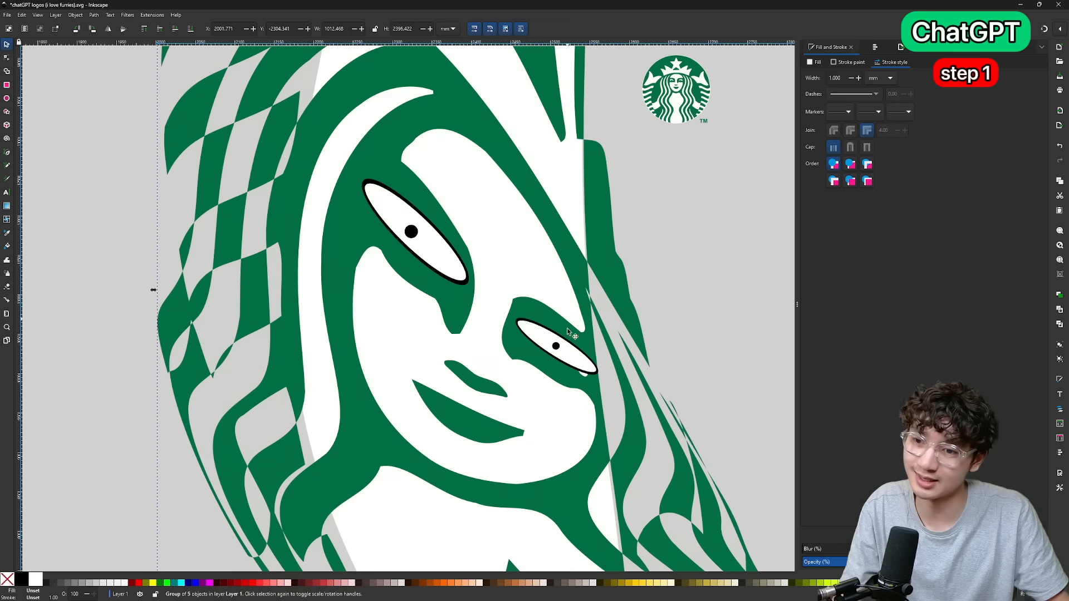
click(692, 326)
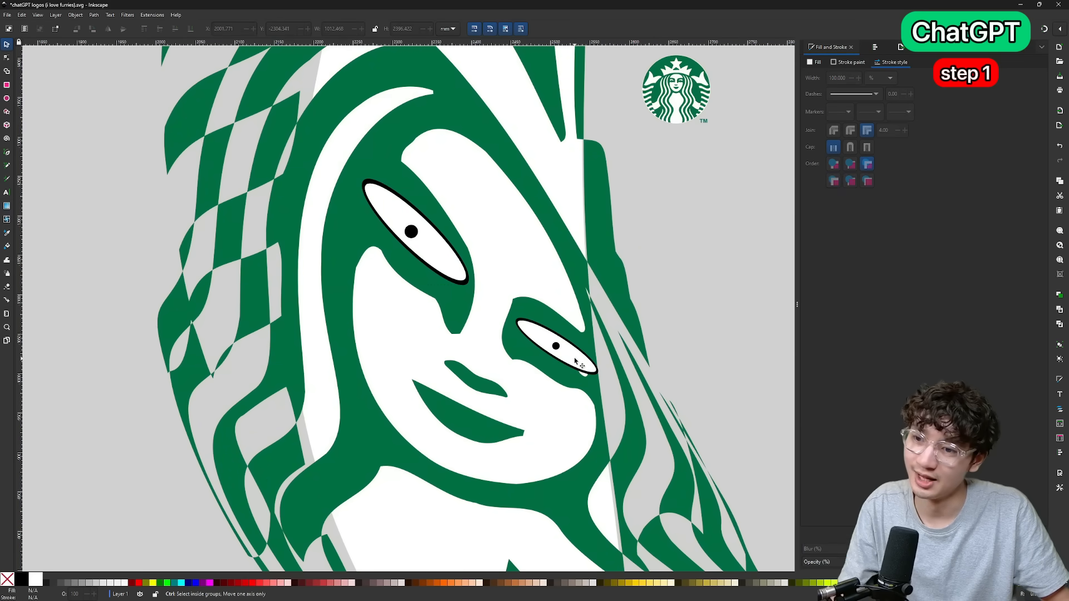
Group the siren with its eyes, clip it to a jagged black shape about 664 by 777 mm around the face, and reposition it.
scroll(579, 361, down, 1)
drag(585, 359, 510, 359)
scroll(566, 448, down, 2)
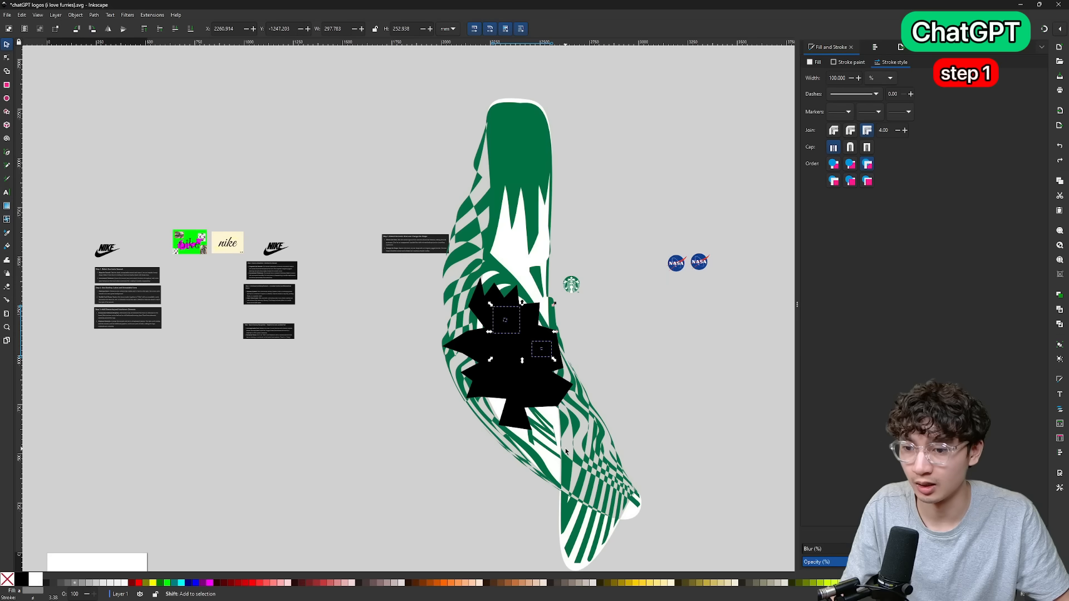
shift+click(557, 450)
key(ctrl+g)
click(540, 356)
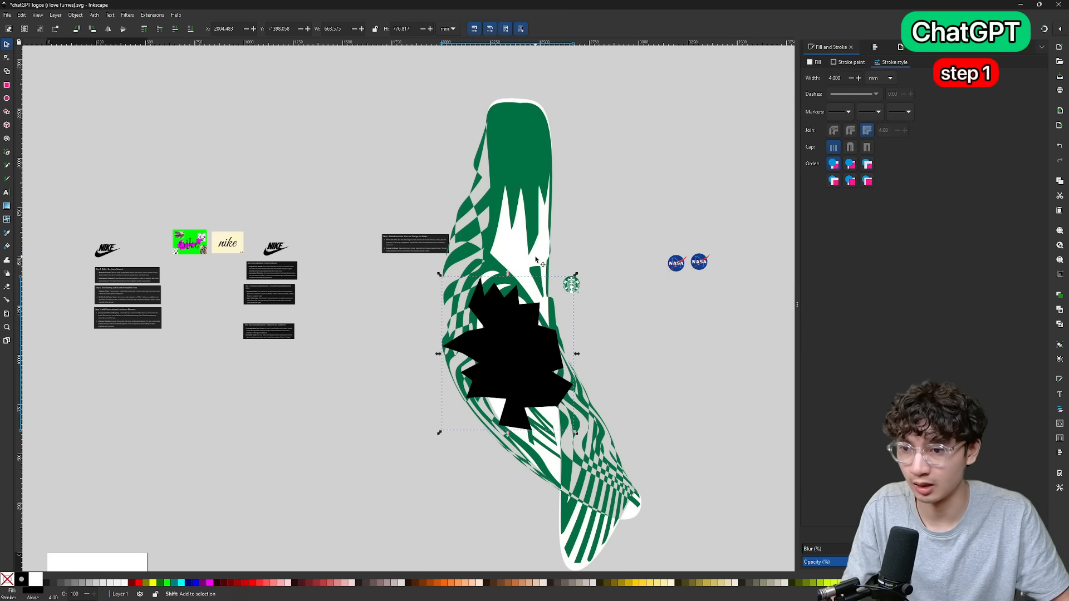
right_click(537, 261)
click(554, 423)
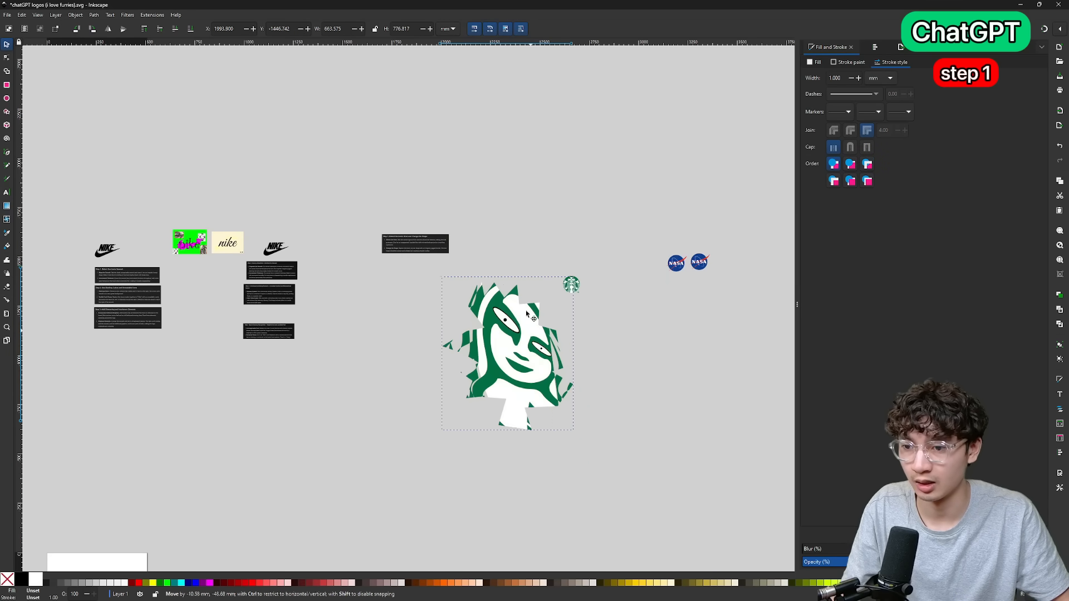
drag(533, 340, 505, 224)
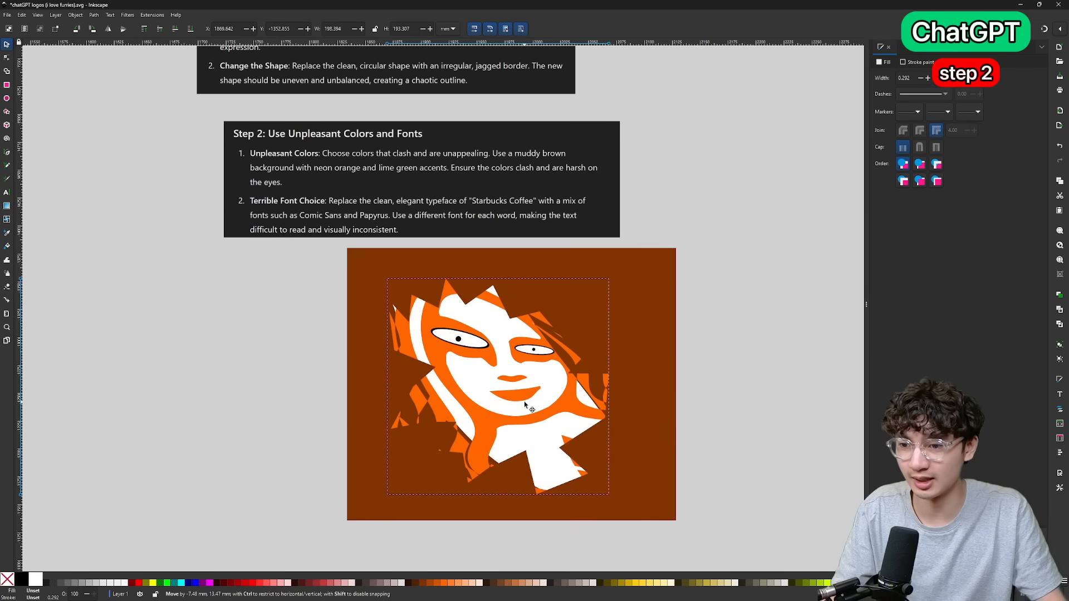
Round the brown background rectangle's corners fully and narrow it into a near-circle about 239 mm wide behind the orange siren.
click(612, 281)
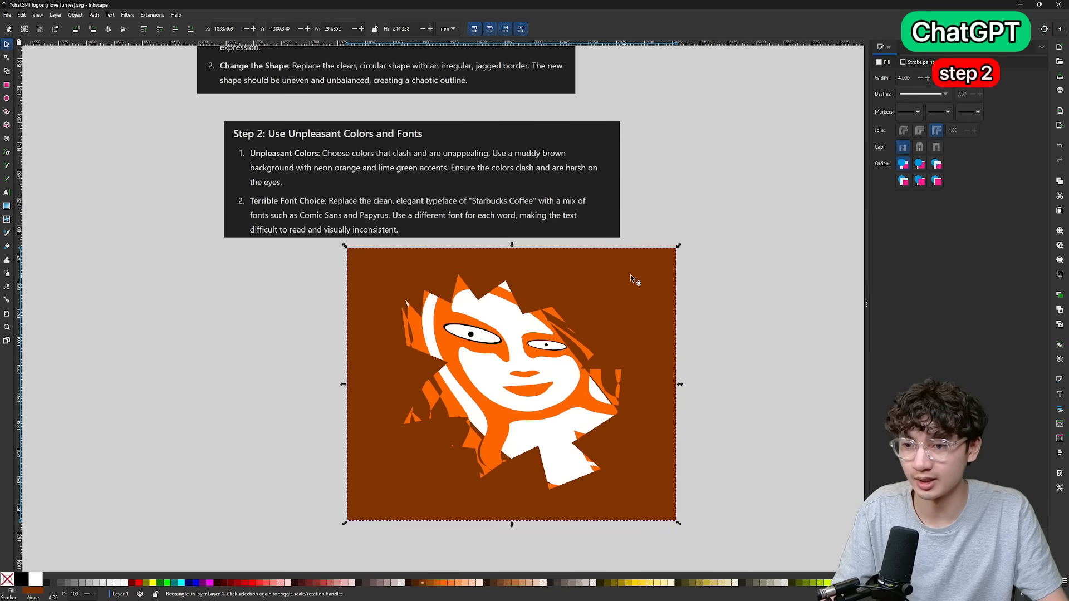
key(n)
drag(676, 248, 701, 533)
key(s)
drag(680, 385, 598, 389)
scroll(474, 224, up, 3)
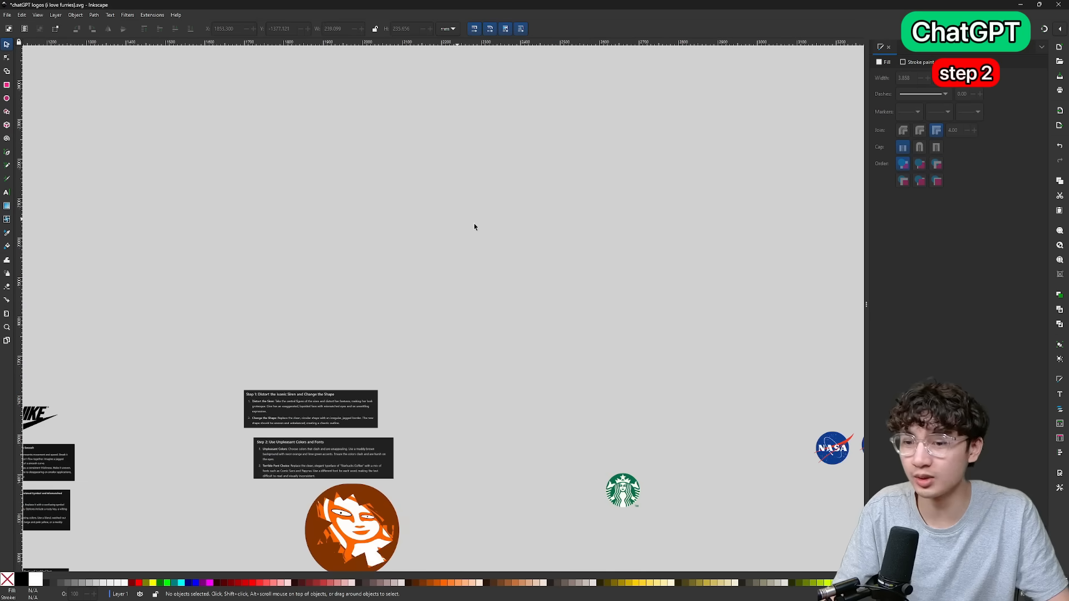
scroll(474, 227, down, 5)
ctrl+scroll(658, 353, up, 6)
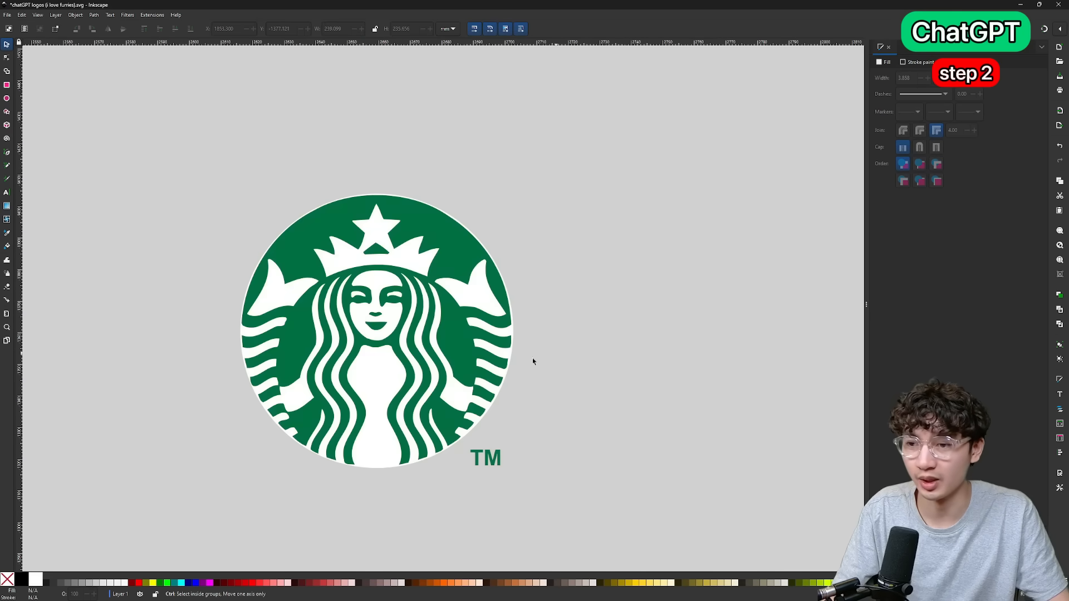
Rotate the curved "Starbucks Coffee" lettering counterclockwise so it arches over the top of the brown circle.
ctrl+scroll(387, 292, down, 2)
scroll(373, 301, left, 5)
ctrl+scroll(372, 301, down, 3)
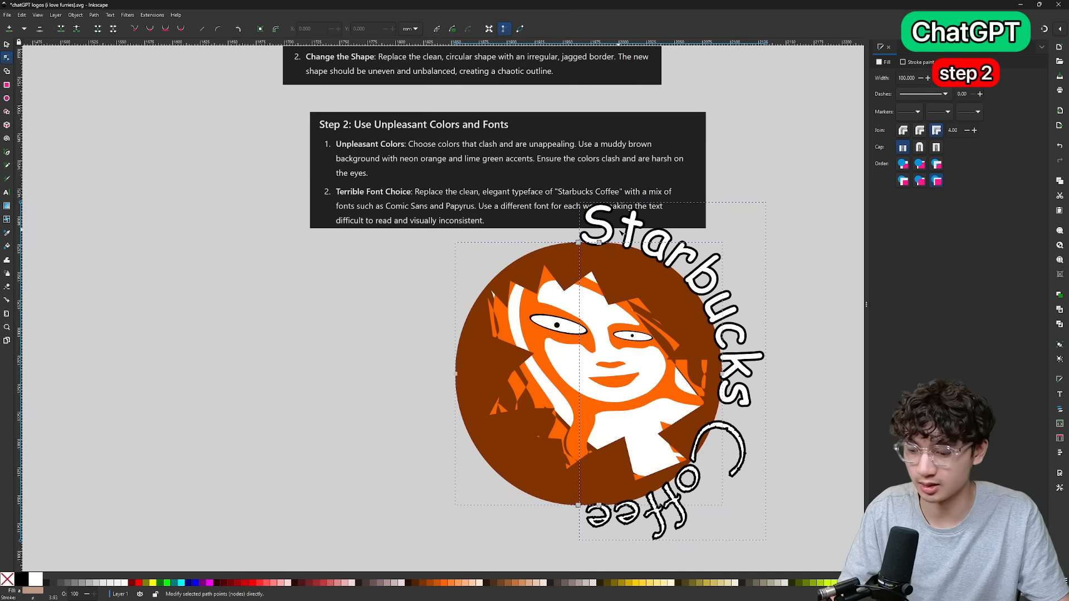
key(s)
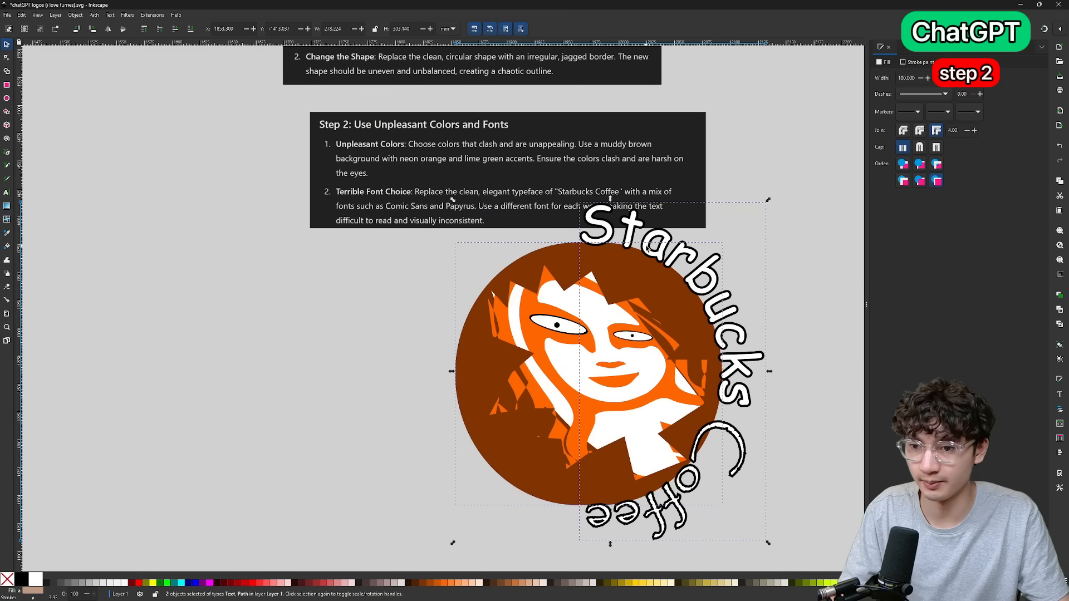
drag(717, 201, 476, 217)
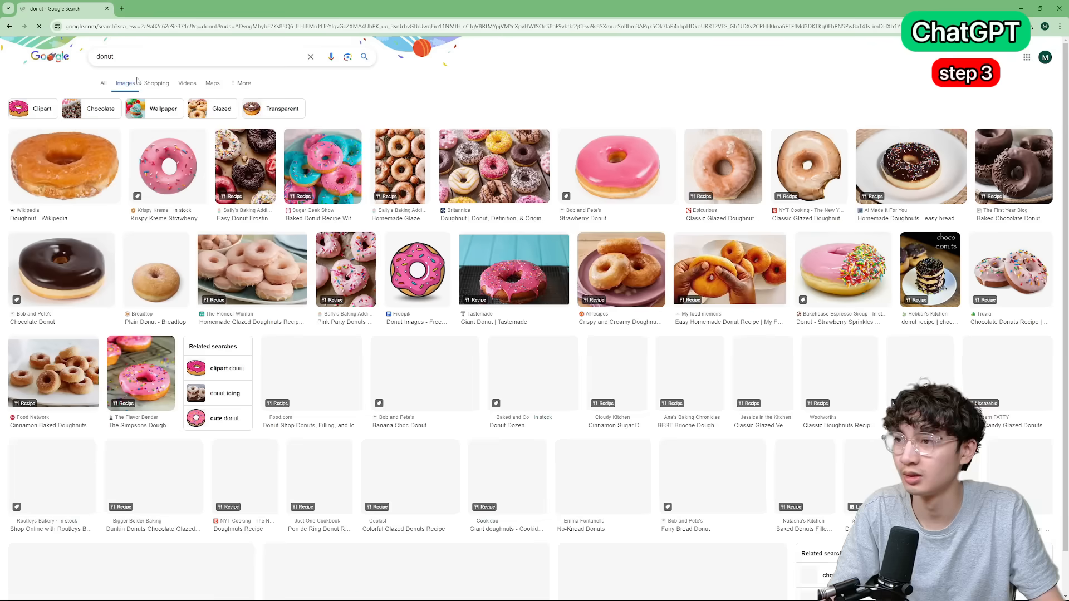
Search Google Images for "donut cartoon png", copy the pink Pngtree donut image, and return to Inkscape.
click(133, 55)
text(cartoon)
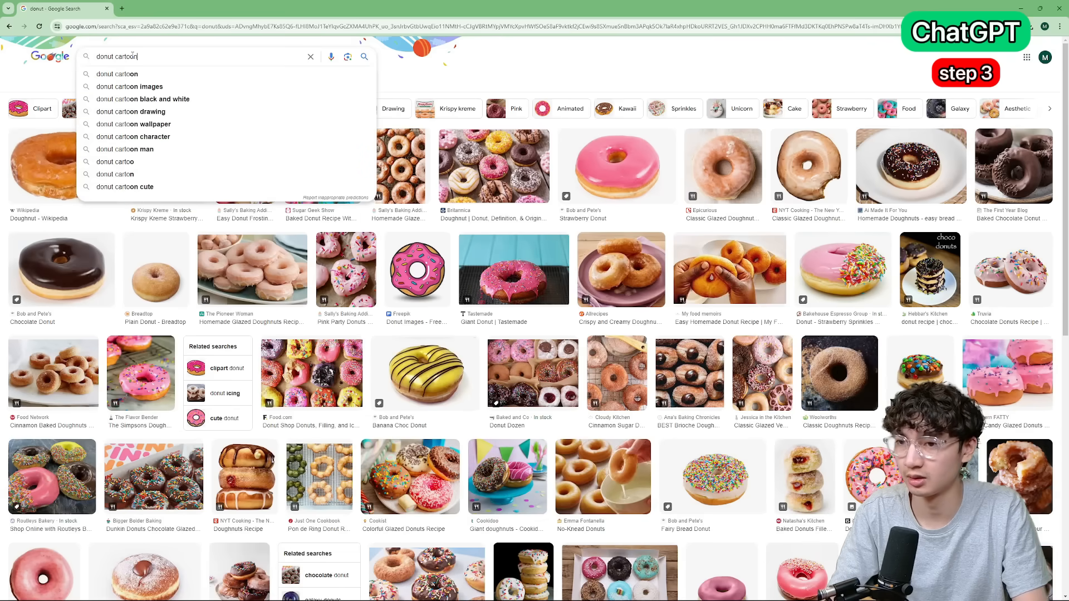
text( png)
key(Return)
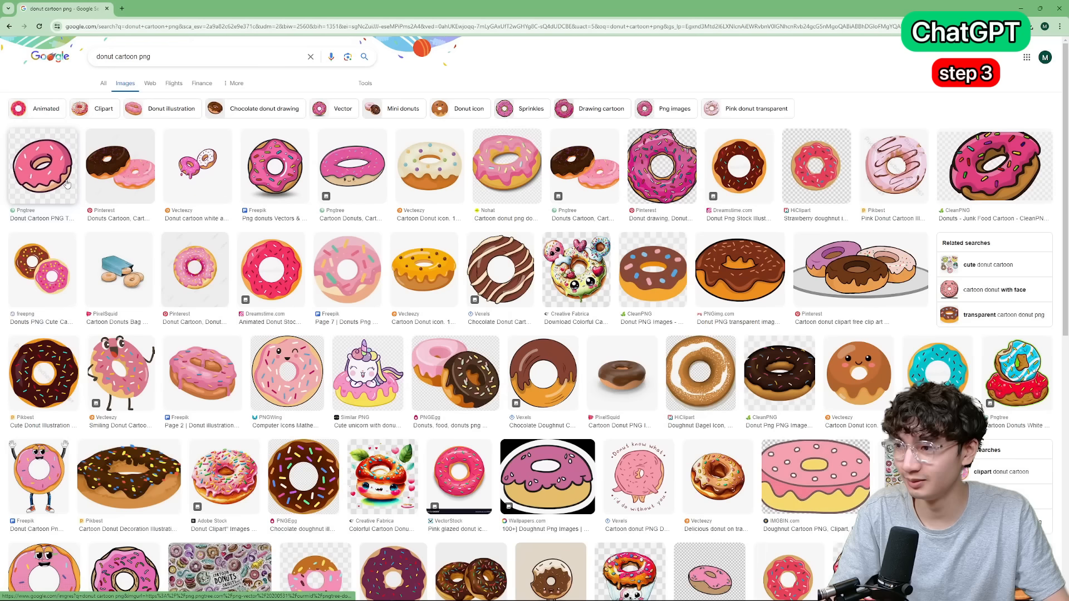
click(44, 165)
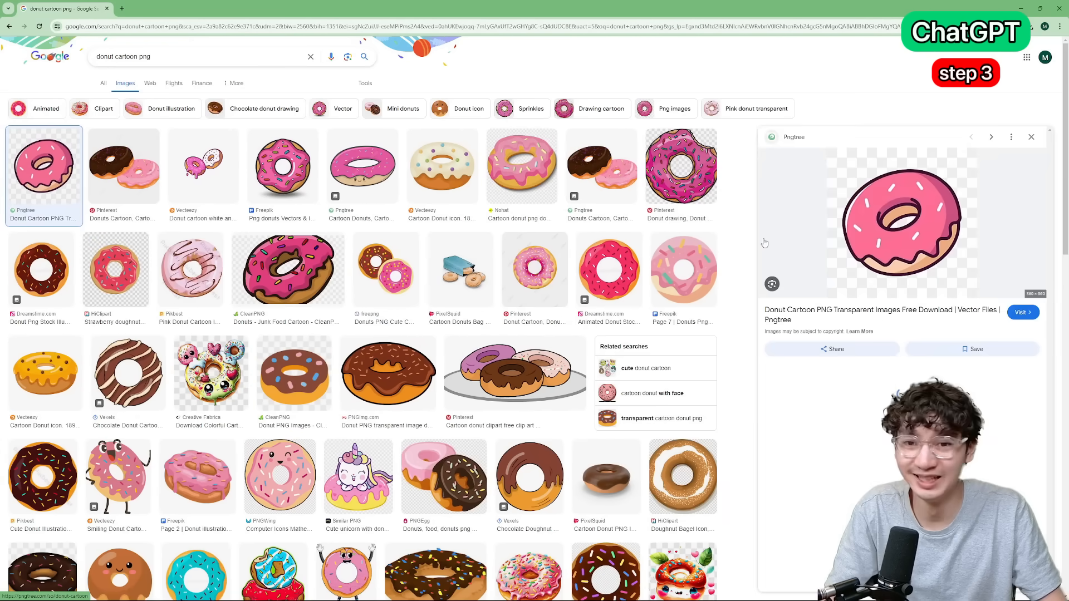
right_click(917, 201)
click(970, 332)
key(alt+Tab)
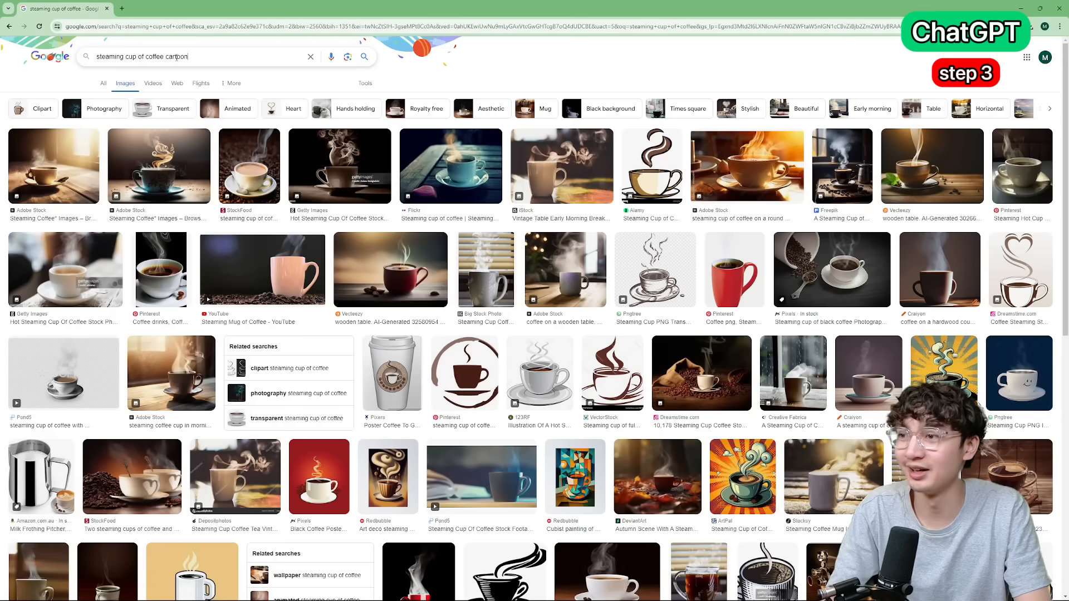
Search Google Images for "steaming cup of coffee" and copy the dark Getty Images coffee photo.
click(191, 109)
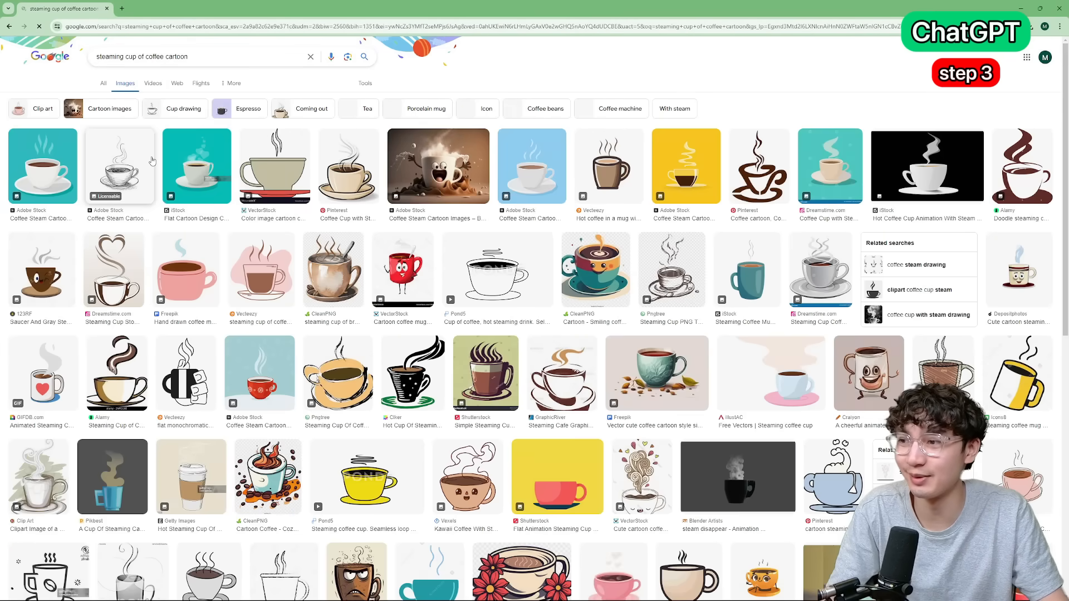
key(alt+Left)
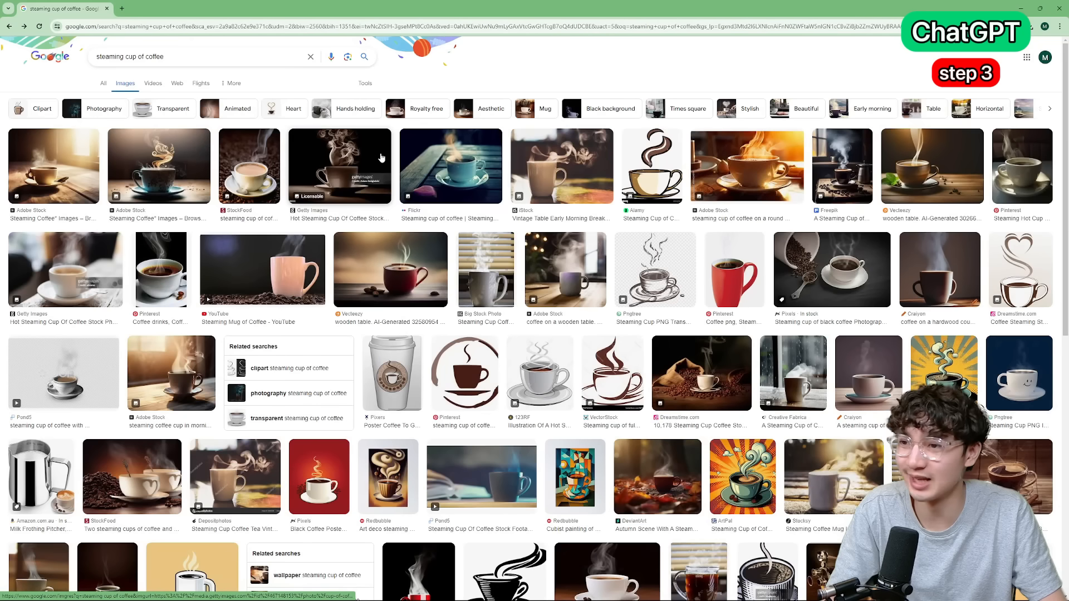
click(322, 159)
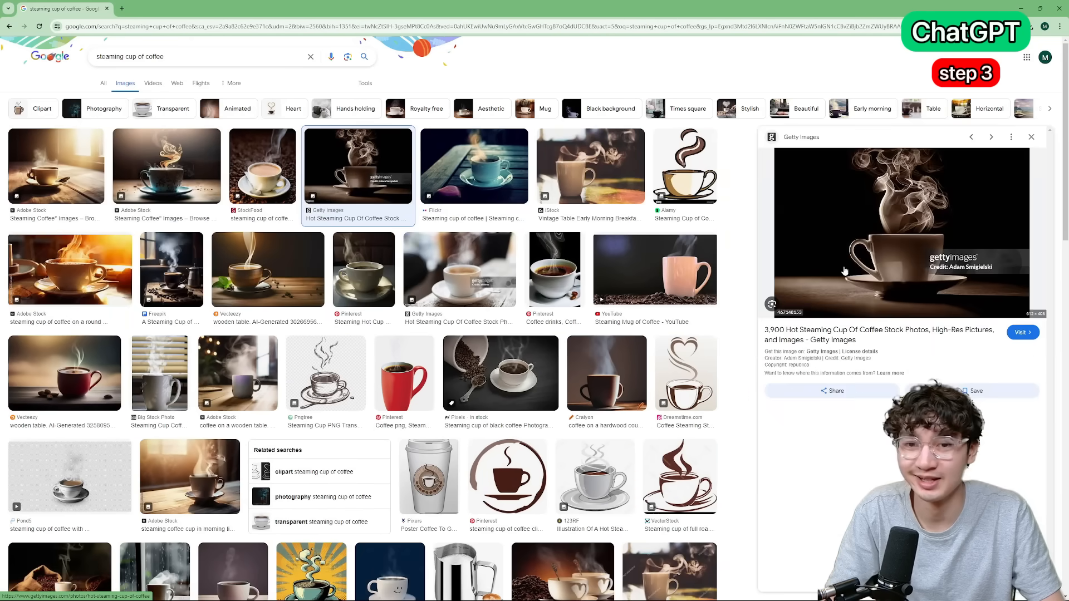
right_click(897, 220)
click(907, 277)
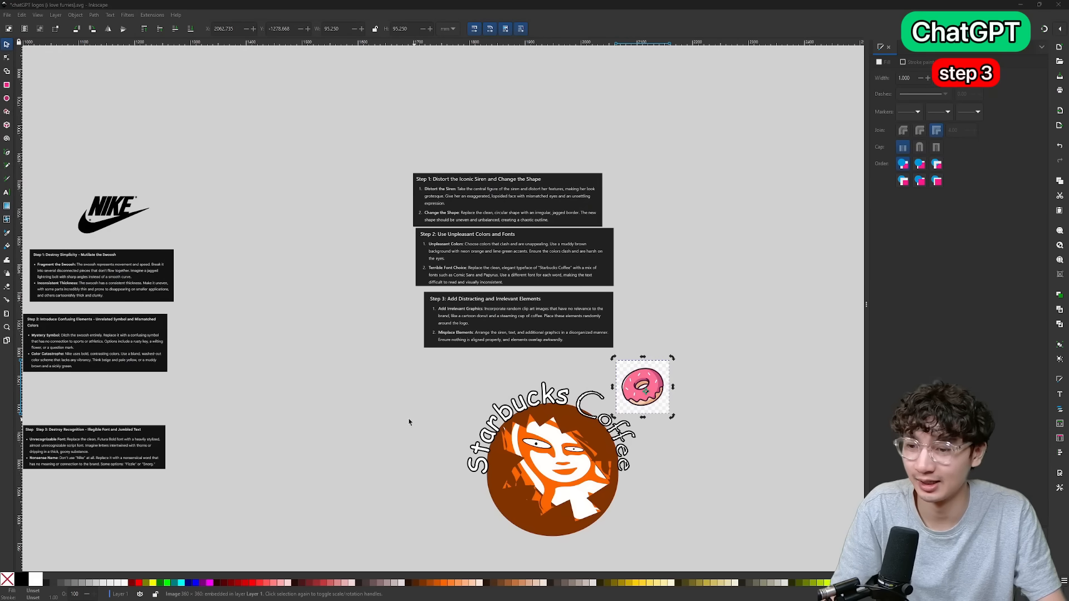
Paste the coffee photo about 125 mm wide over the brown circle's lower right, and shift the donut and siren so they overlap the circle.
key(ctrl+v)
drag(601, 387, 565, 340)
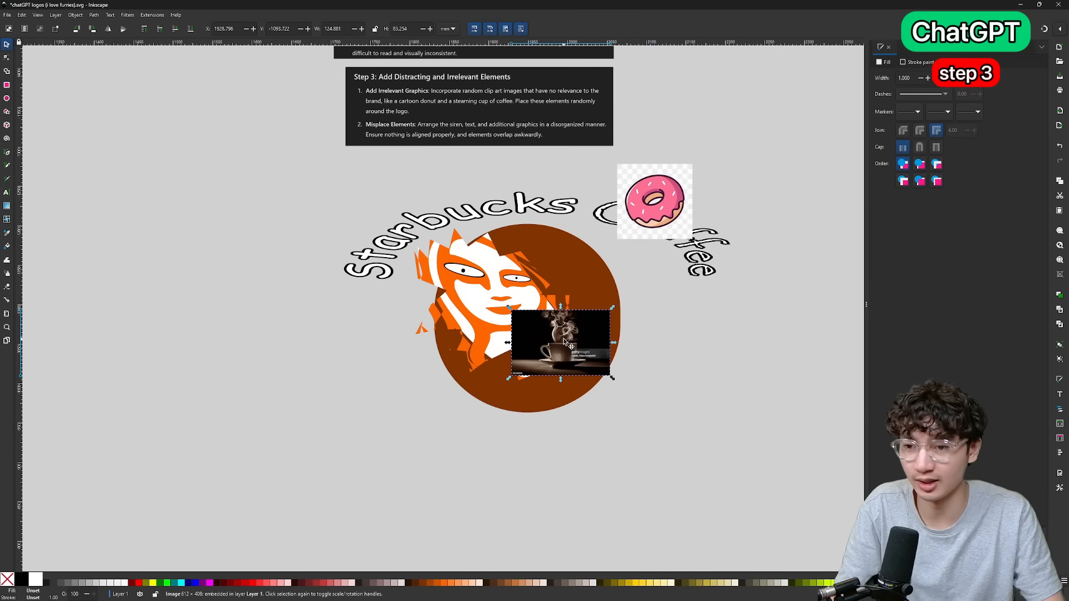
drag(664, 192, 546, 247)
drag(483, 308, 471, 324)
click(571, 262)
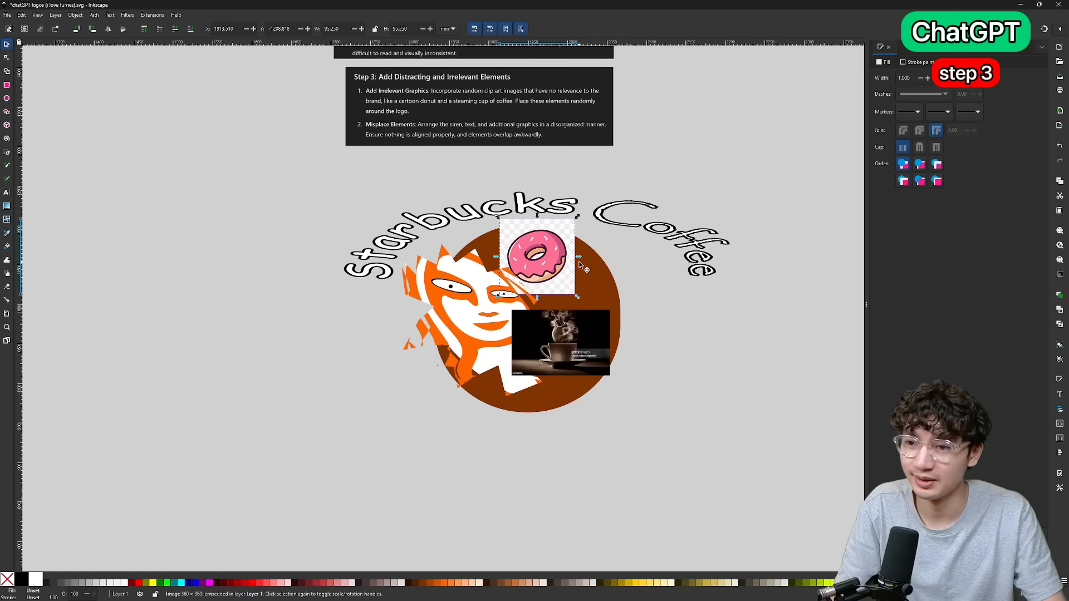
Move the curved "Starbucks Coffee" lettering sideways so it starts over the siren and extends well past the circle's right side.
drag(699, 269, 701, 271)
drag(700, 272, 703, 278)
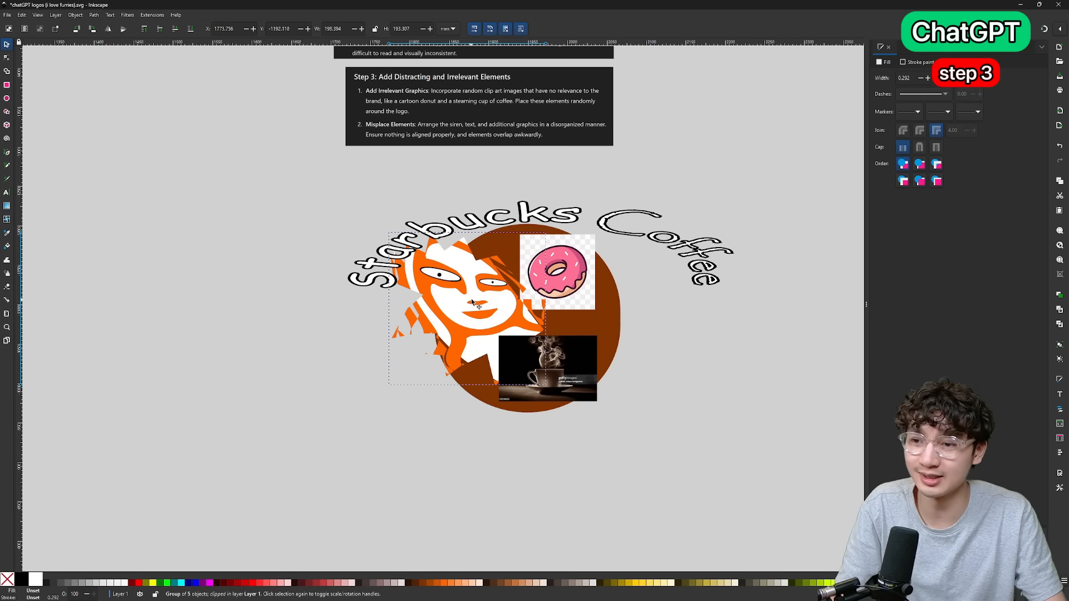
drag(492, 312, 491, 311)
click(607, 288)
drag(662, 243, 759, 221)
scroll(699, 304, down, 3)
scroll(738, 310, up, 2)
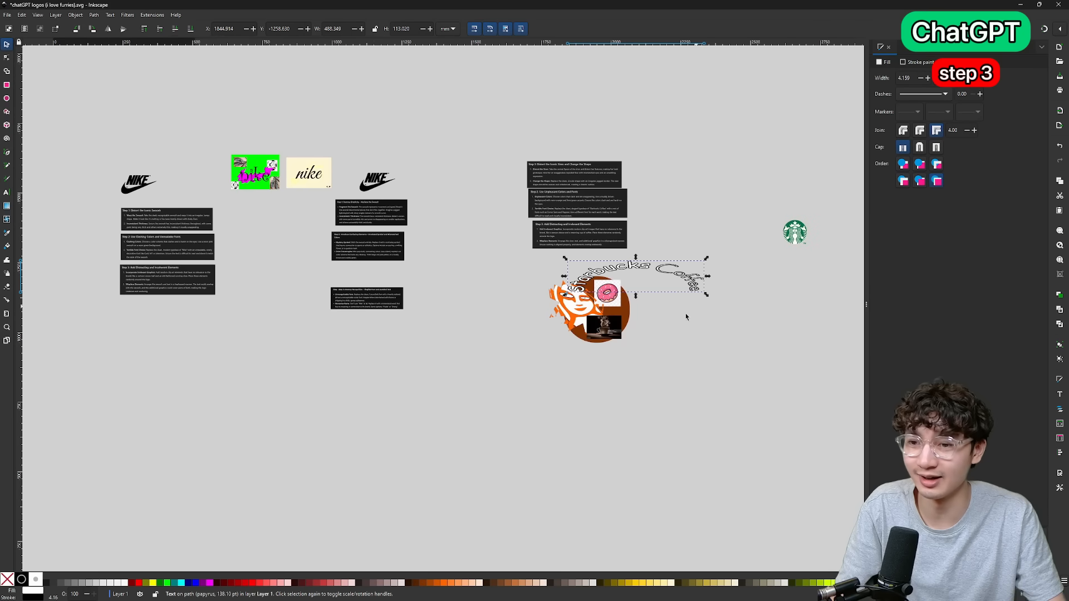
Move the donut under the end of "Coffee" and fill the brown circle's right half with the enlarged coffee photo.
mouse_move(560, 343)
mouse_down()
mouse_move(622, 299)
mouse_move(561, 340)
mouse_up()
drag(546, 268, 720, 272)
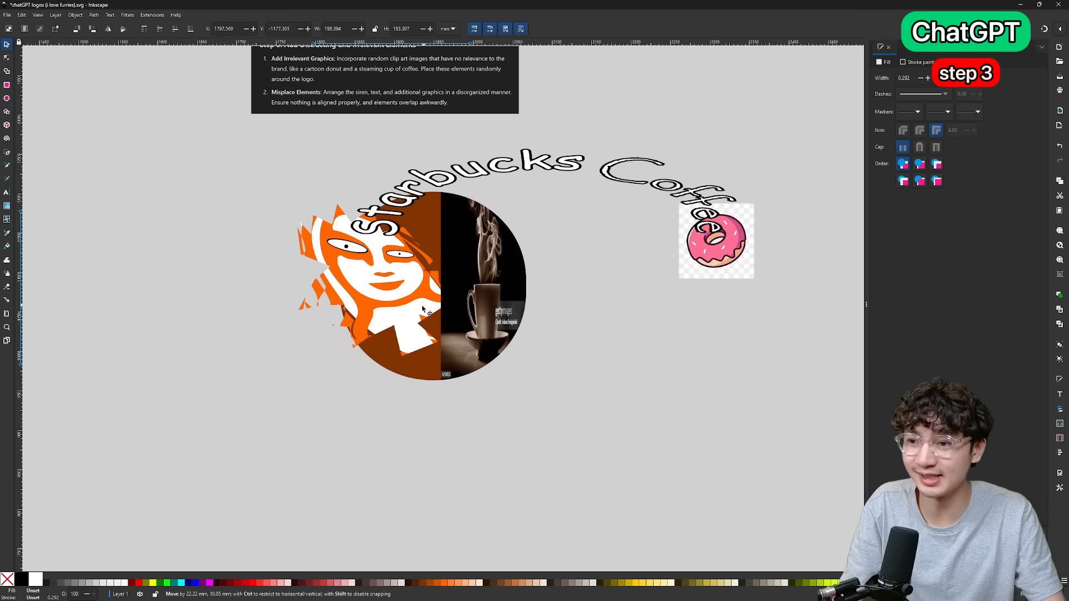
mouse_move(406, 300)
mouse_down()
mouse_move(422, 310)
mouse_move(409, 299)
mouse_up()
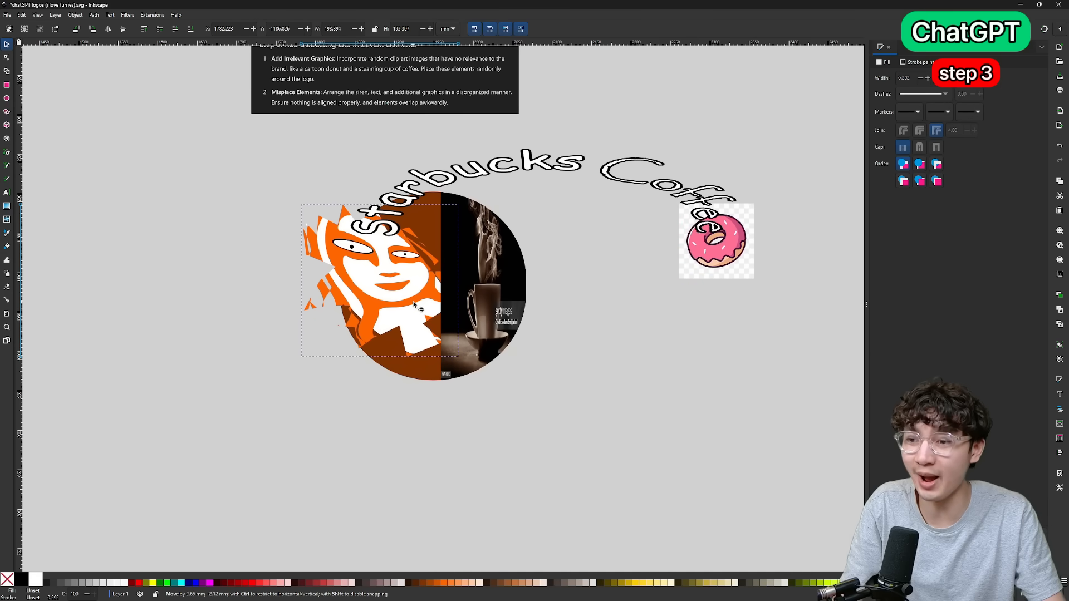
scroll(520, 306, up, 4)
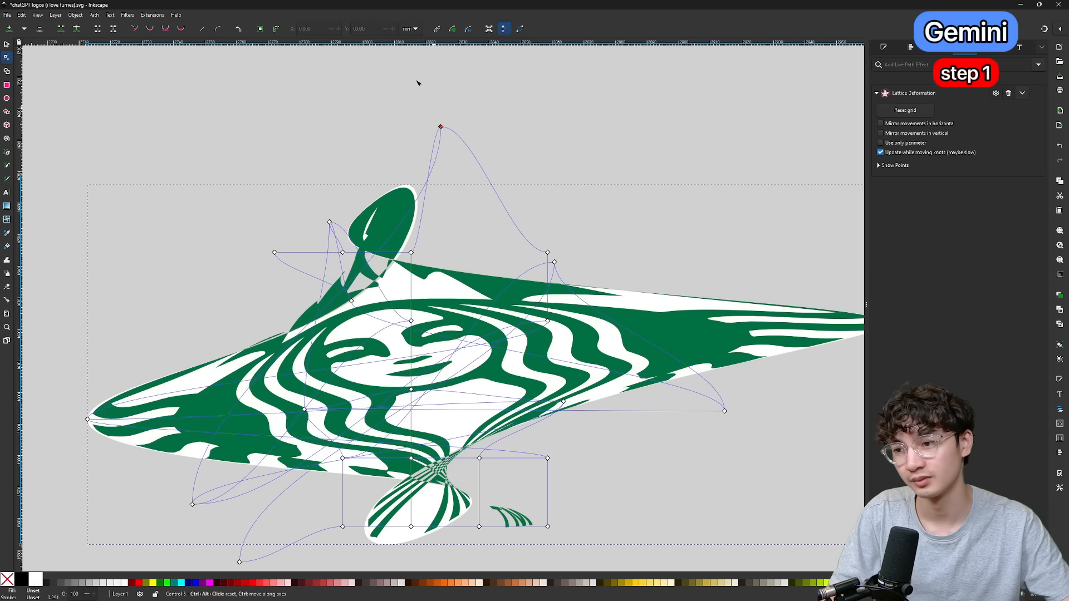
Contort the green siren with Lattice Deformation, pulling its grid nodes outward so the body stretches sideways and the face tilts.
drag(418, 83, 392, 58)
scroll(400, 228, down, 4)
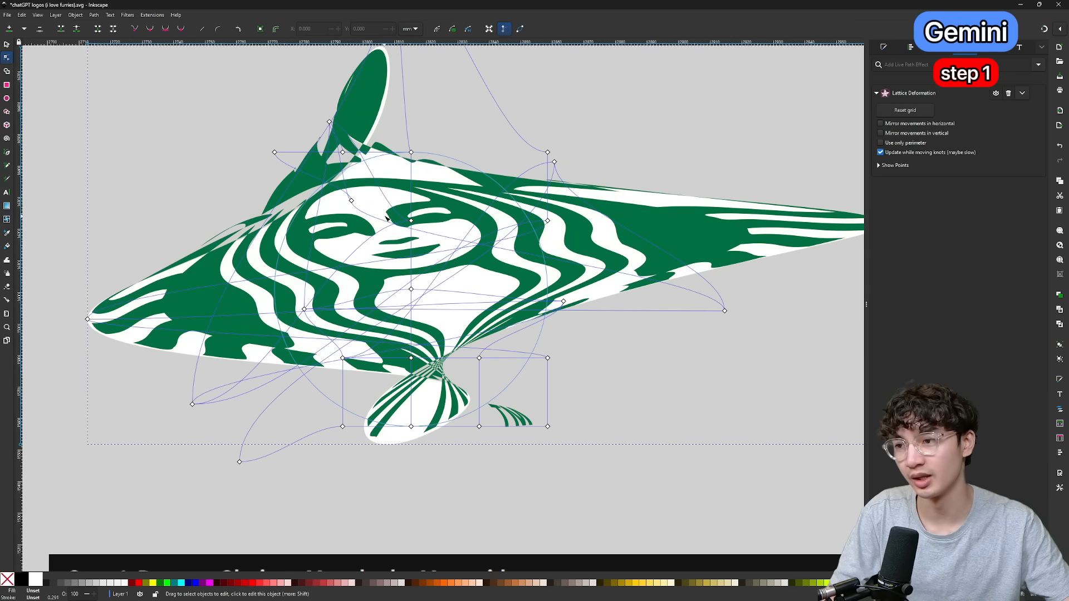
drag(553, 162, 502, 59)
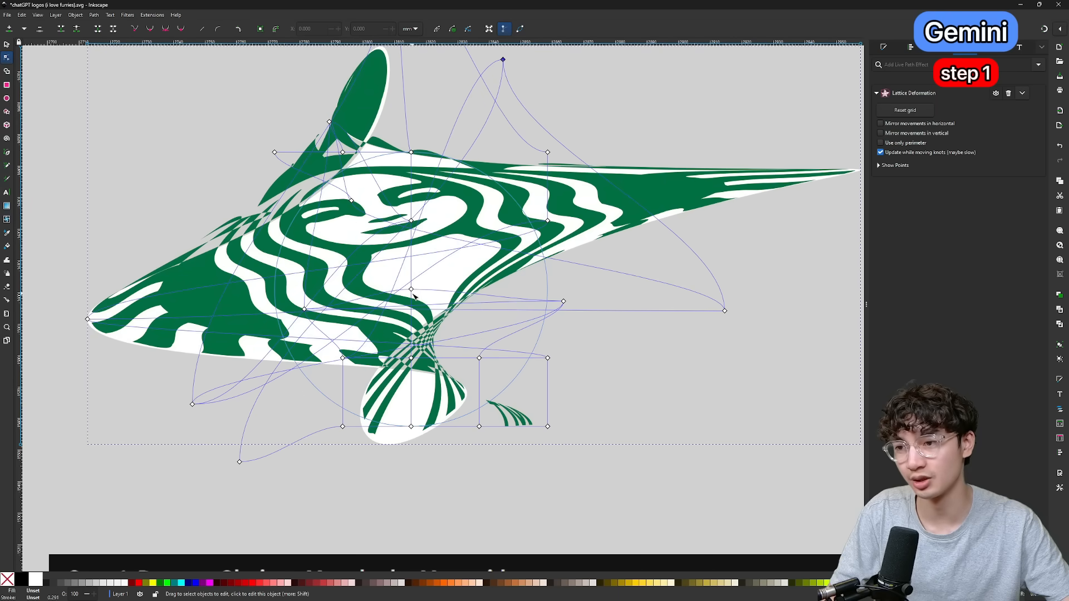
drag(470, 422, 370, 380)
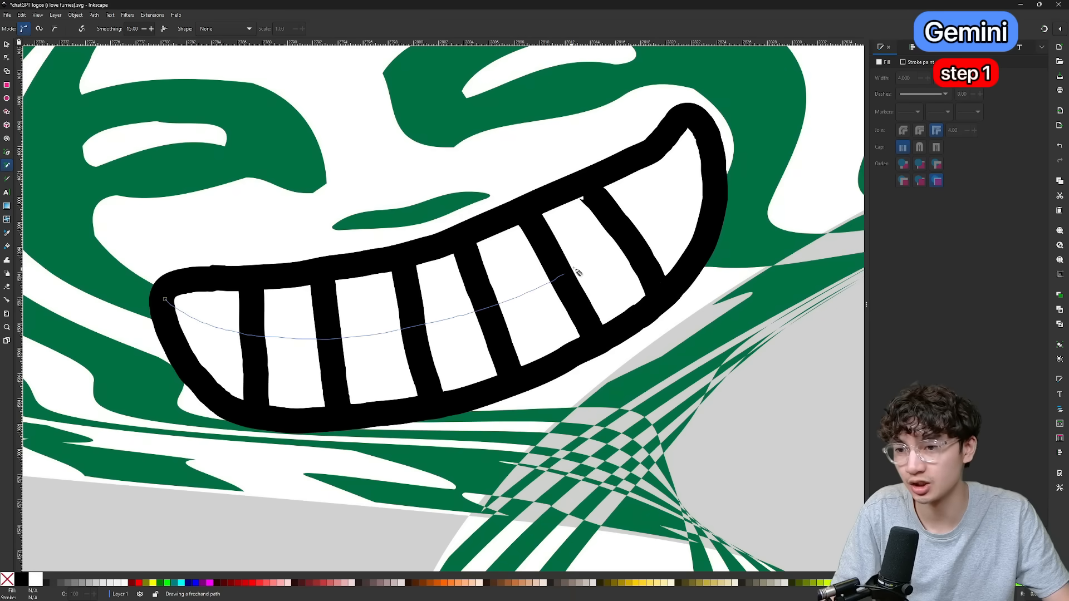
Draw a black freehand line from corner to corner through the siren's grin to split it into upper and lower teeth.
drag(691, 133, 693, 124)
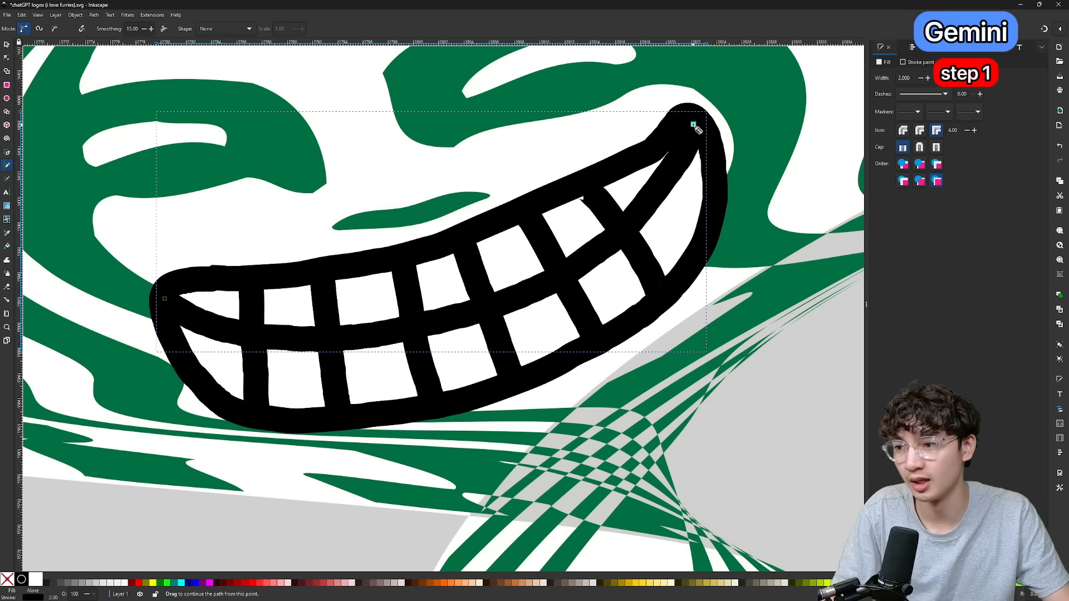
key(s)
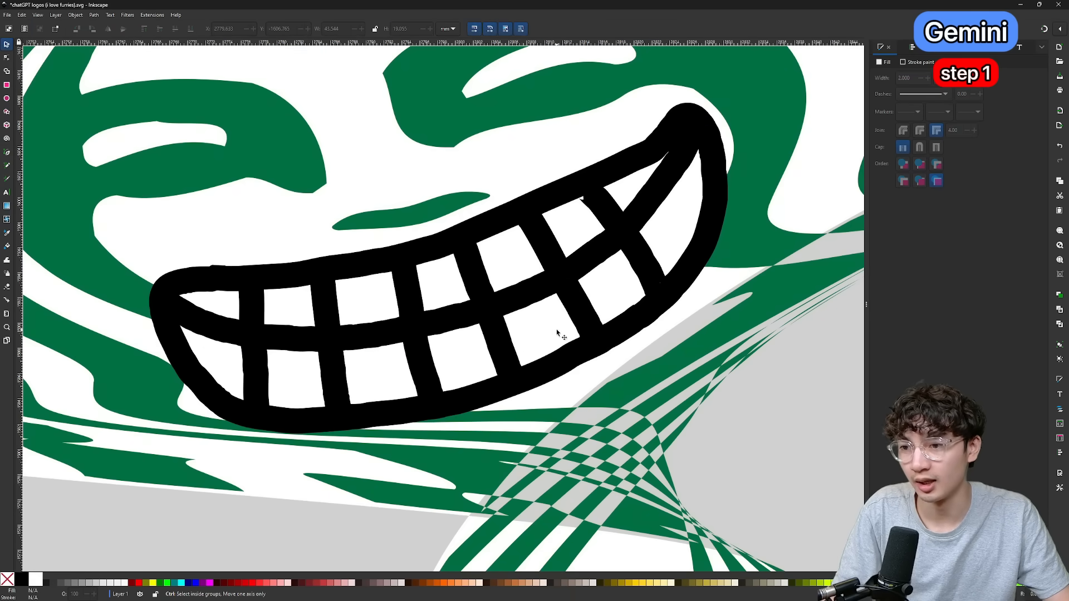
ctrl+scroll(553, 354, down, 2)
click(723, 459)
scroll(717, 449, down, 2)
drag(717, 449, 568, 449)
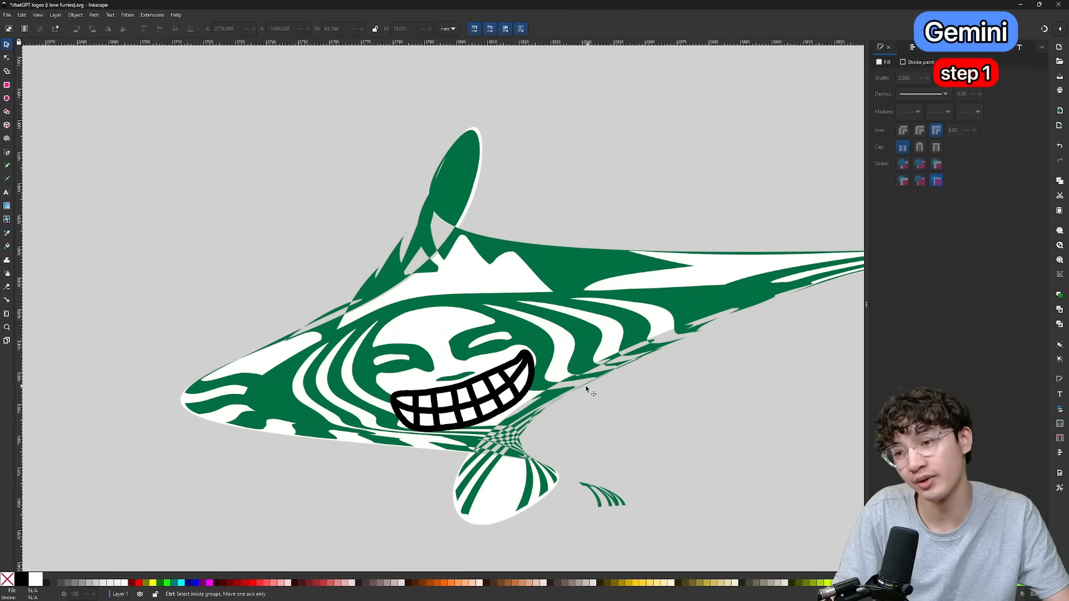
Add two white eye circles about 14 mm wide with black outlines over the siren's original eyes.
scroll(504, 373, up, 5)
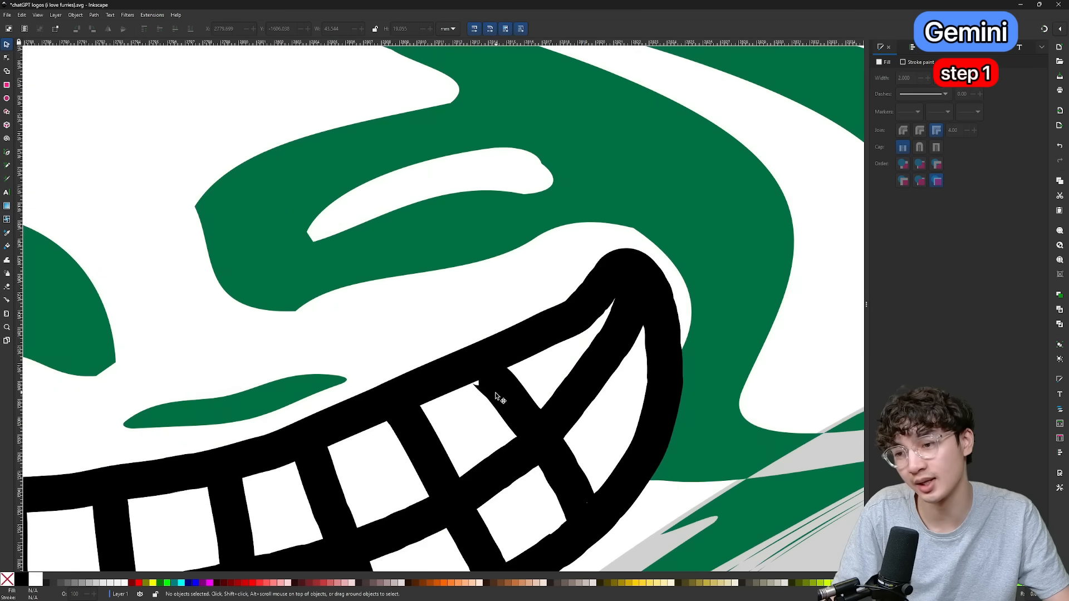
click(490, 391)
key(n)
mouse_move(392, 248)
mouse_down()
mouse_move(418, 260)
mouse_move(438, 302)
mouse_move(395, 292)
mouse_move(397, 262)
mouse_up()
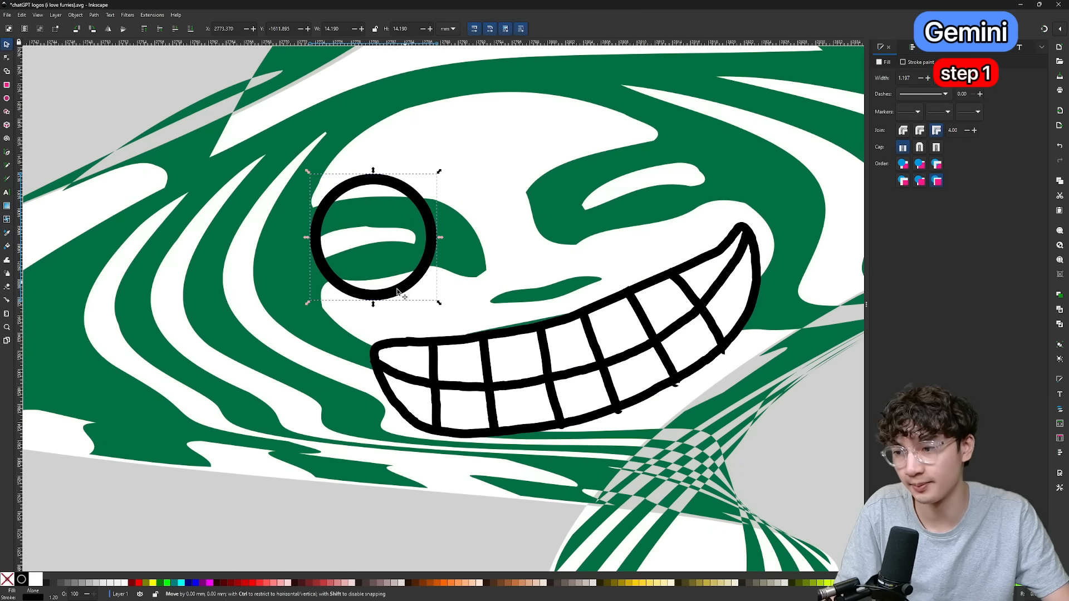
click(39, 580)
scroll(416, 259, down, 1)
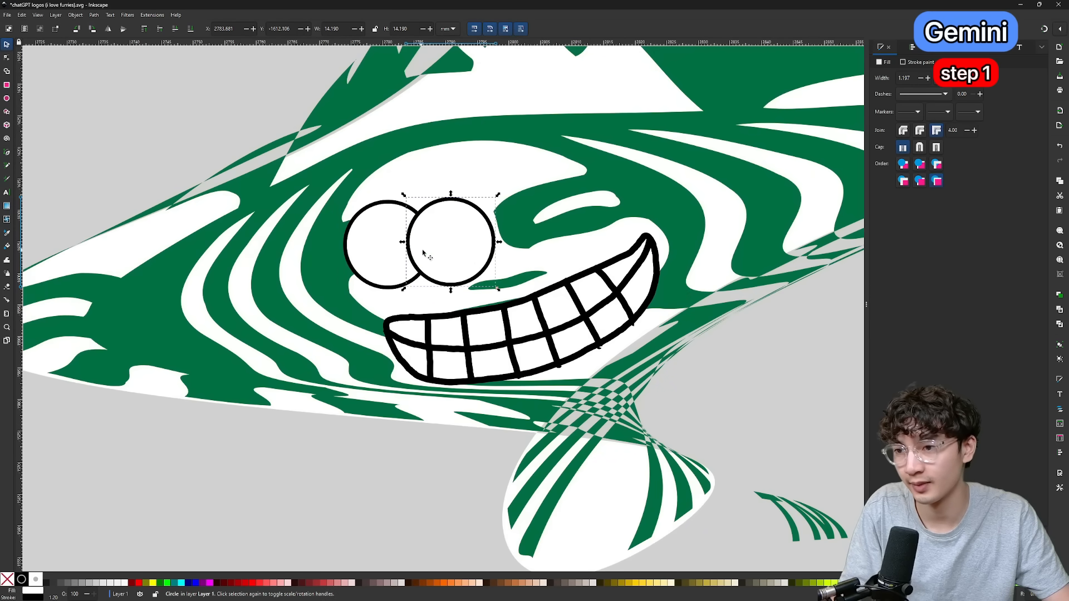
drag(423, 253, 535, 198)
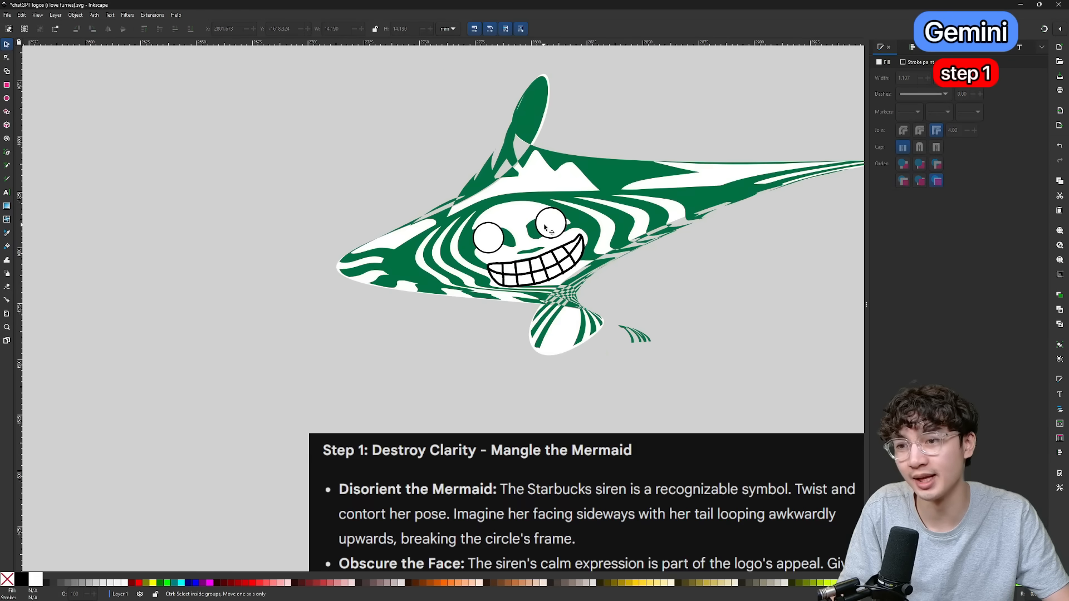
Place black pupils about 3 mm wide in both bulging eyes so they look outward in opposite directions.
scroll(516, 233, up, 4)
scroll(532, 279, down, 2)
scroll(538, 271, up, 3)
drag(410, 270, 375, 262)
scroll(612, 339, up, 4)
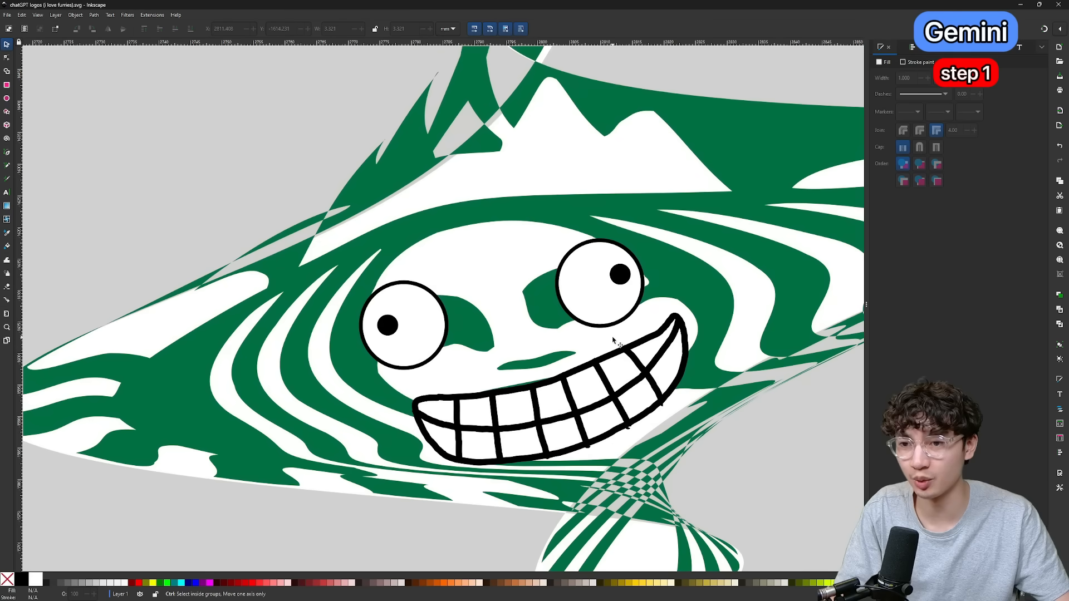
Draw jagged red freehand veins with a 0.2 stroke around the pupils in both eyes.
scroll(613, 339, down, 4)
scroll(615, 343, up, 5)
scroll(628, 363, down, 3)
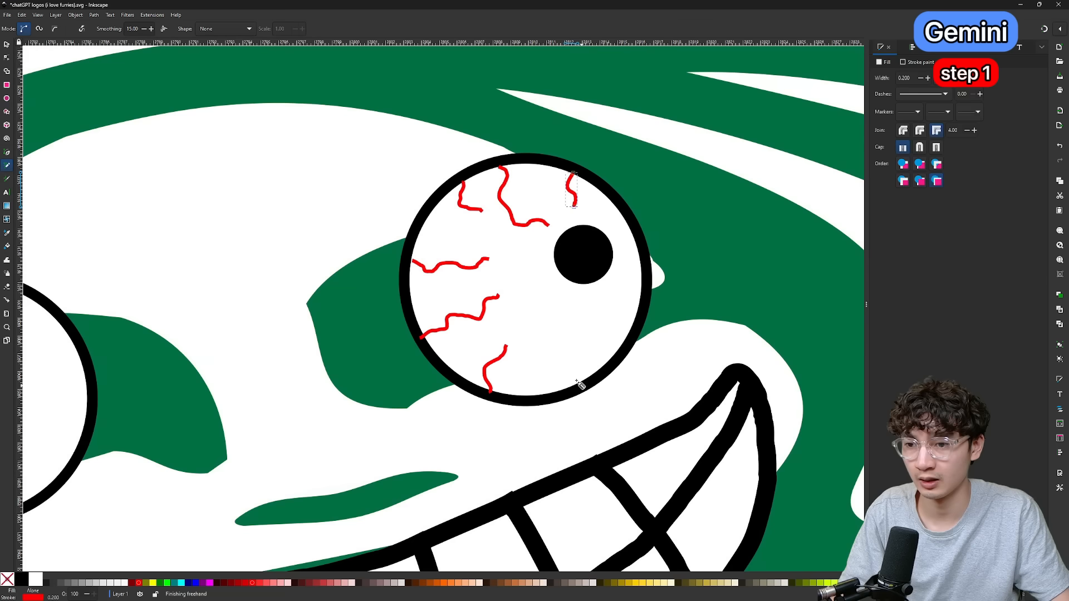
drag(579, 383, 583, 315)
drag(539, 343, 542, 289)
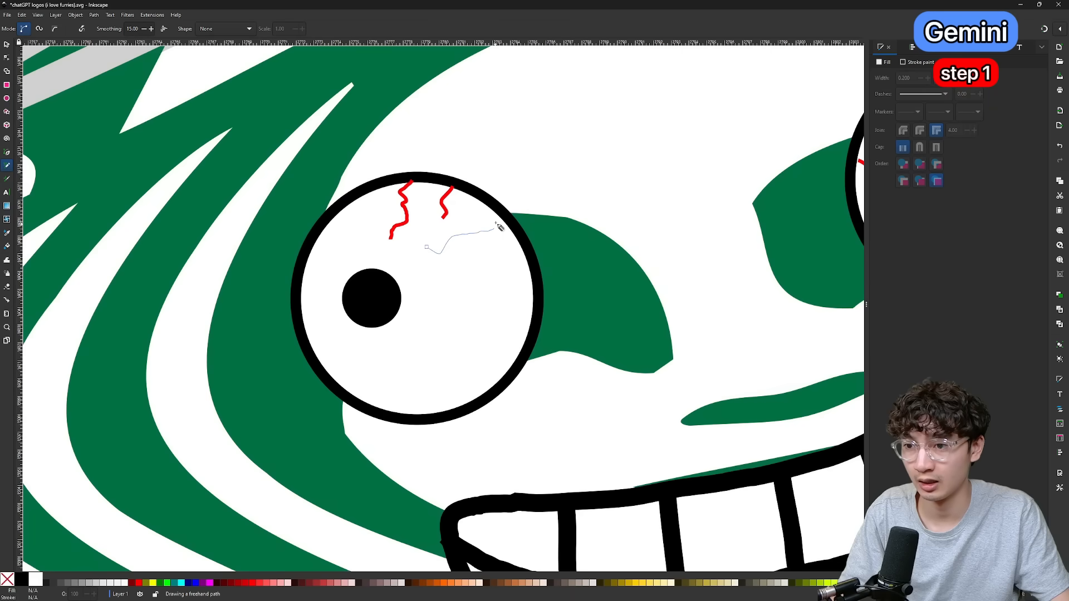
drag(500, 227, 504, 218)
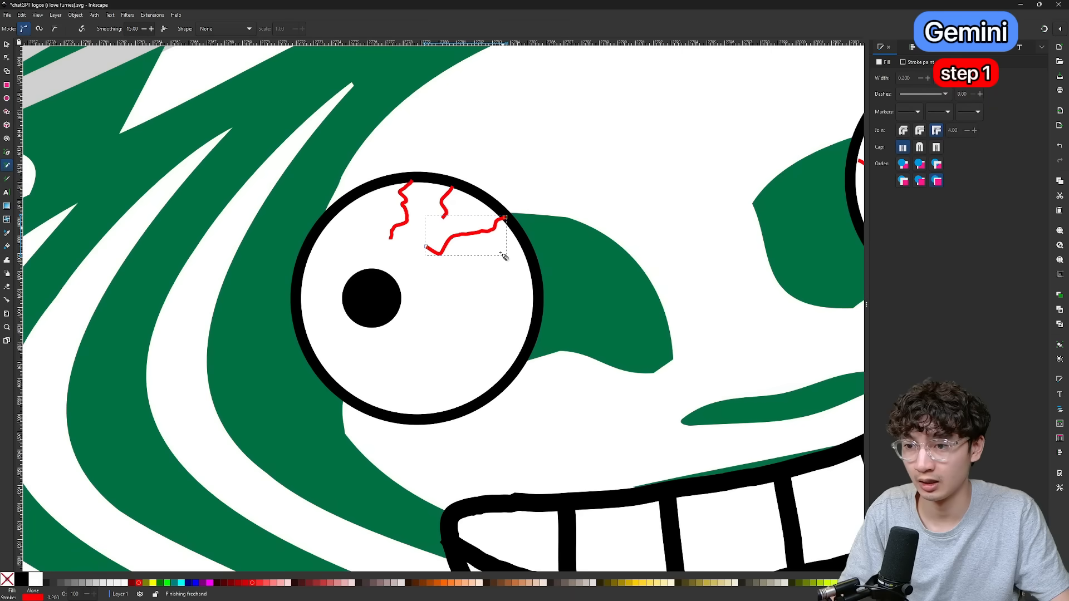
drag(534, 273, 488, 275)
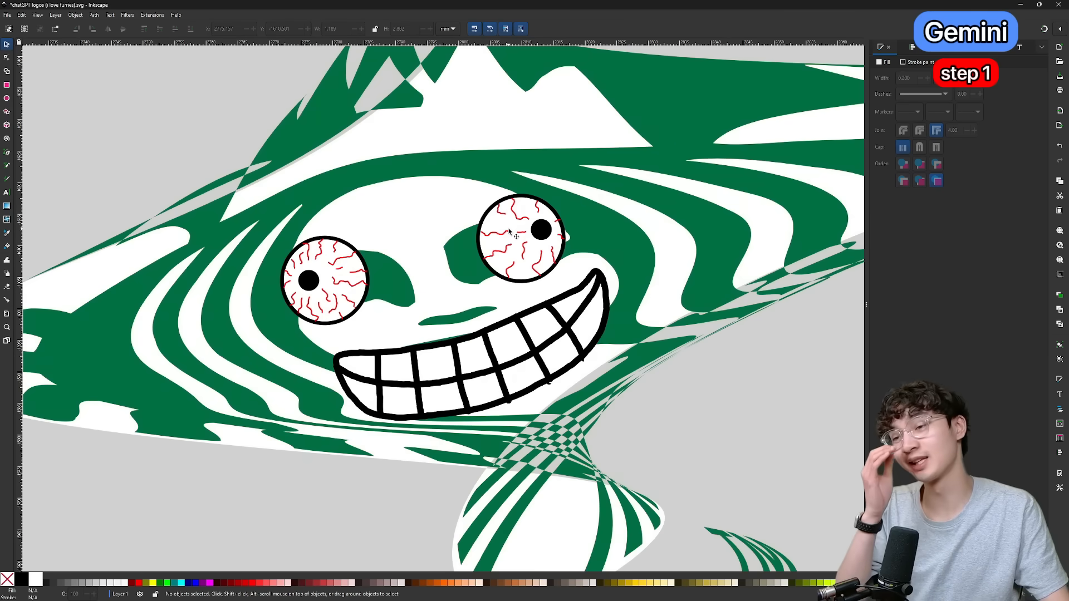
Read Gemini's Step 2 instructions on clashing colors and replacing the siren with an unrelated symbol.
key(5)
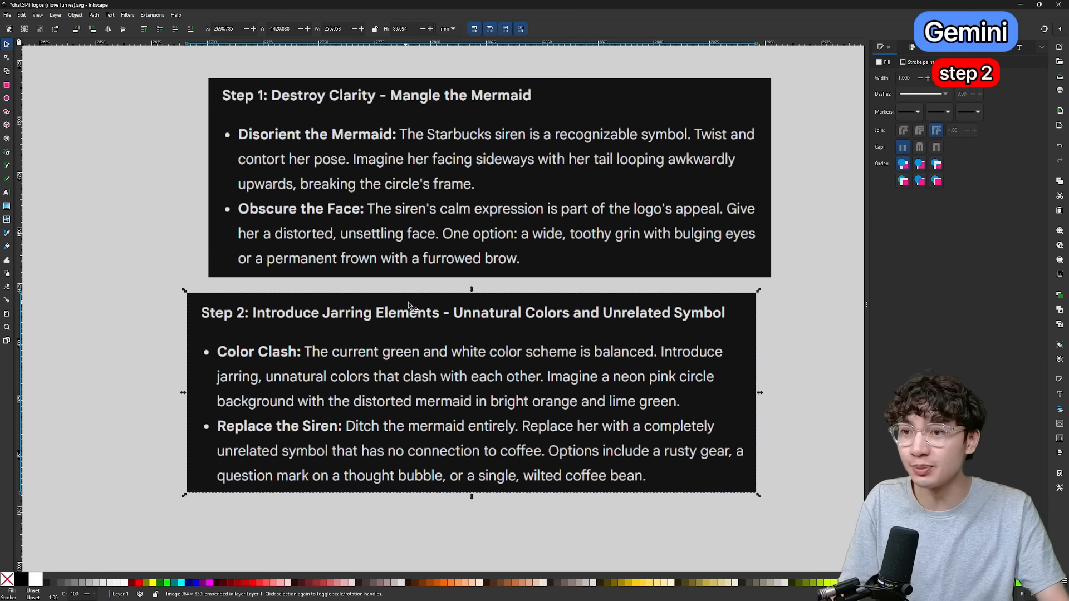
key(5)
scroll(431, 299, up, 6)
scroll(564, 256, down, 10)
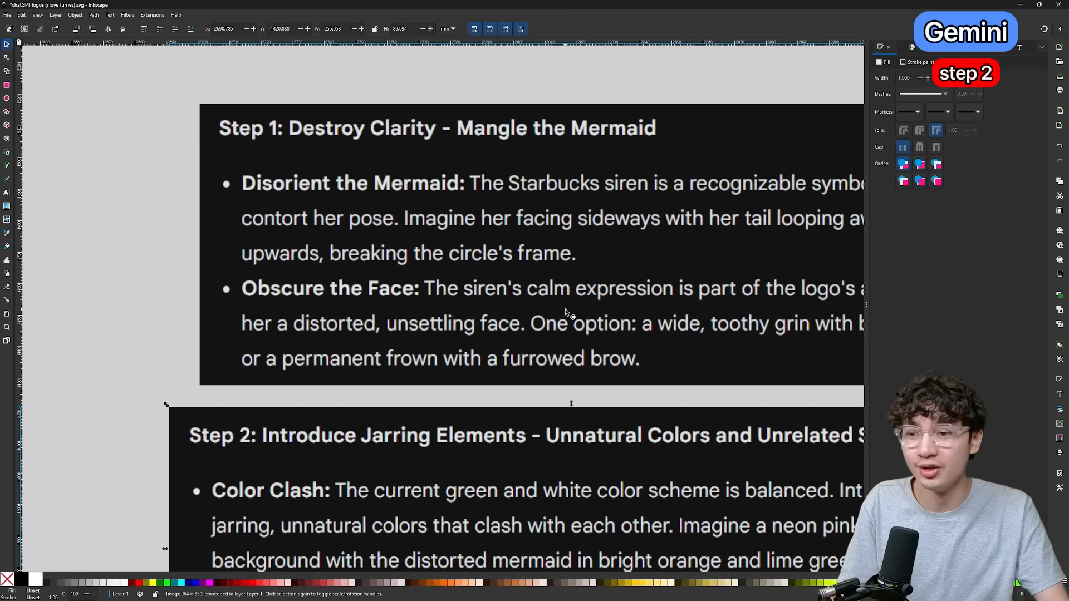
scroll(559, 313, down, 5)
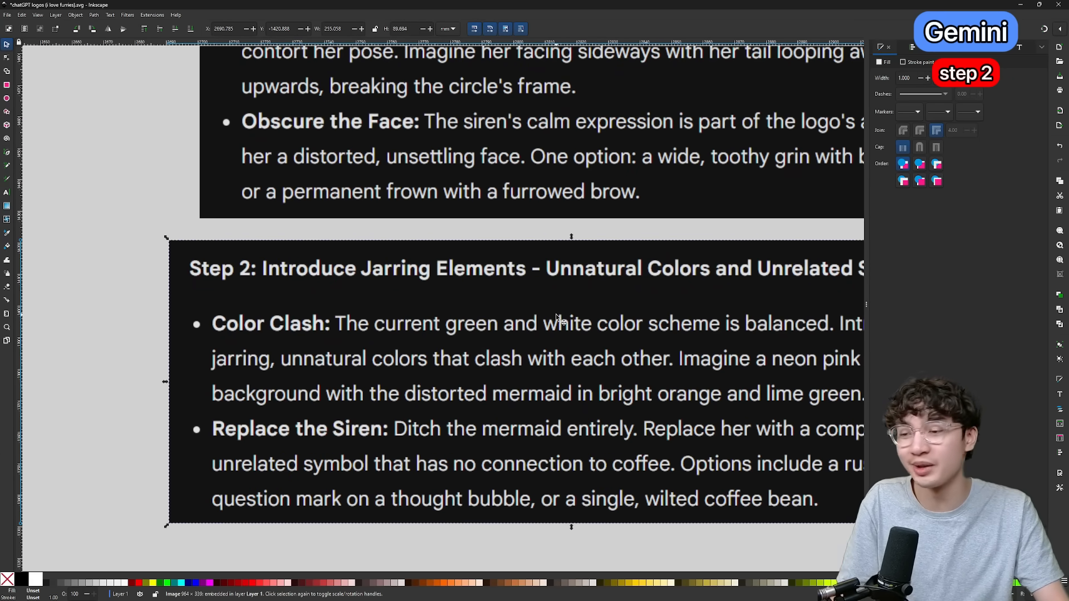
scroll(555, 314, down, 3)
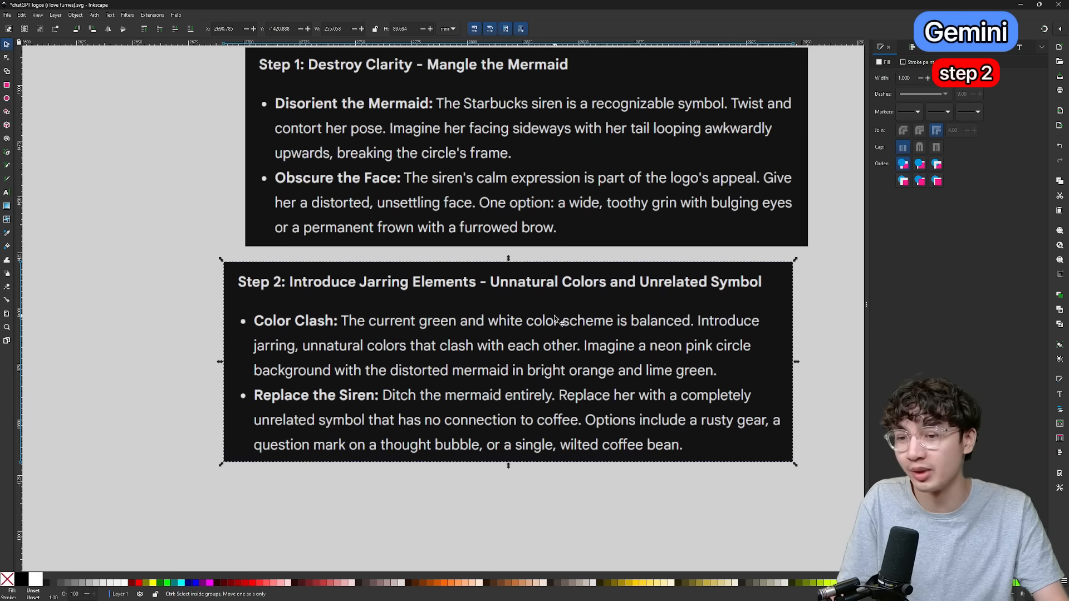
scroll(551, 318, down, 3)
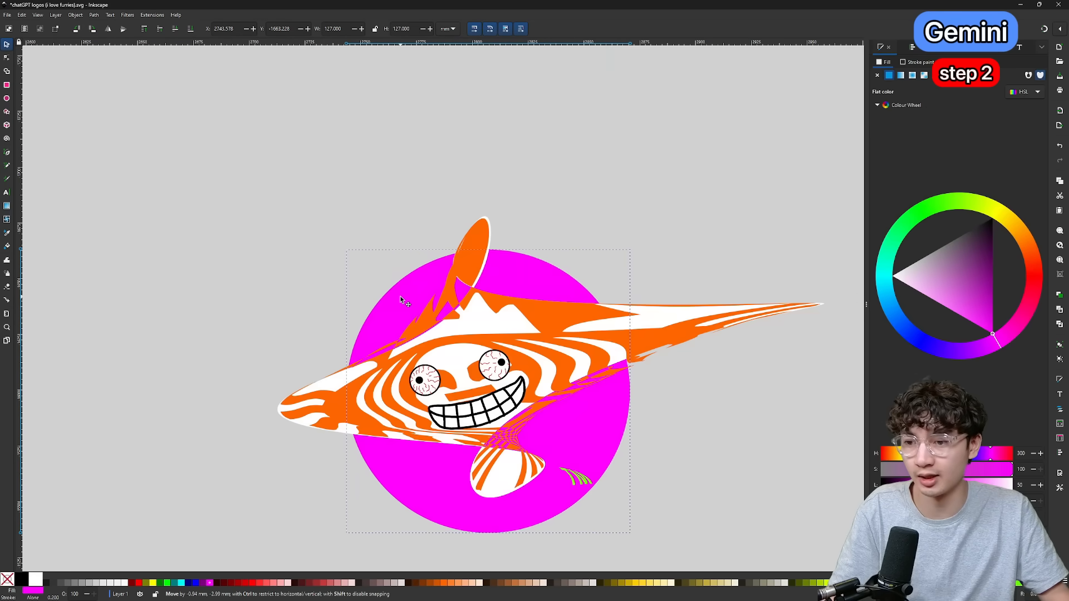
Place a magenta circle about 112 mm wide behind the orange siren and clip the siren to its outline.
drag(401, 299, 399, 290)
drag(345, 248, 362, 265)
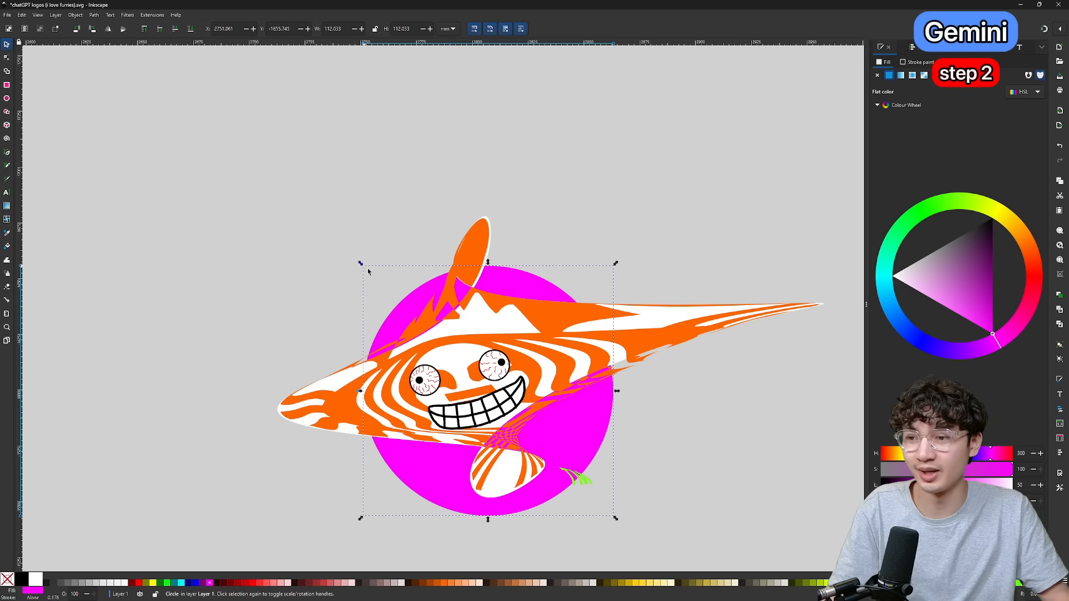
drag(400, 313, 413, 322)
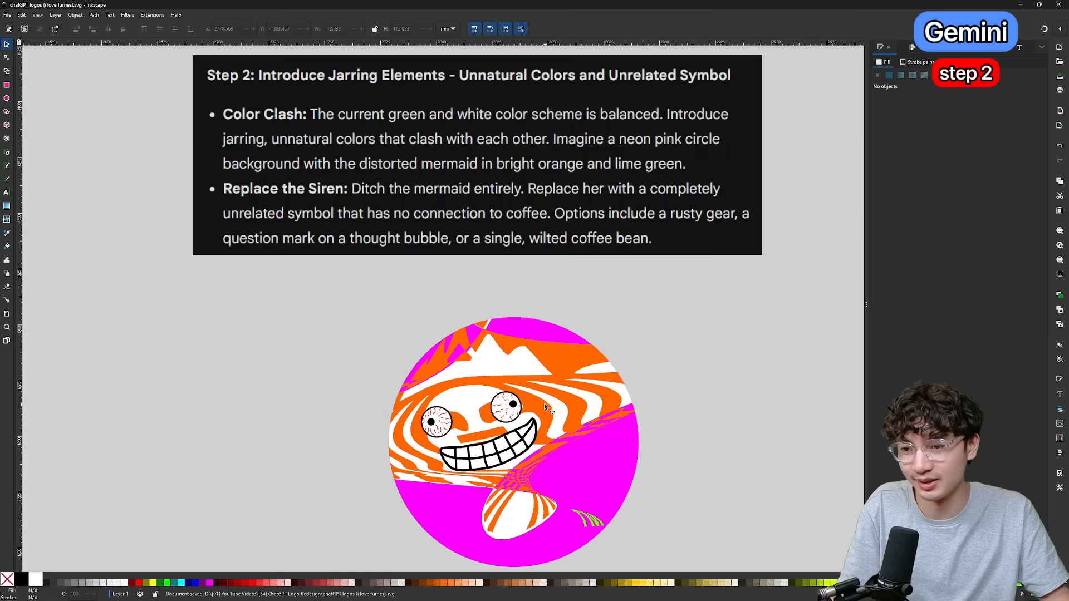
scroll(543, 403, up, 2)
scroll(530, 399, down, 2)
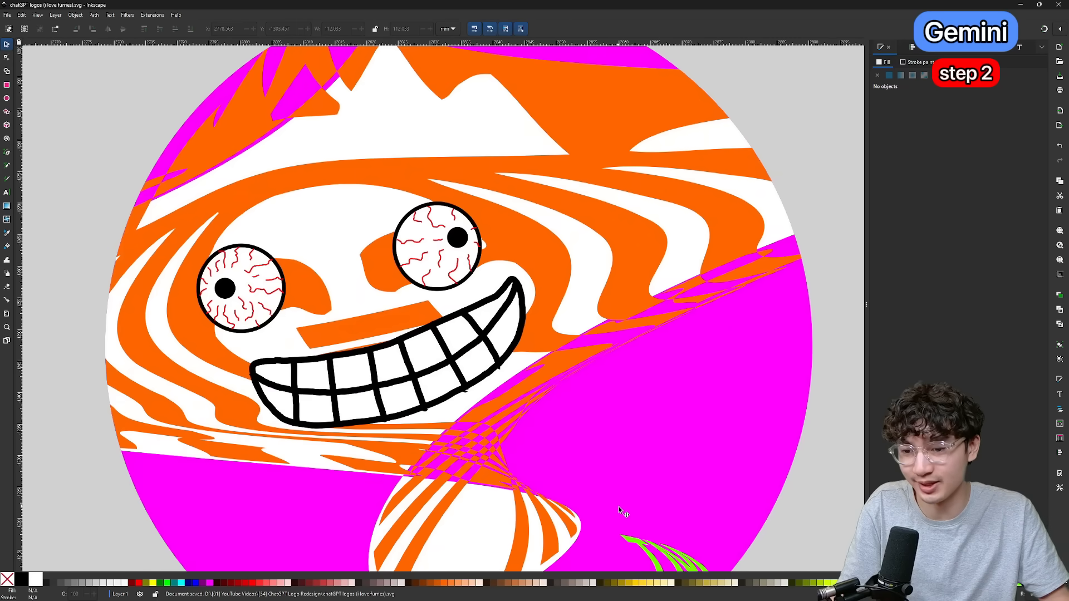
Add "Sleepy Time Teapot" in white, black-outlined script lettering across the lower part of the magenta circle.
scroll(615, 508, down, 1)
scroll(624, 494, down, 1)
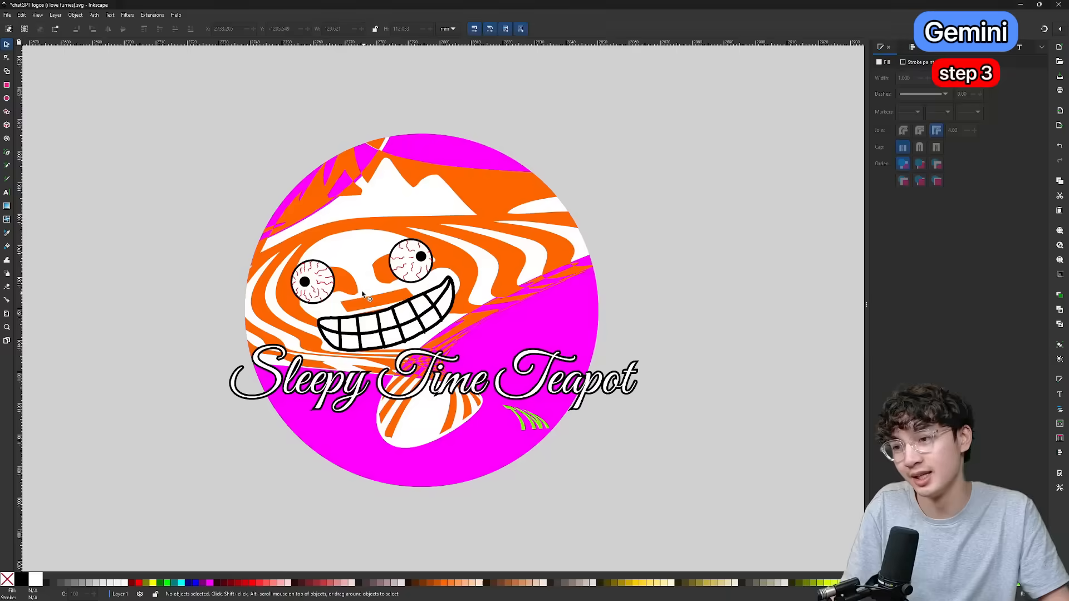
scroll(383, 285, up, 5)
scroll(383, 286, left, 3)
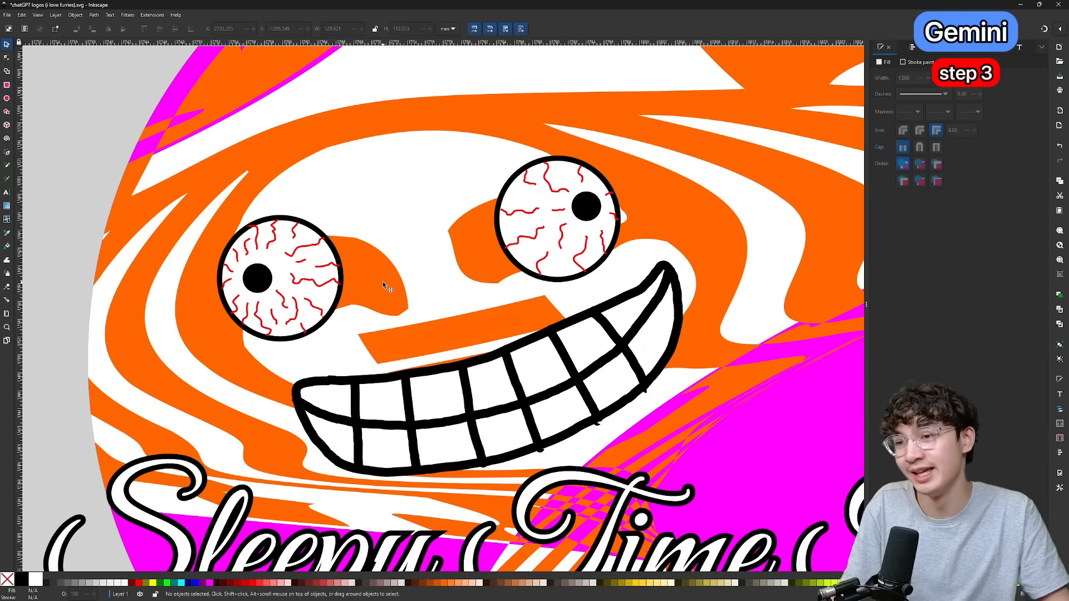
scroll(527, 258, down, 2)
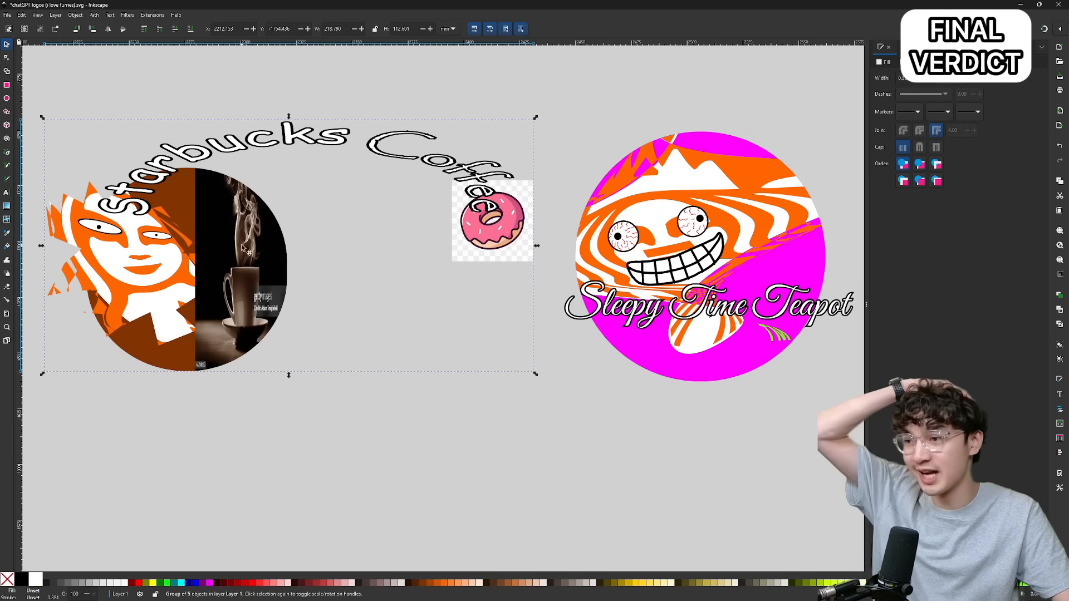
Place the ChatGPT and Gemini Starbucks redesigns side by side and compare them.
mouse_move(190, 253)
mouse_down()
mouse_move(178, 273)
mouse_move(190, 269)
mouse_up()
click(668, 429)
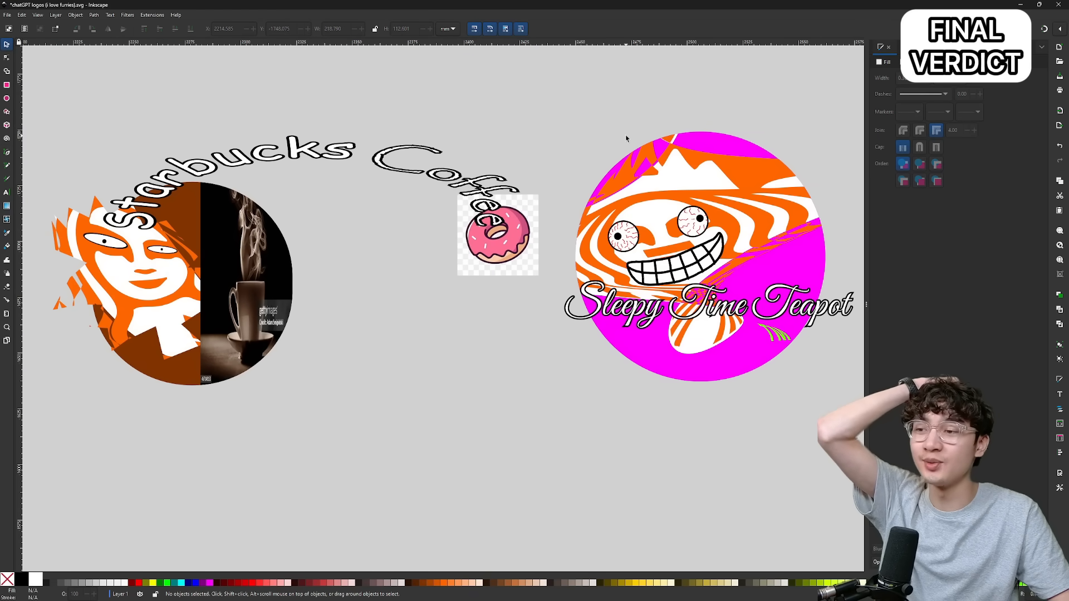
drag(634, 161, 622, 180)
mouse_move(138, 241)
mouse_down()
mouse_move(110, 225)
mouse_move(138, 228)
mouse_up()
drag(175, 187, 165, 182)
drag(667, 241, 721, 207)
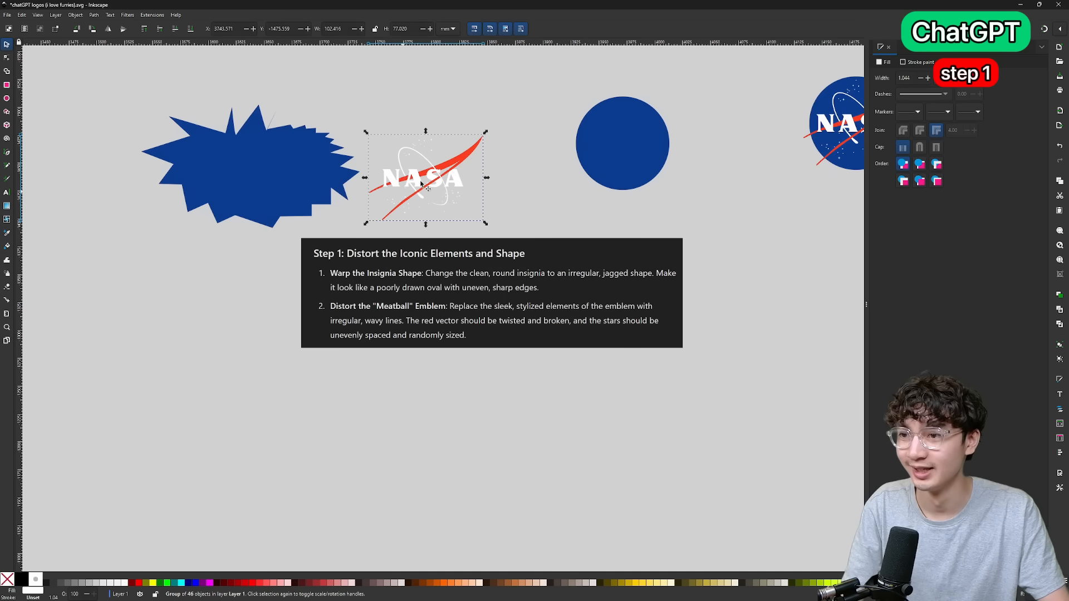
Place the NASA lettering, orbit and stars on the jagged blue shape and twist the red vector with a Lattice Deformation.
drag(419, 178, 268, 177)
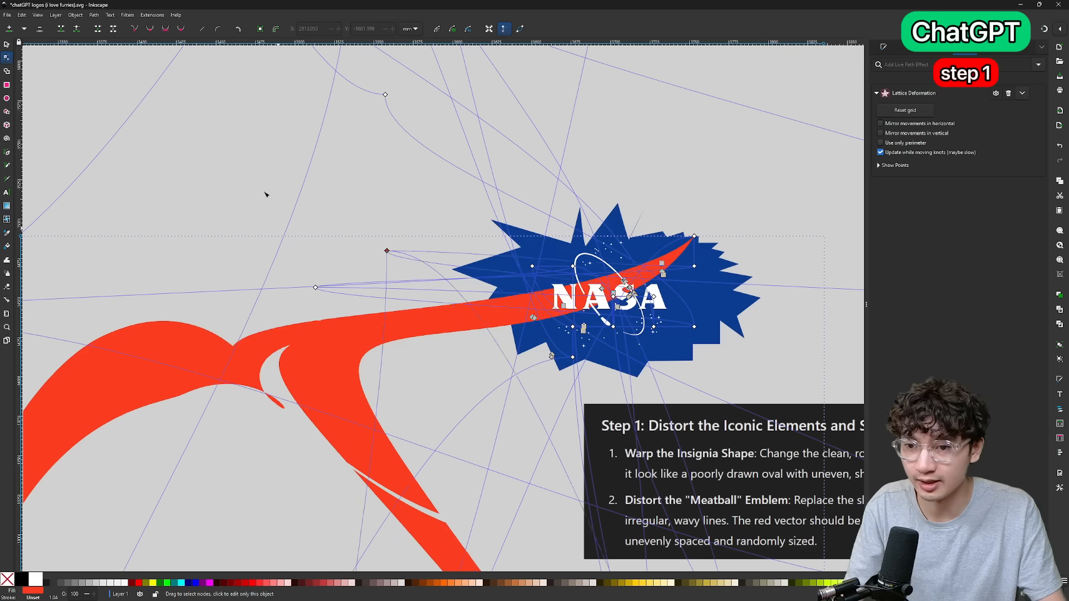
drag(265, 191, 95, 148)
scroll(446, 306, up, 3)
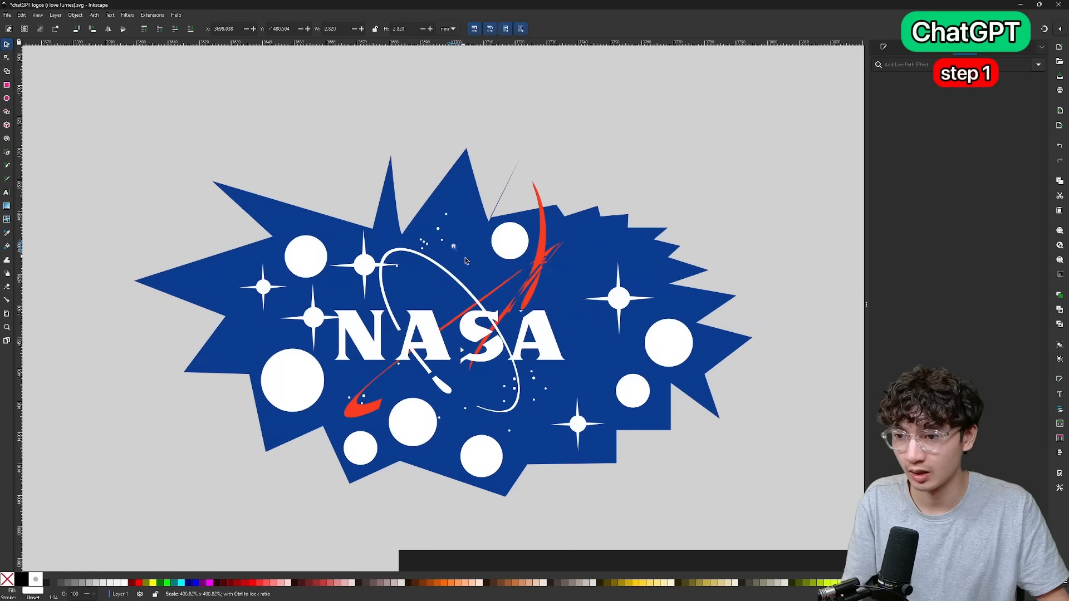
Scatter white circles of varying sizes, one about 11.6 mm wide, unevenly across the jagged blue NASA emblem as stars.
click(455, 250)
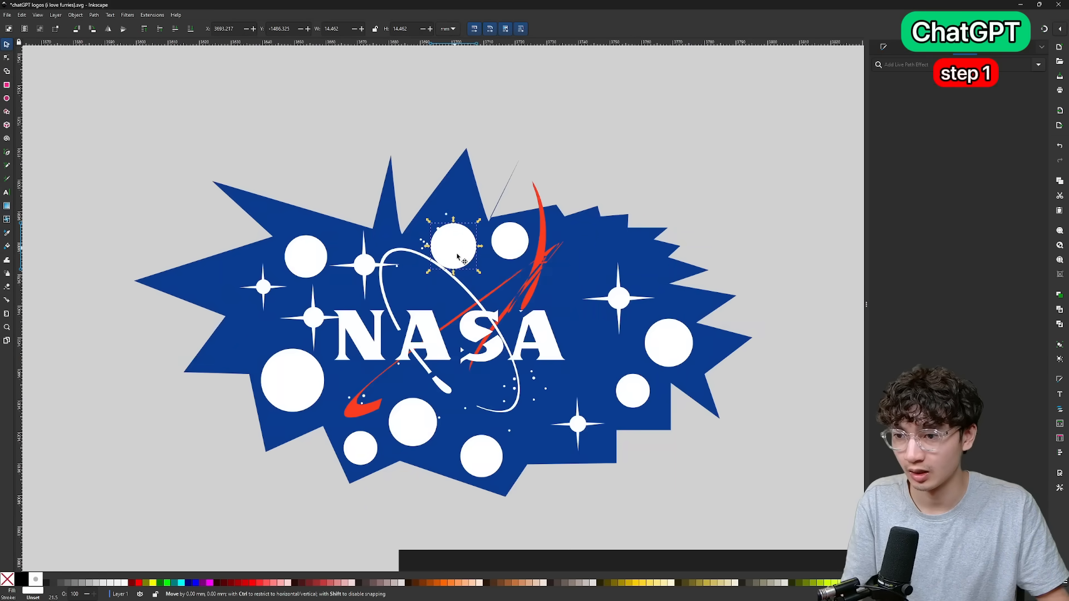
drag(455, 250, 457, 282)
click(442, 240)
drag(446, 244, 479, 266)
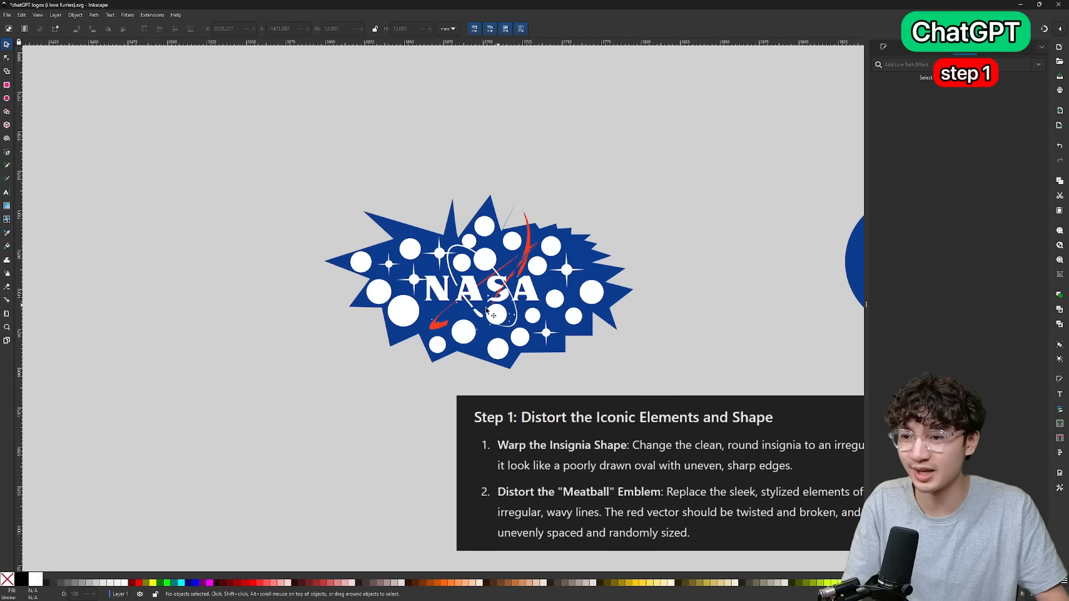
scroll(440, 320, up, 2)
click(422, 328)
key(Delete)
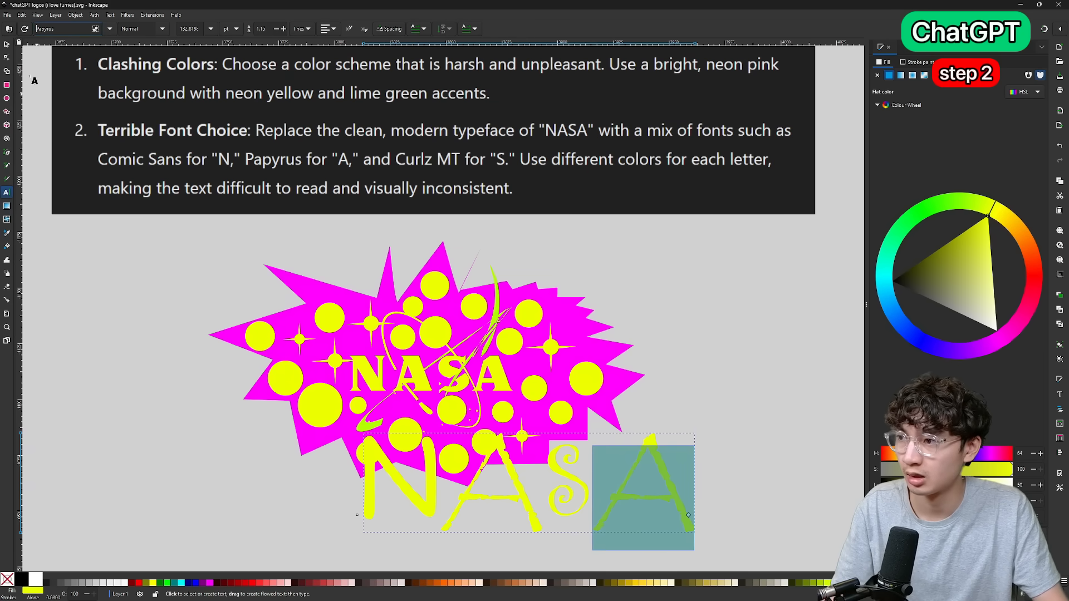
Replace the magenta emblem's NASA lettering with the mixed-font letters, coloured blue, orange, white and green.
click(7, 45)
drag(655, 490, 569, 425)
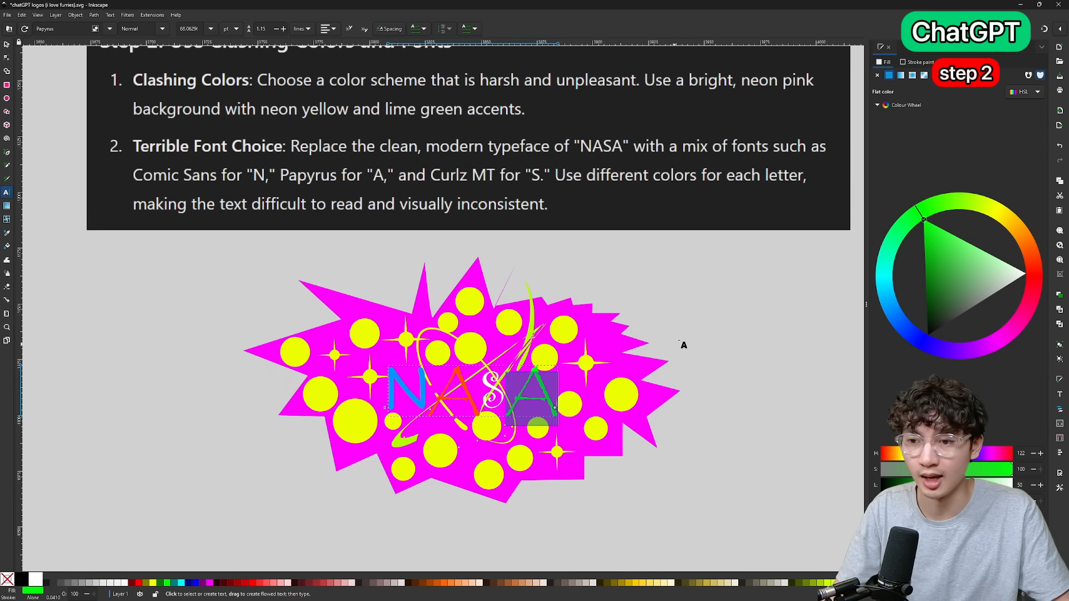
click(710, 315)
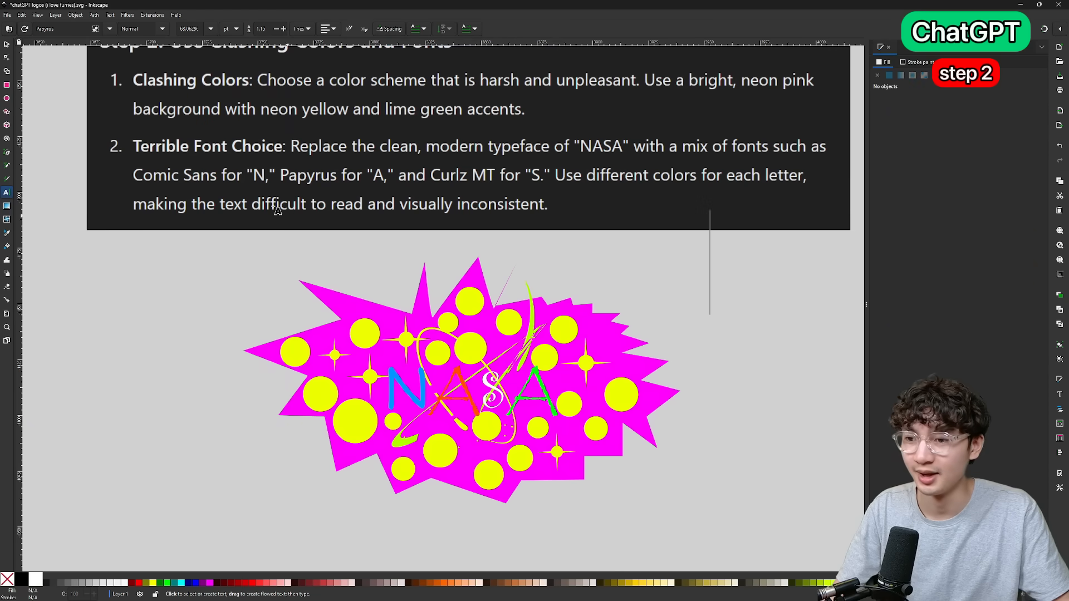
click(7, 45)
scroll(750, 338, down, 1)
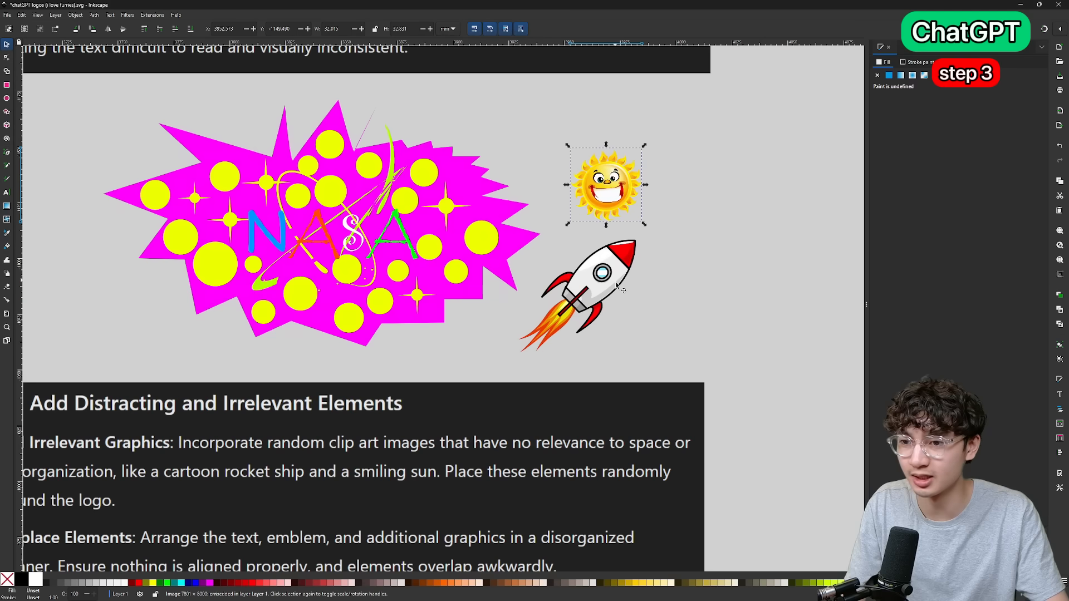
Overlap the magenta NASA logo awkwardly with the cartoon rocket and the smiling sun clip art.
drag(624, 311, 309, 203)
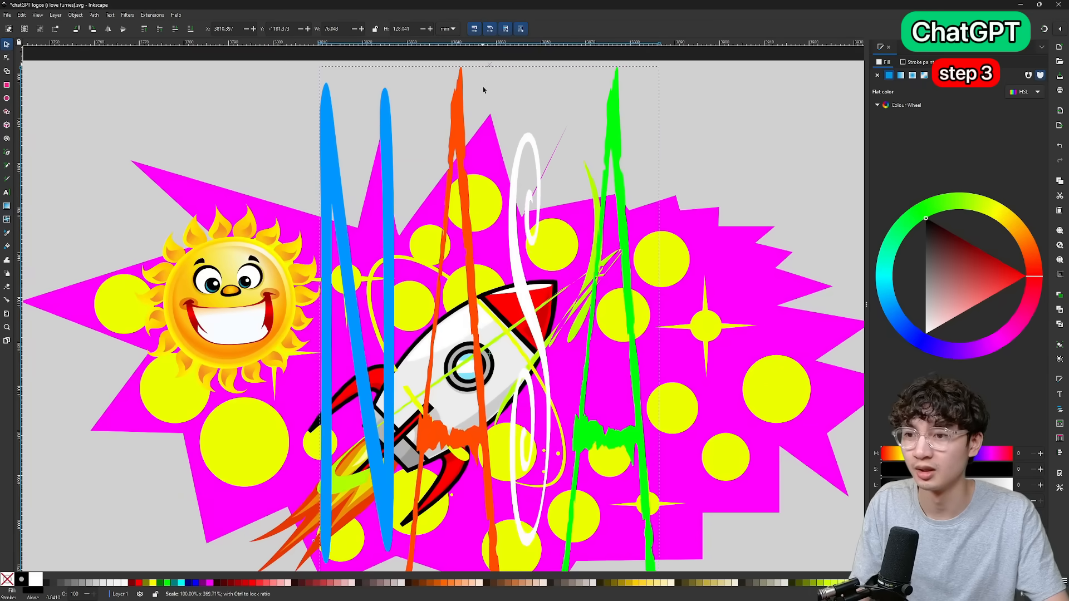
drag(484, 88, 488, 159)
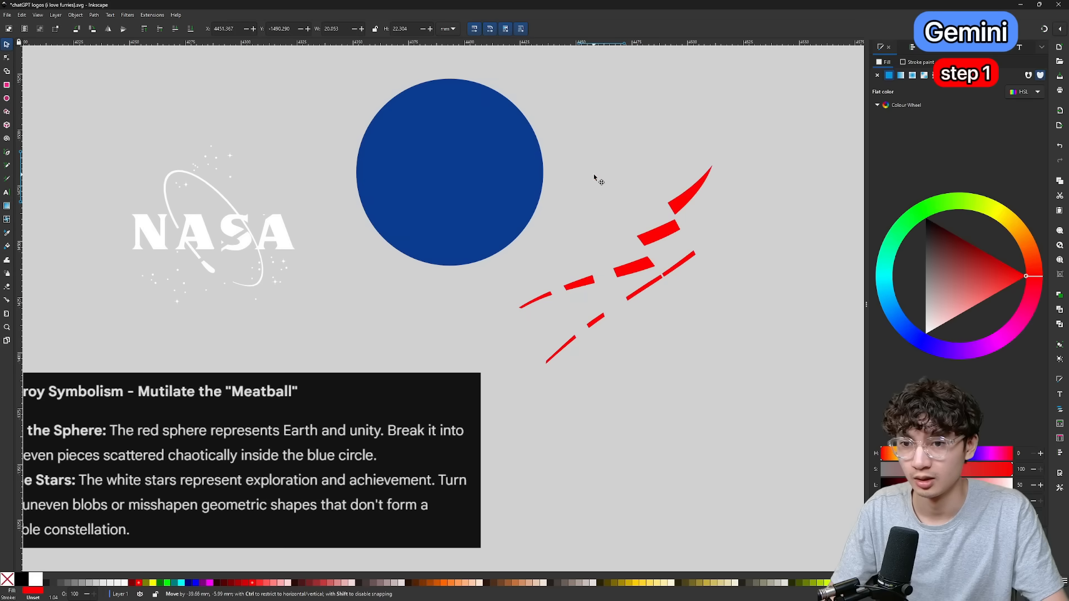
Scatter uneven red fragments and misshapen white blobs chaotically inside the blue circle of Gemini's NASA redesign.
click(597, 179)
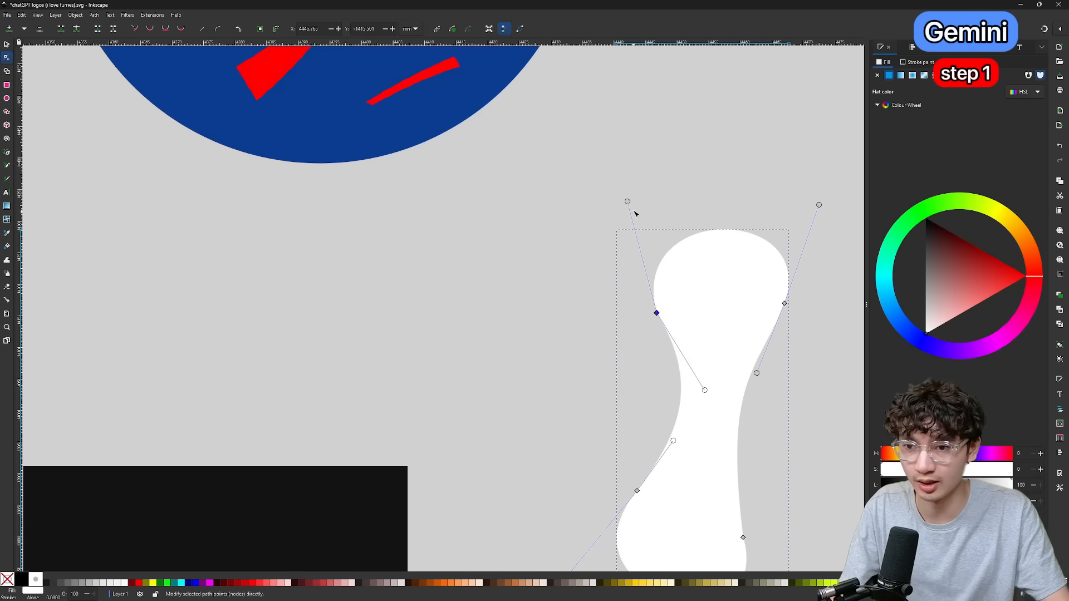
drag(625, 201, 612, 217)
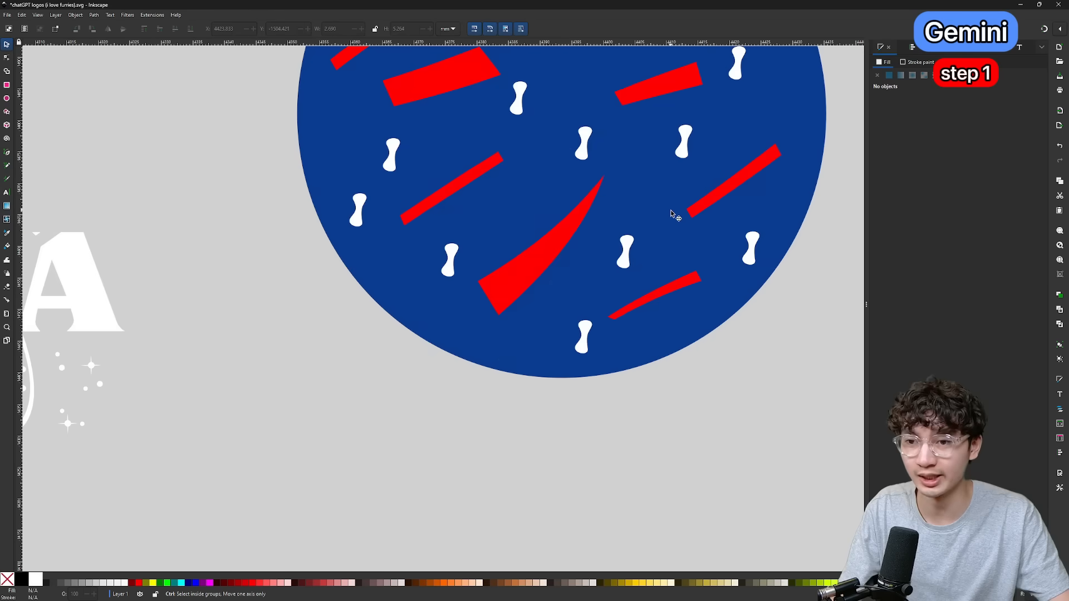
scroll(646, 249, up, 4)
scroll(649, 249, down, 4)
scroll(650, 249, down, 3)
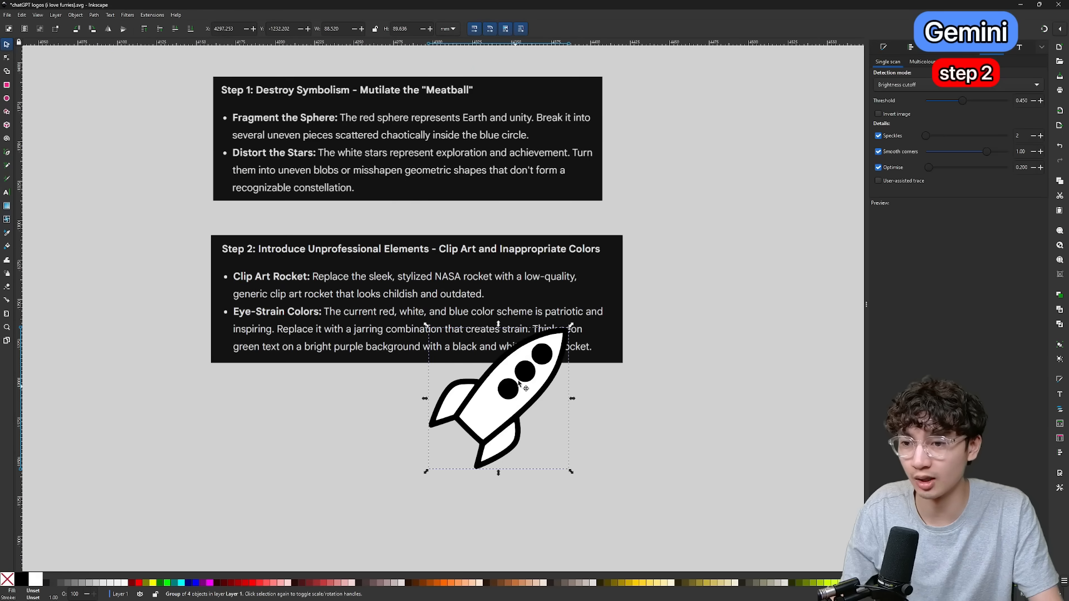
Place the black-and-white clip art rocket in the circle, with a bright purple background and neon green NASA lettering.
mouse_move(519, 323)
mouse_down()
mouse_move(638, 323)
mouse_move(671, 167)
mouse_up()
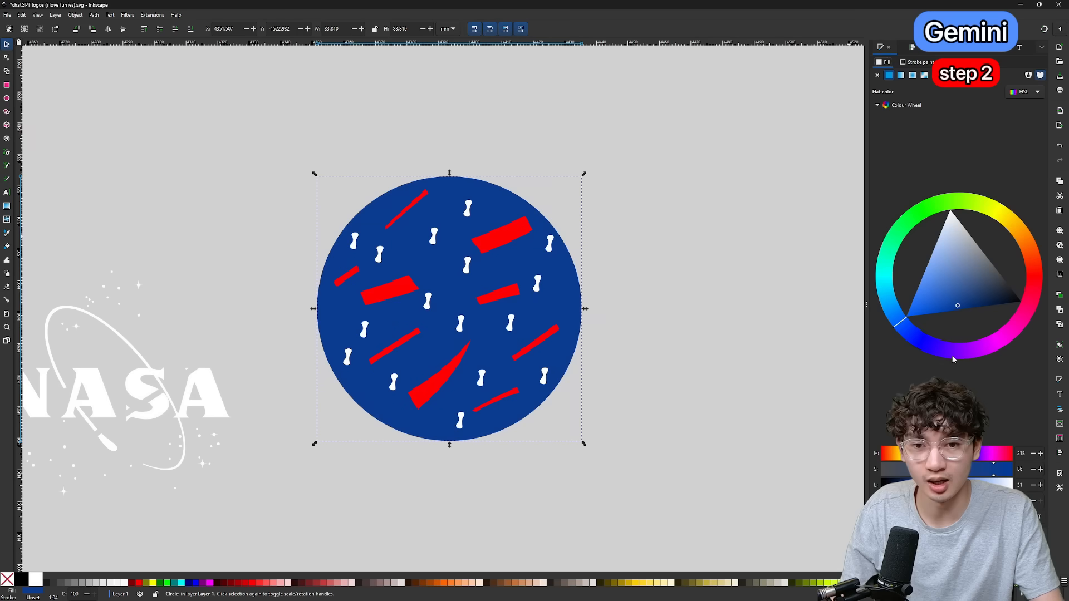
click(961, 324)
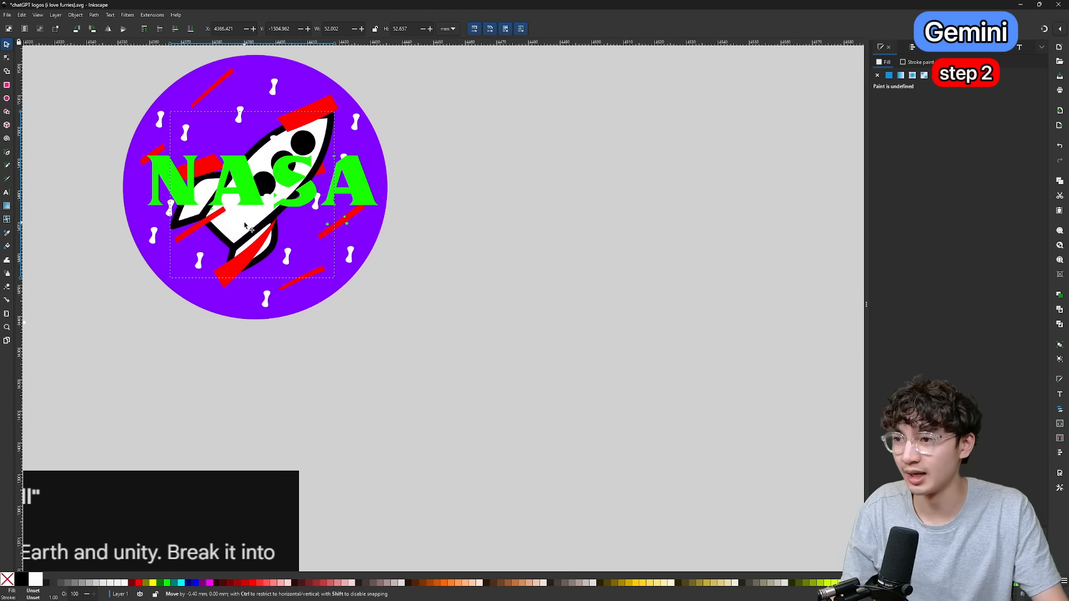
key(Escape)
scroll(356, 212, down, 2)
Move the whole purple rocket logo below Gemini's Step 2 instructions.
drag(539, 306, 177, 64)
drag(303, 222, 479, 382)
scroll(488, 204, down, 3)
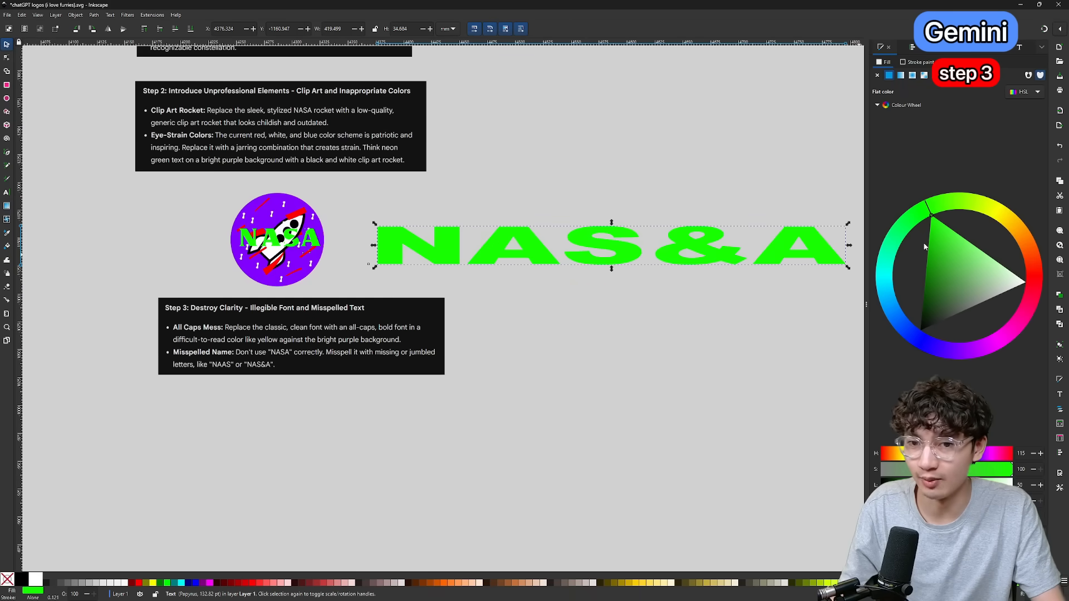
Replace the green NASA lettering with wide, bold "NAS&A" text in bright yellow, scaled to span the purple circle.
drag(1040, 267, 995, 219)
click(154, 584)
drag(707, 246, 387, 187)
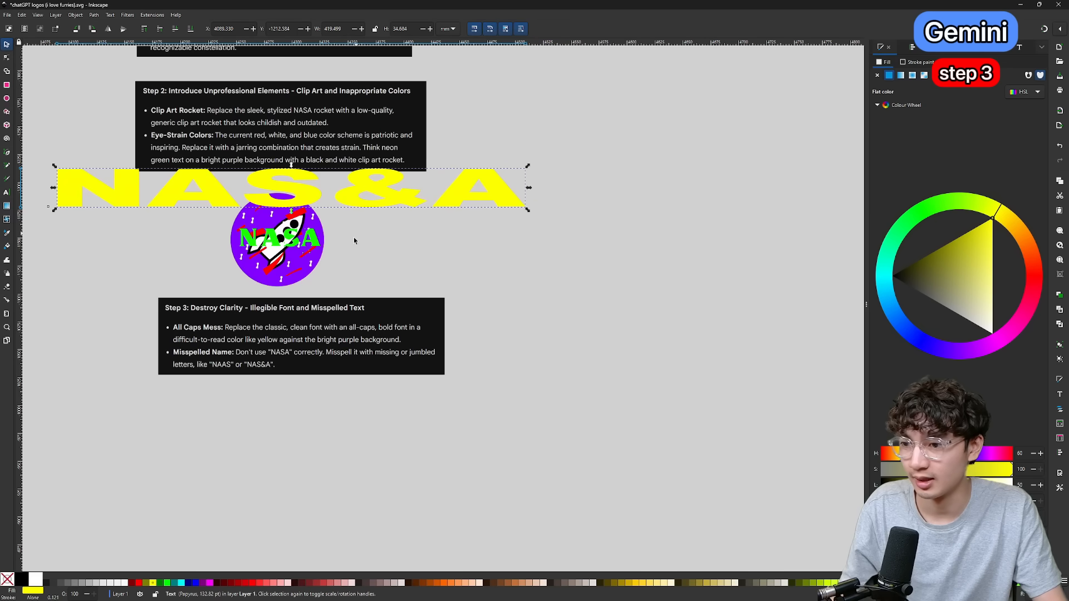
scroll(332, 255, up, 1)
scroll(331, 250, left, 3)
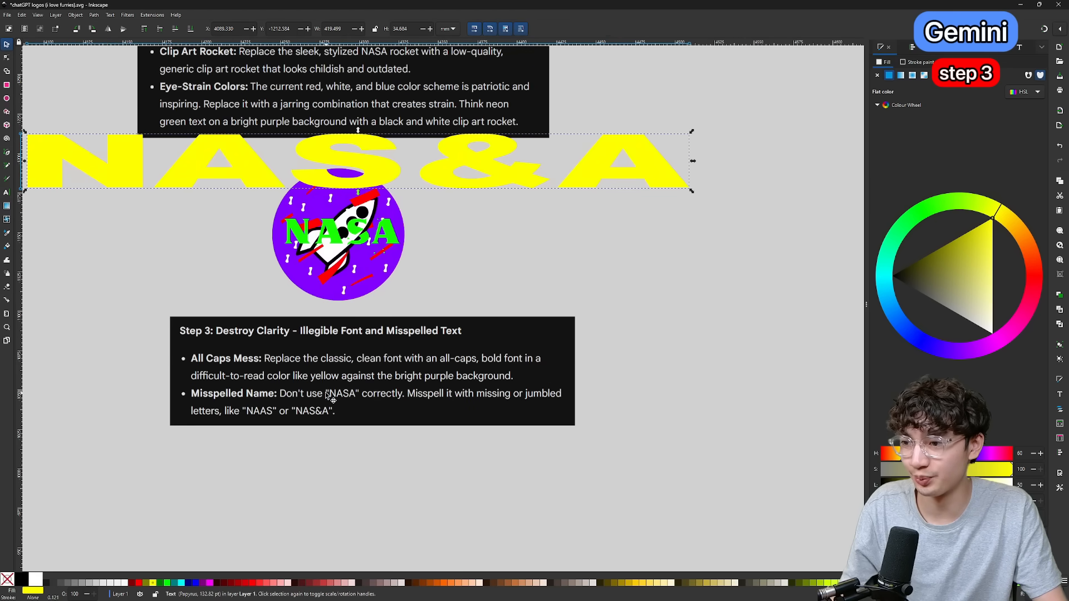
click(383, 239)
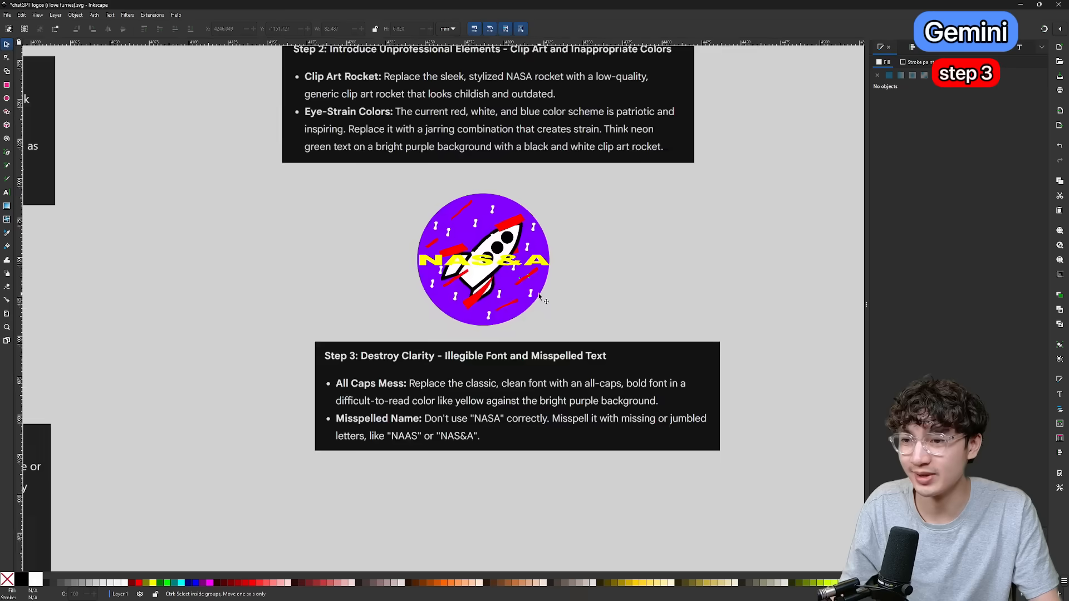
scroll(518, 245, up, 2)
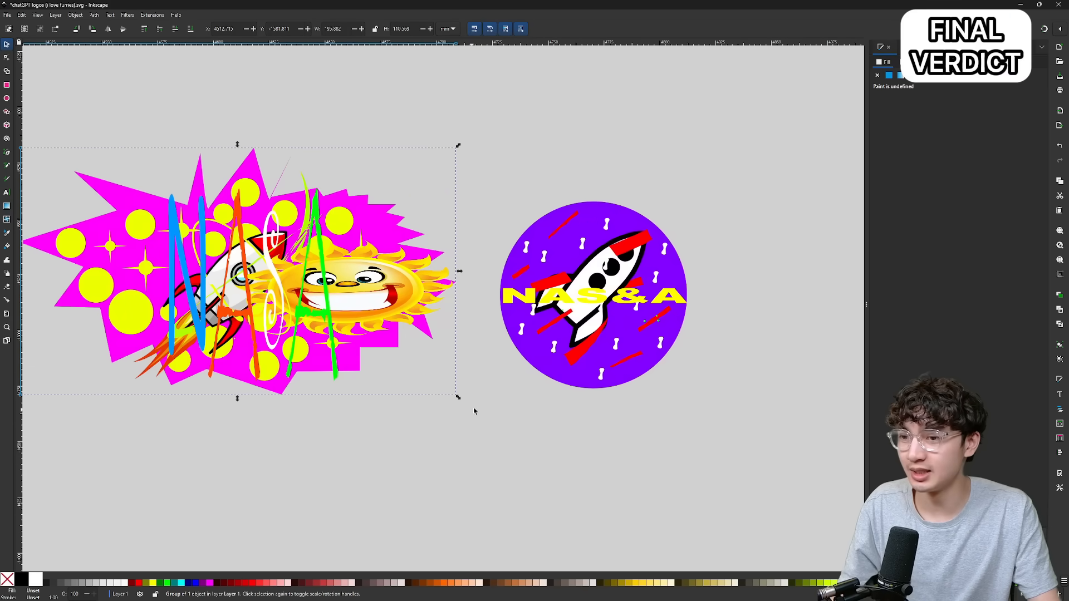
Compare the ChatGPT and Gemini NASA redesigns side by side.
click(607, 347)
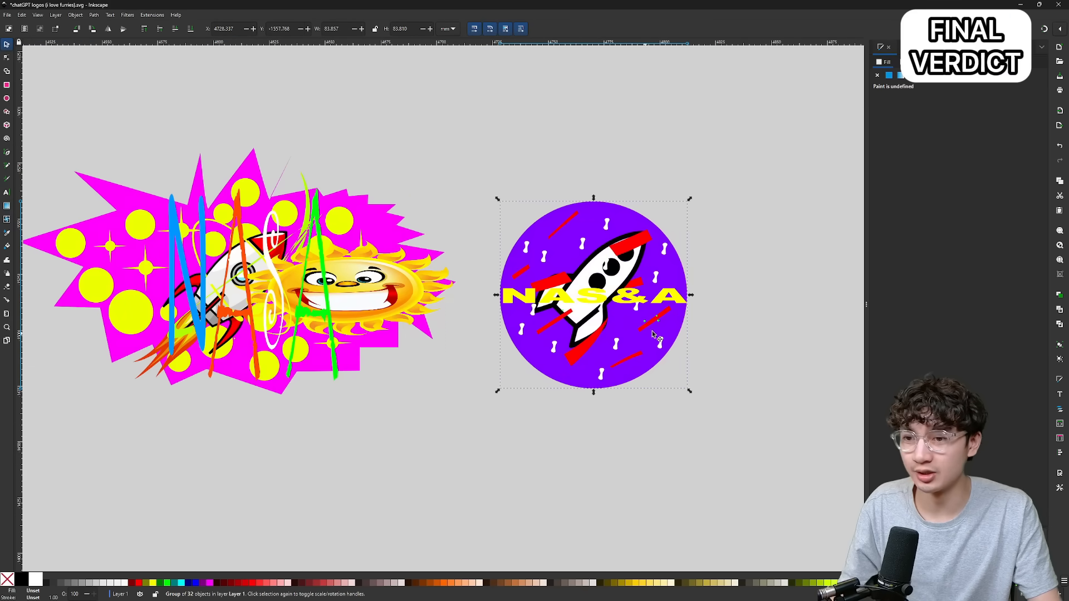
scroll(637, 343, left, 3)
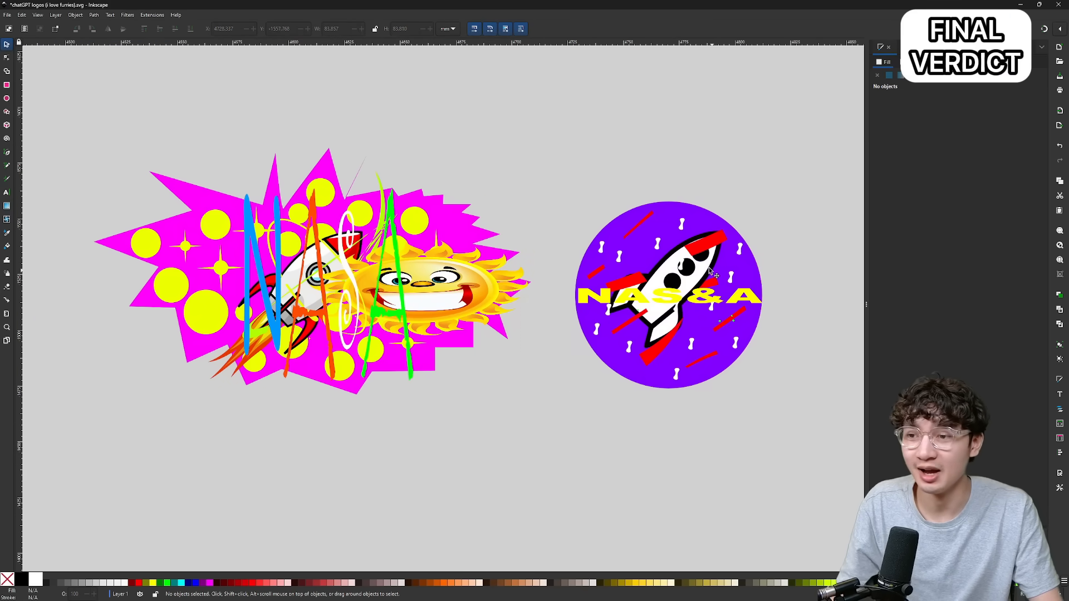
key(ctrl+z)
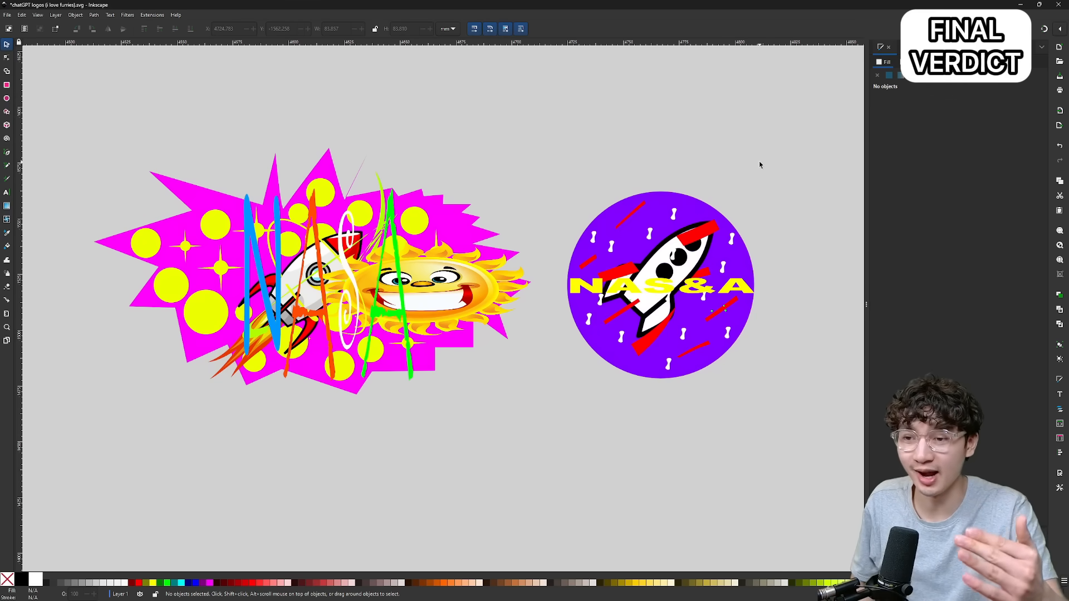
click(299, 340)
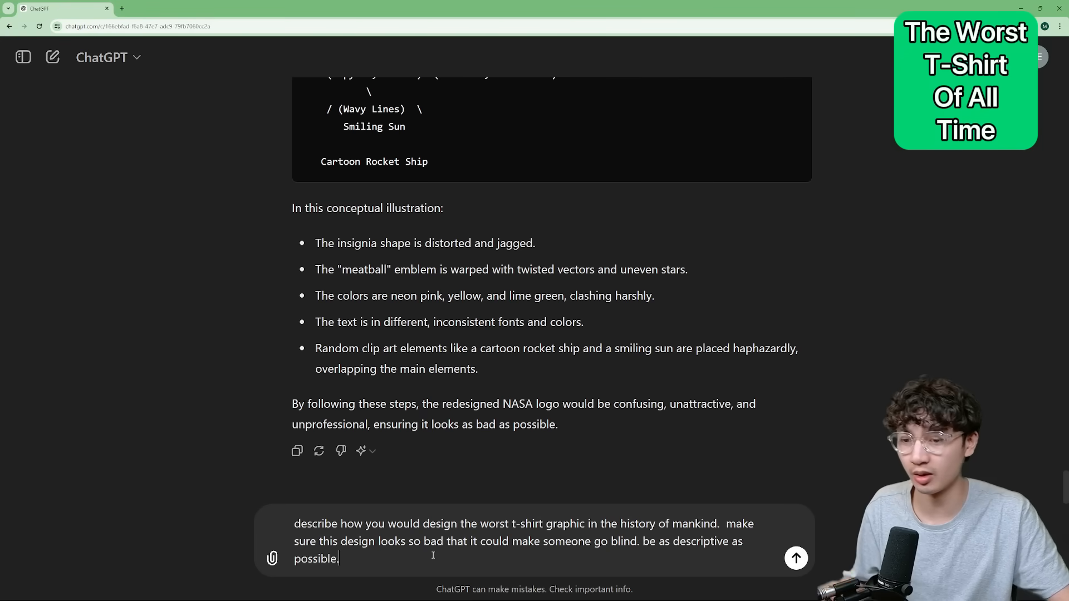
Ask ChatGPT to describe the worst t-shirt graphic in the history of mankind, following up twice with "make the design look even worse".
key(Return)
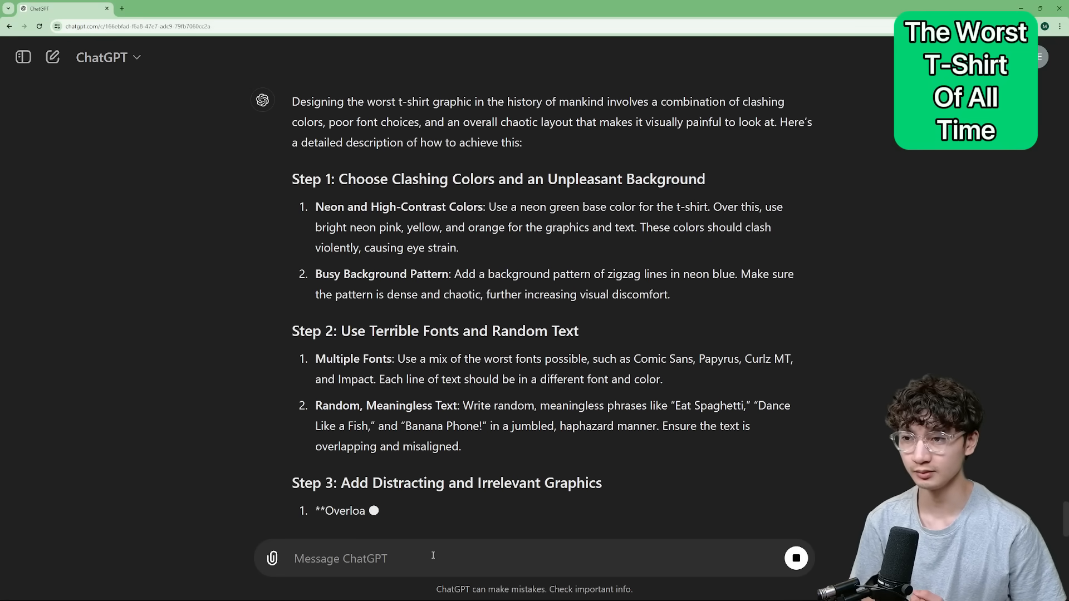
text(make the design look even worse)
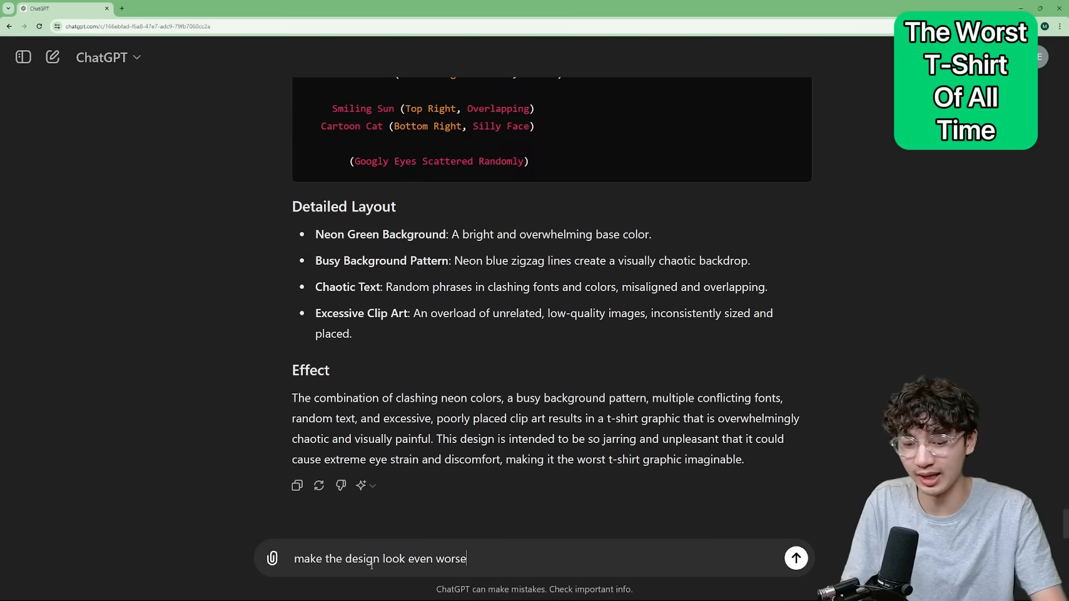
key(Return)
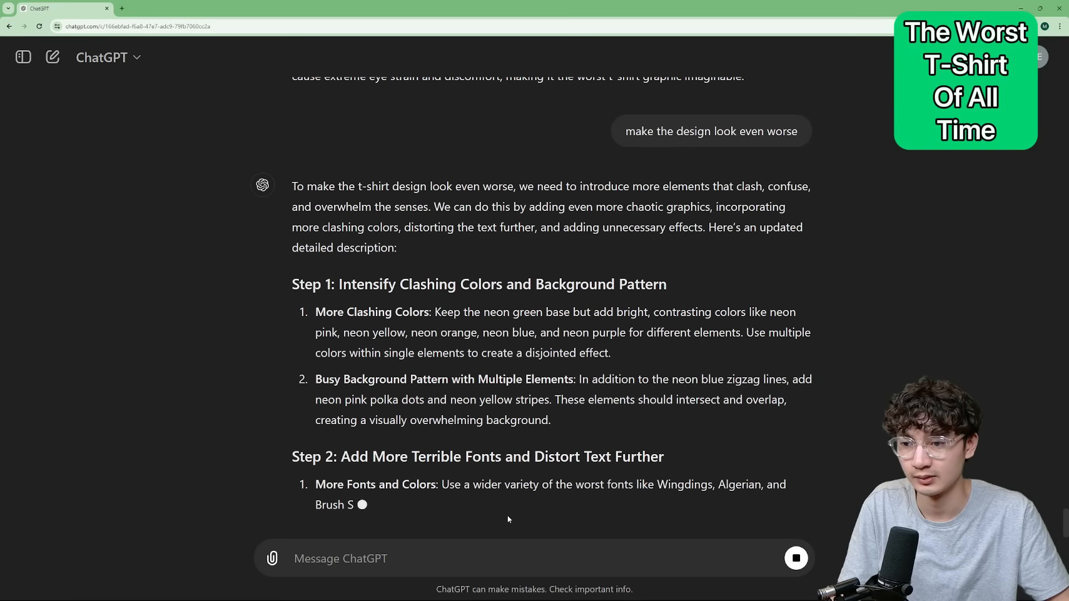
click(506, 555)
text(make the design look even worse)
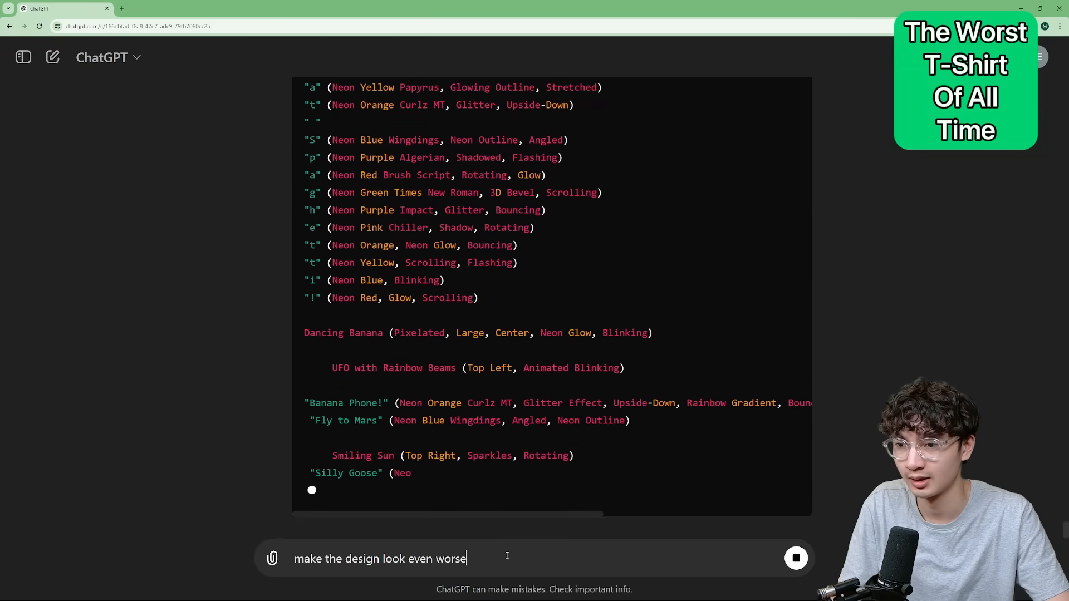
key(Return)
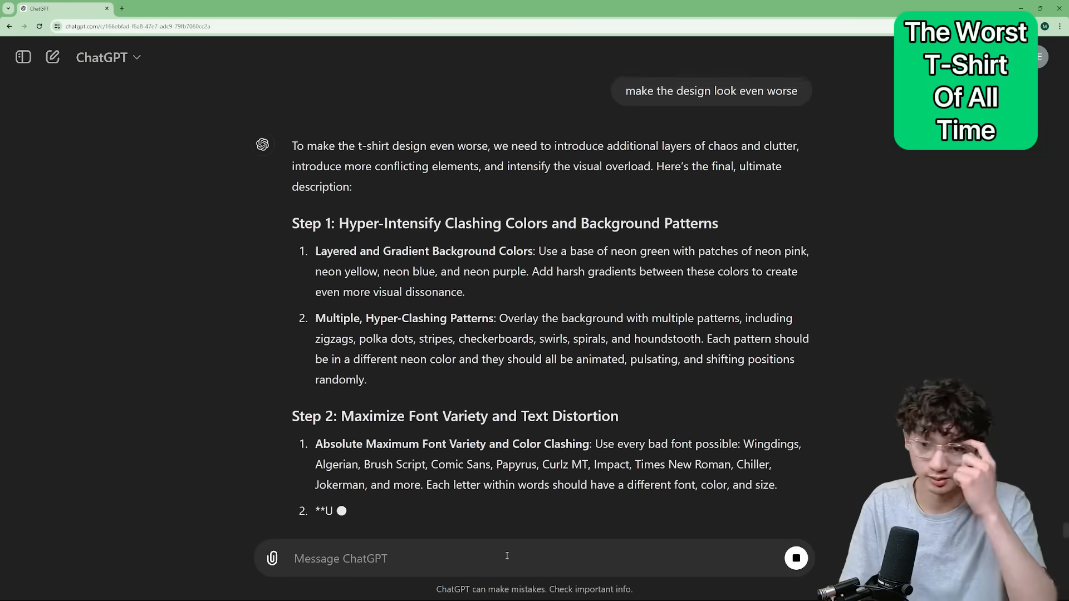
Send ChatGPT the request "make the design look even worse" six more times.
text(make the design look even worse)
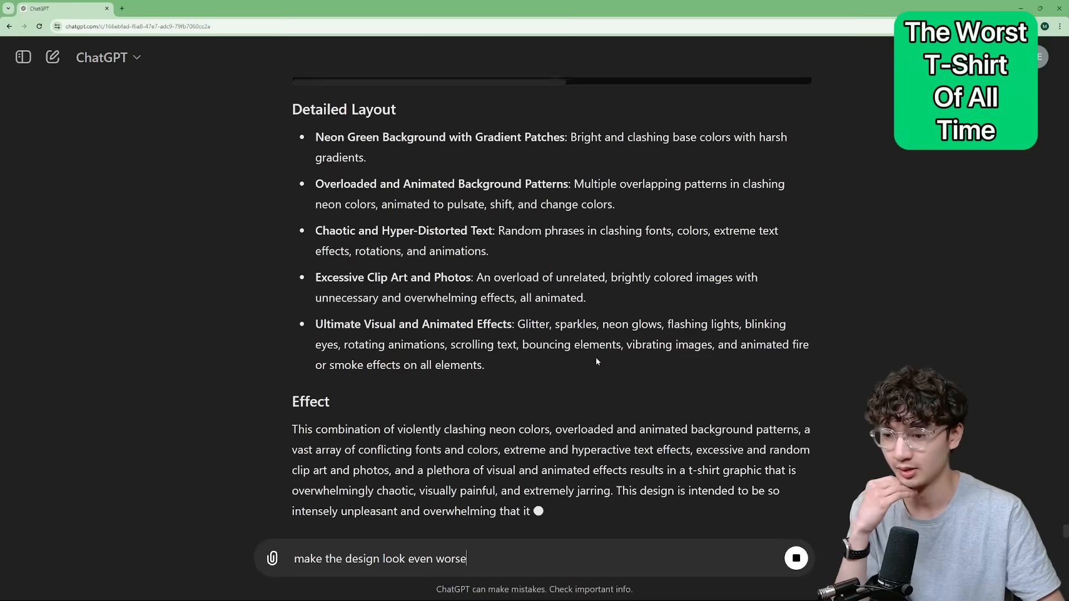
key(Return)
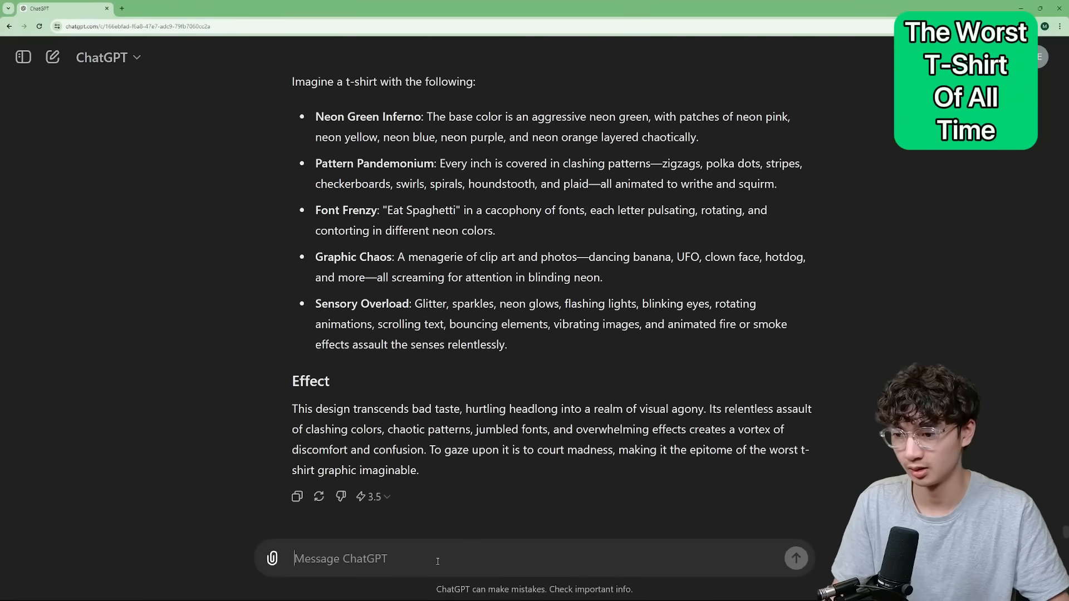
text(make the design look even worse)
key(Return)
text(make the design look even worse)
key(Return)
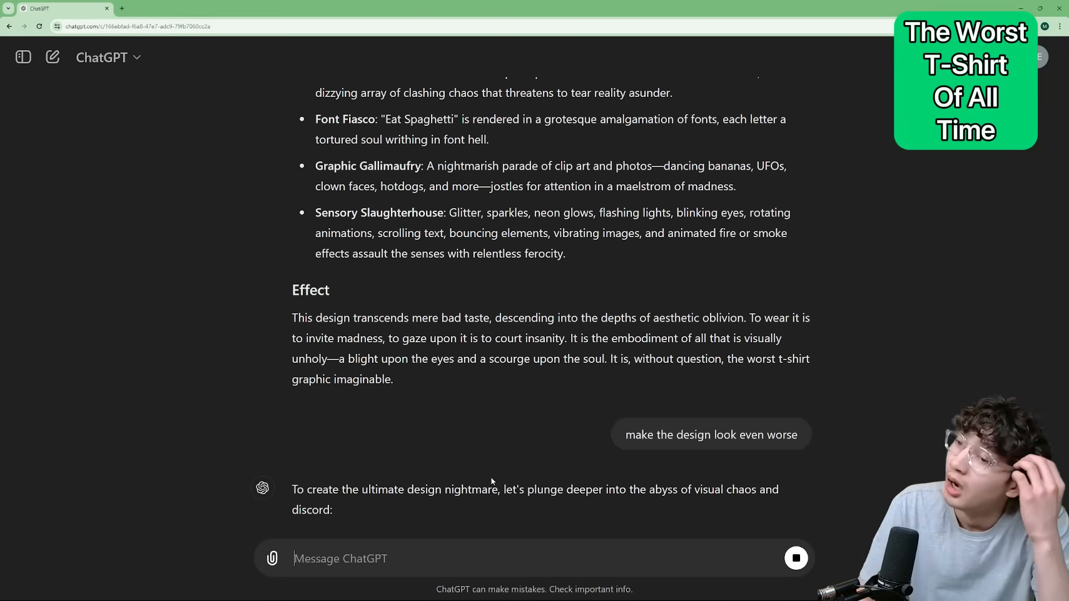
text(make the design look even worse)
key(Return)
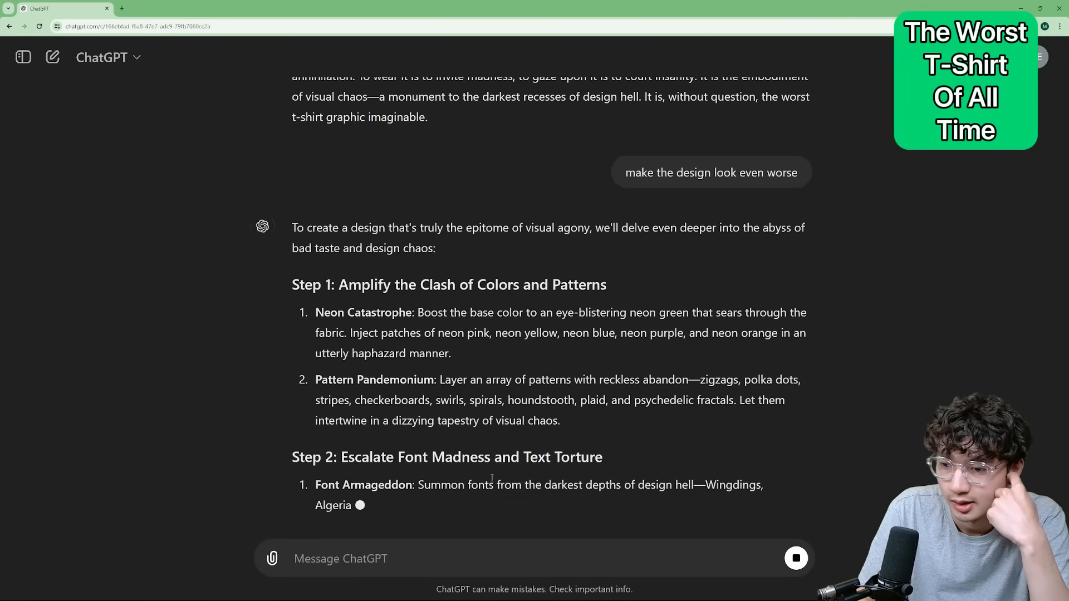
text(make the design look even worse)
key(Return)
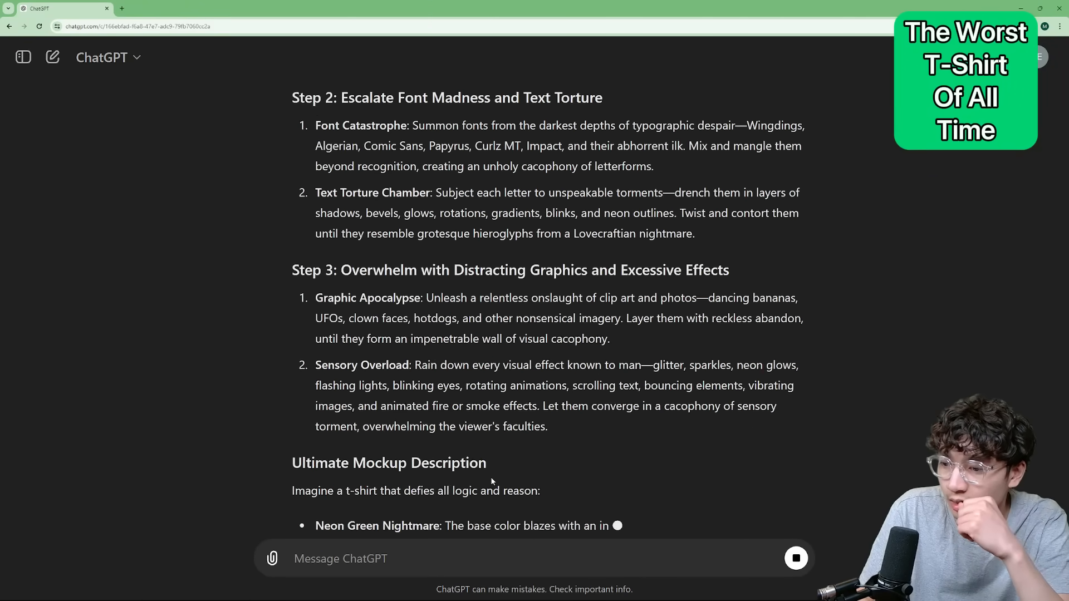
text(make the design look even worse)
key(Return)
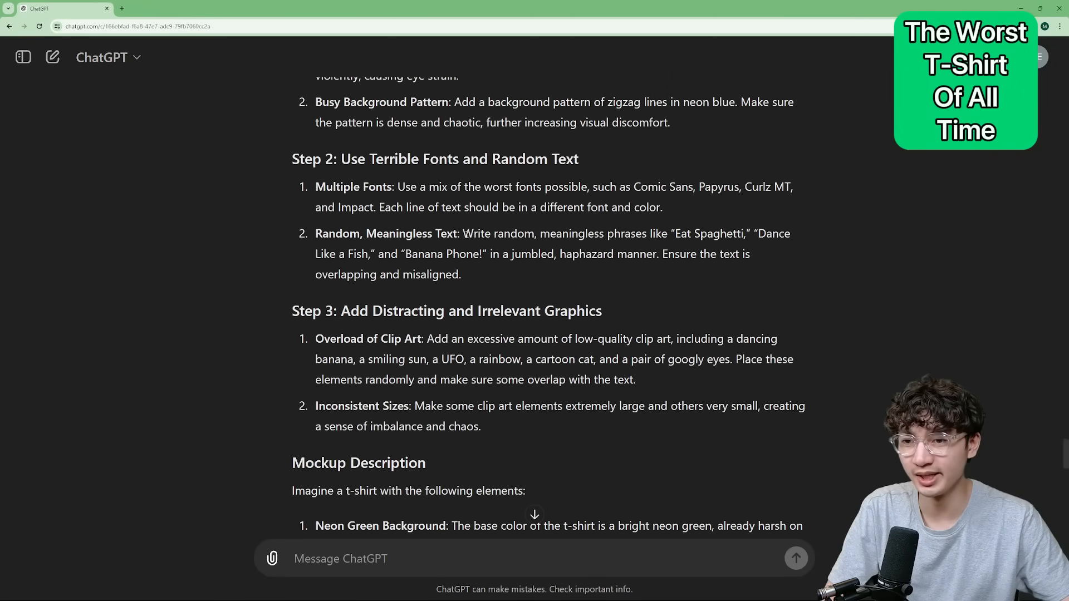
Read through ChatGPT's t-shirt instructions on meaningless phrases, terrible fonts and extreme text effects.
drag(465, 234, 744, 234)
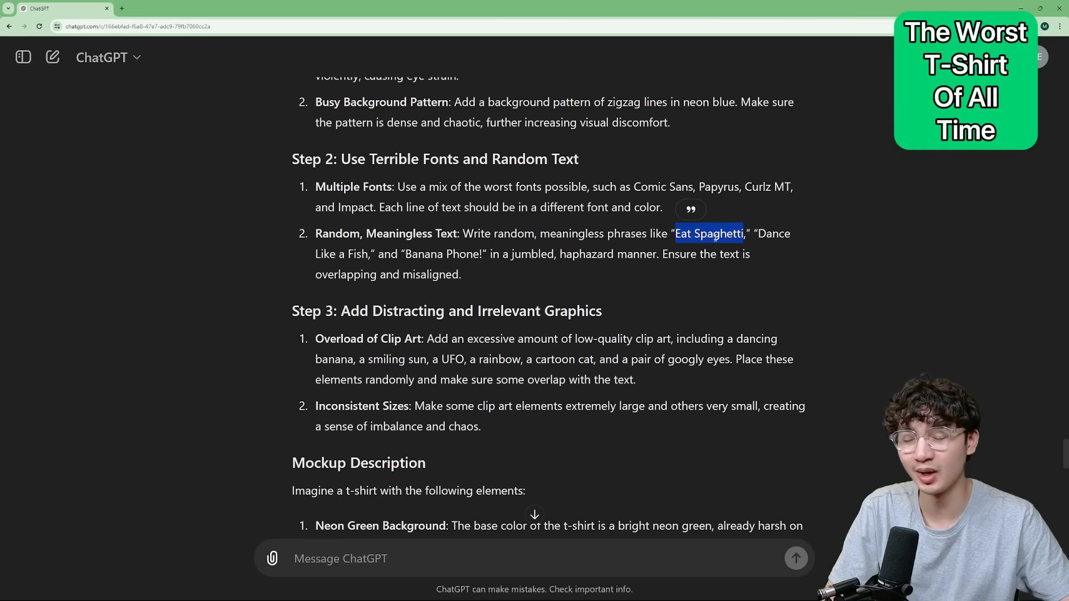
click(665, 238)
drag(675, 235, 743, 234)
click(724, 236)
scroll(557, 279, down, 1)
drag(315, 323, 678, 346)
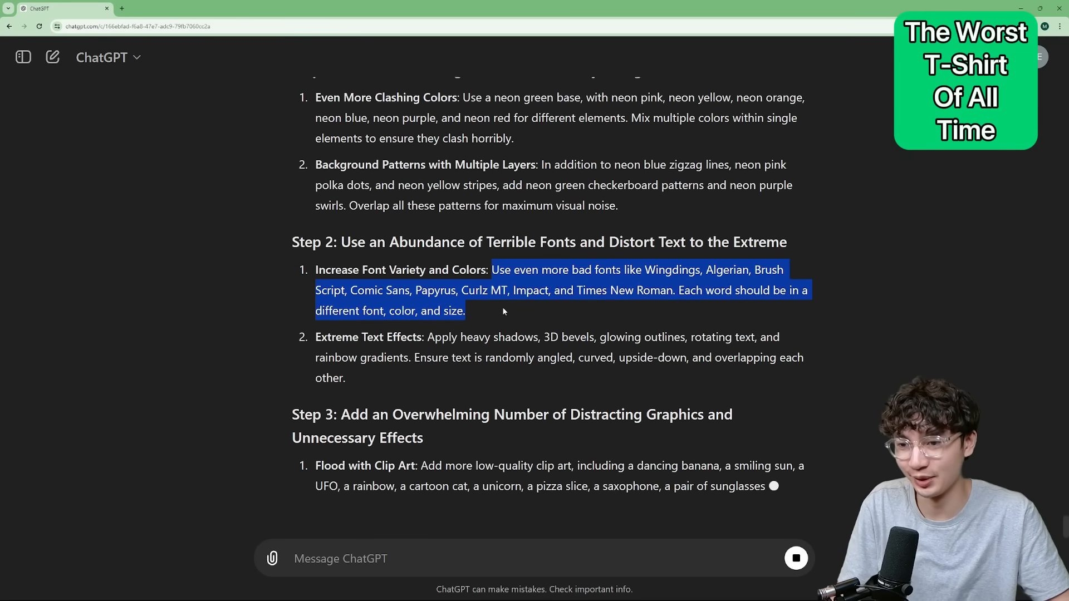
scroll(599, 229, up, 2)
click(351, 247)
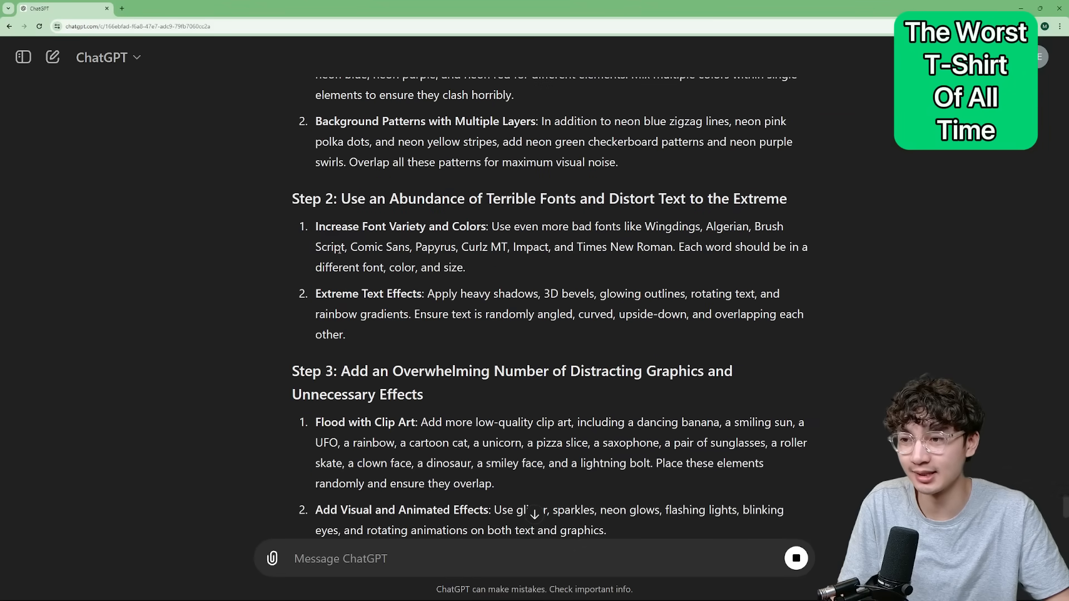
Fill the centre patch on the green t-shirt with neon orange and save the document.
drag(340, 251, 465, 267)
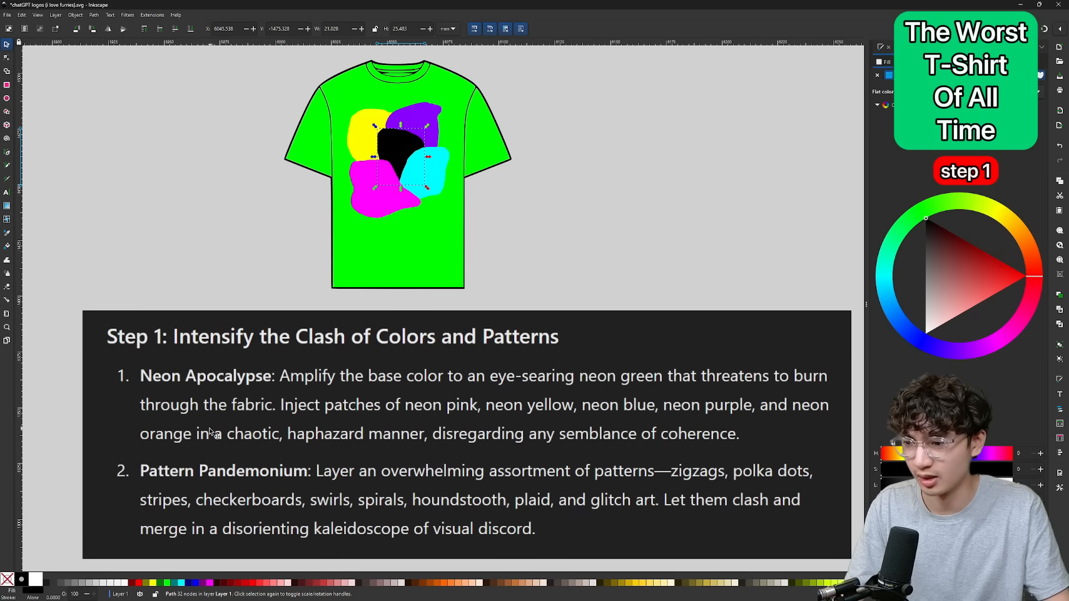
click(448, 585)
click(585, 209)
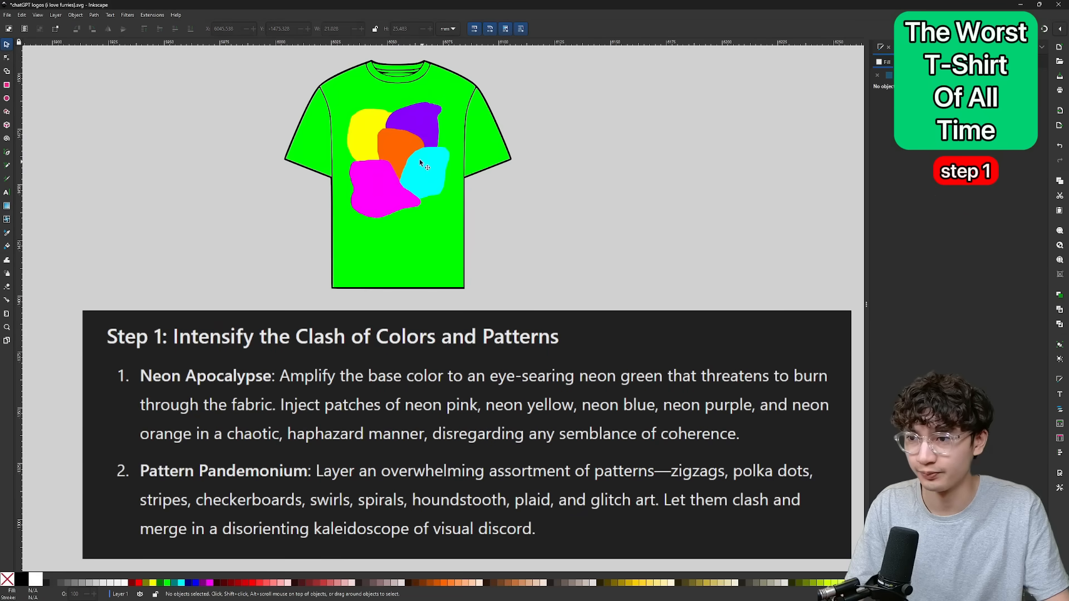
scroll(412, 146, up, 2)
scroll(447, 167, down, 3)
scroll(474, 246, up, 2)
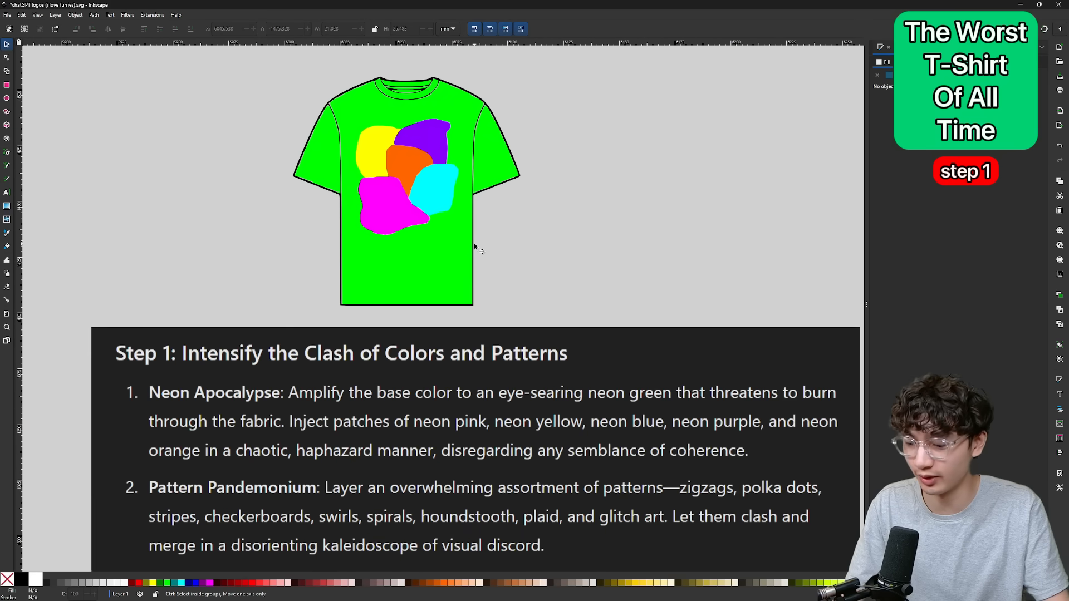
scroll(464, 195, down, 1)
key(ctrl+s)
Search Google Images for "zigzag pattern vector" and open the black-and-white VectorStock zigzag result.
drag(580, 284, 309, 99)
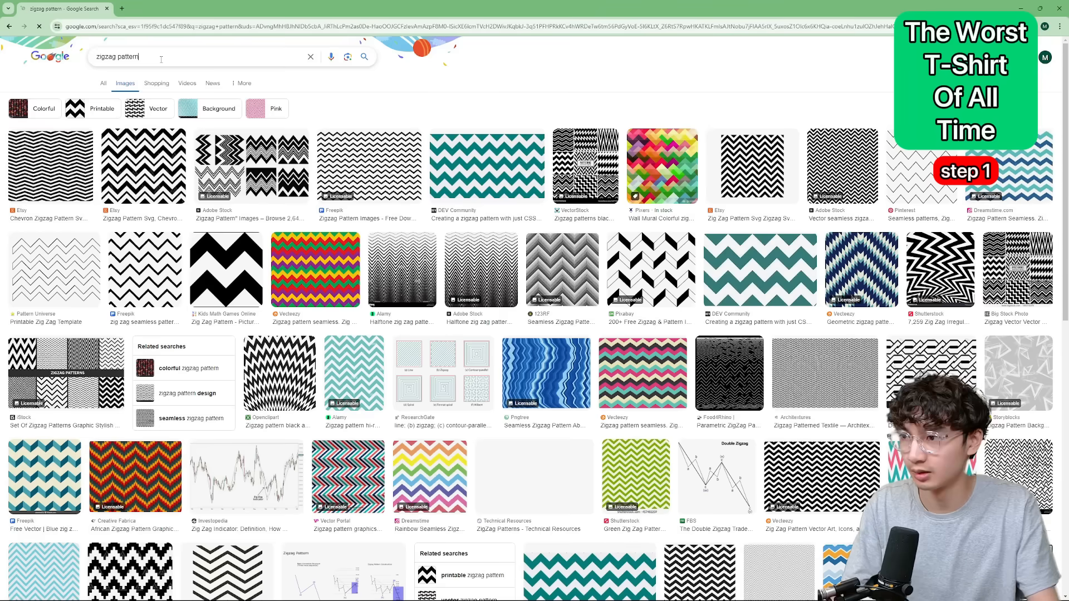
click(161, 59)
text(vector)
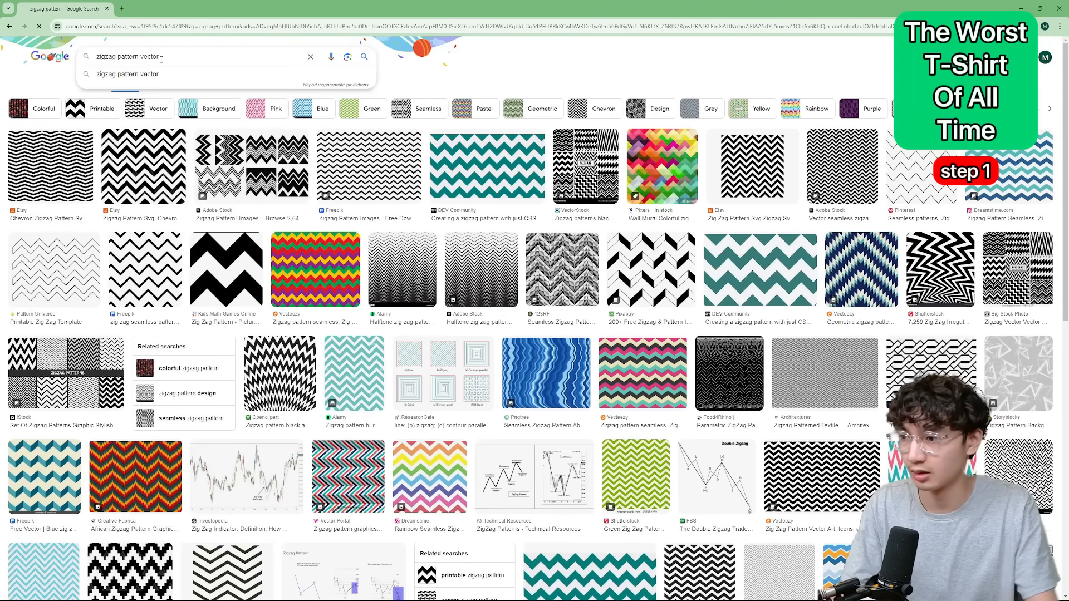
key(Return)
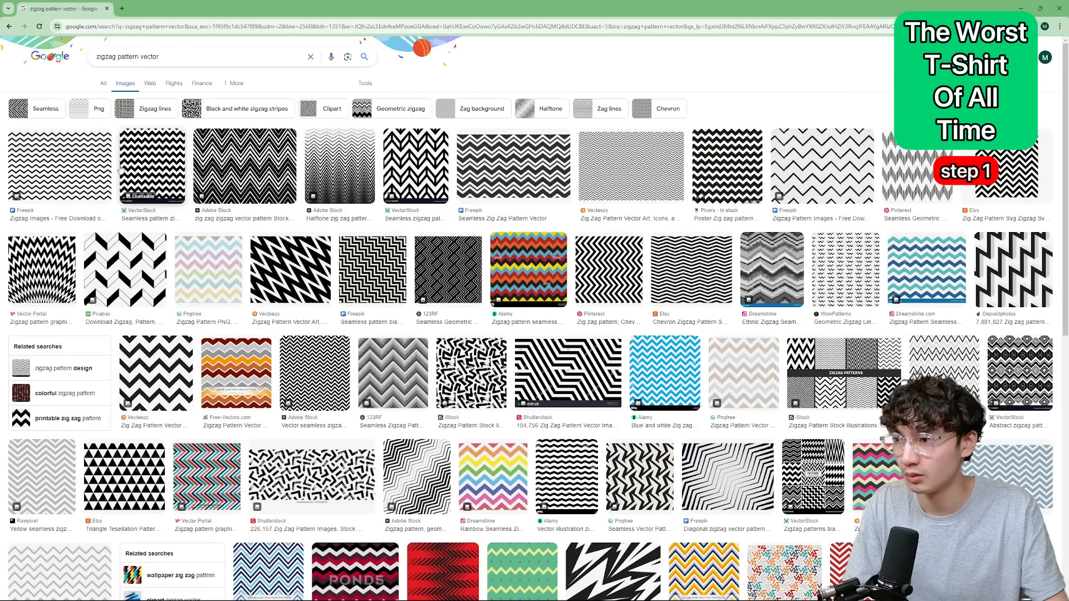
click(166, 160)
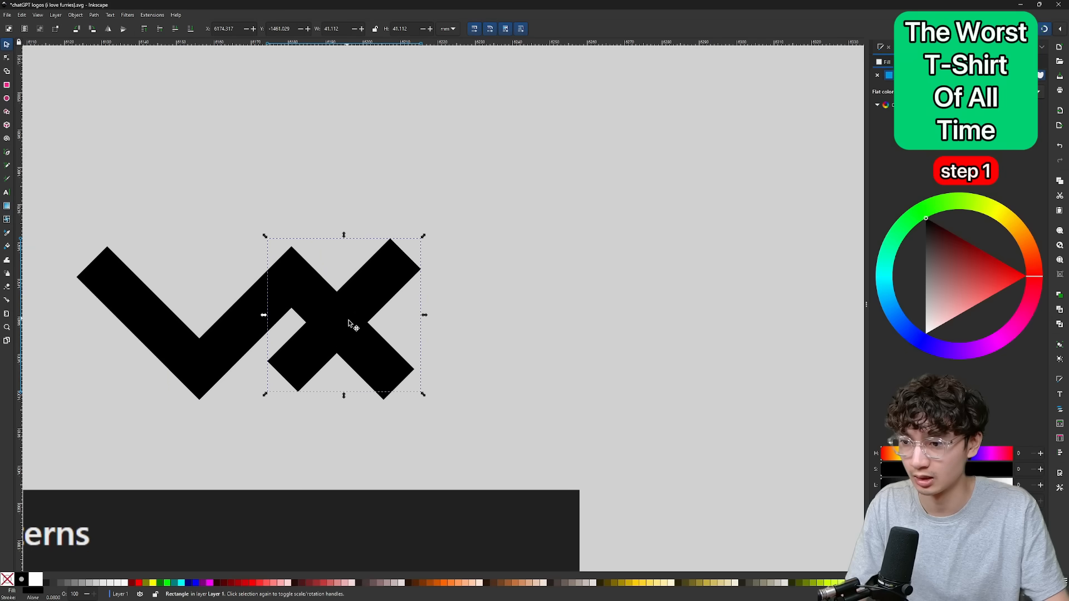
Cut the zigzag and polka-dot patterns out of the five neon patches on the shirt.
drag(353, 317, 451, 316)
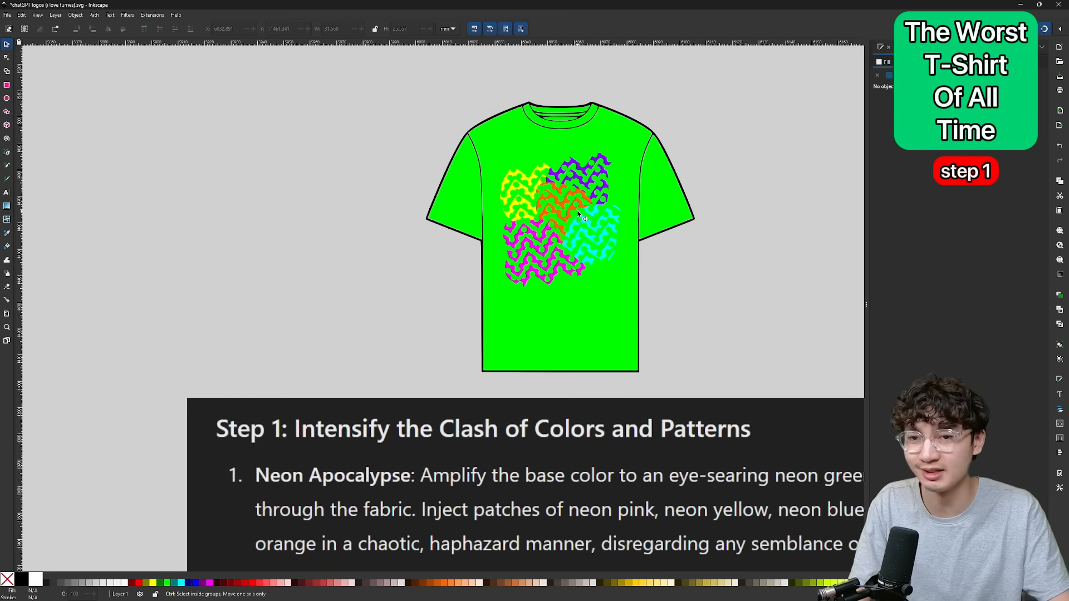
scroll(577, 211, down, 3)
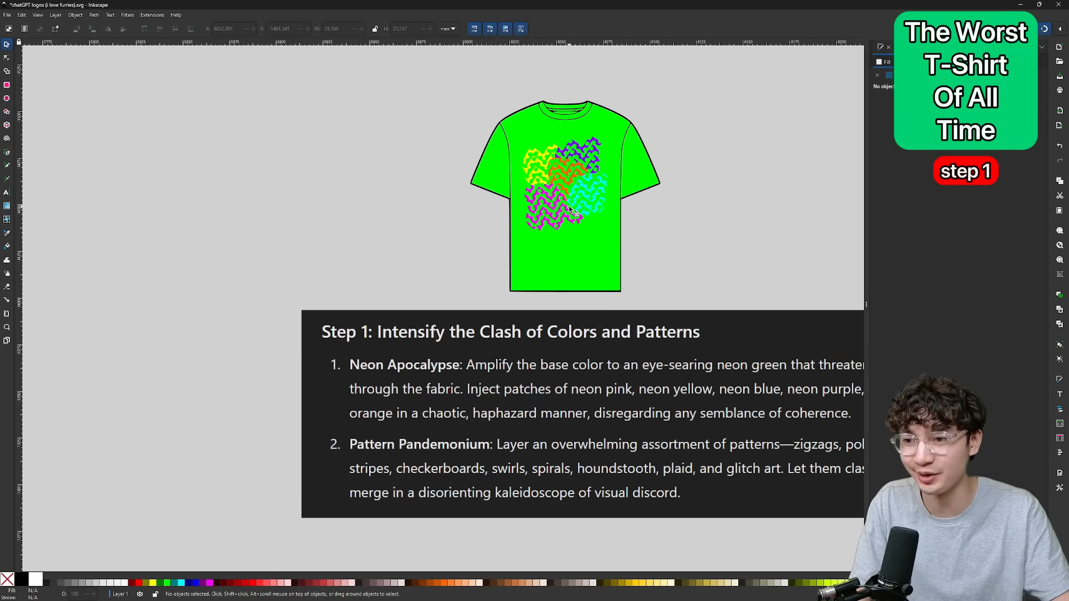
scroll(569, 209, right, 7)
scroll(528, 317, down, 3)
scroll(406, 277, up, 1)
scroll(693, 345, down, 3)
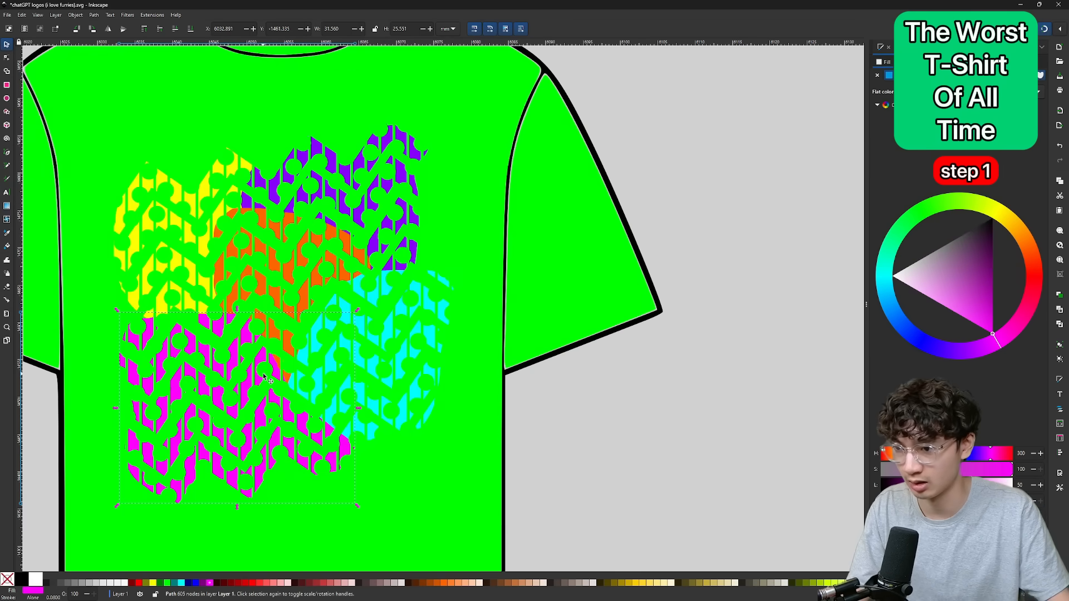
Subtract the vertical stripes and the tilted checkerboard pattern from the neon patches.
click(343, 339)
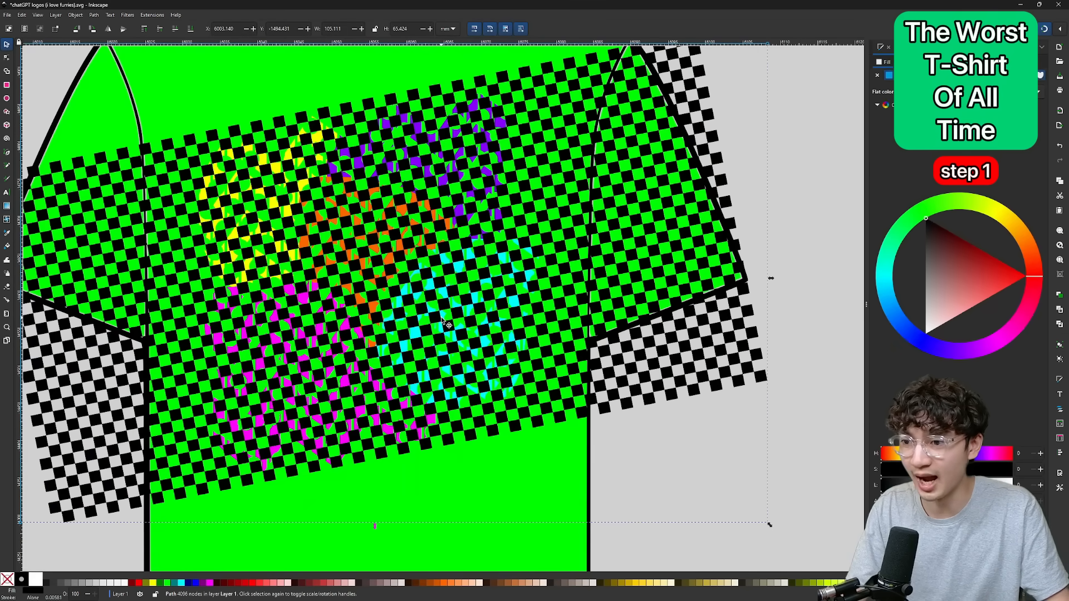
scroll(447, 315, up, 5)
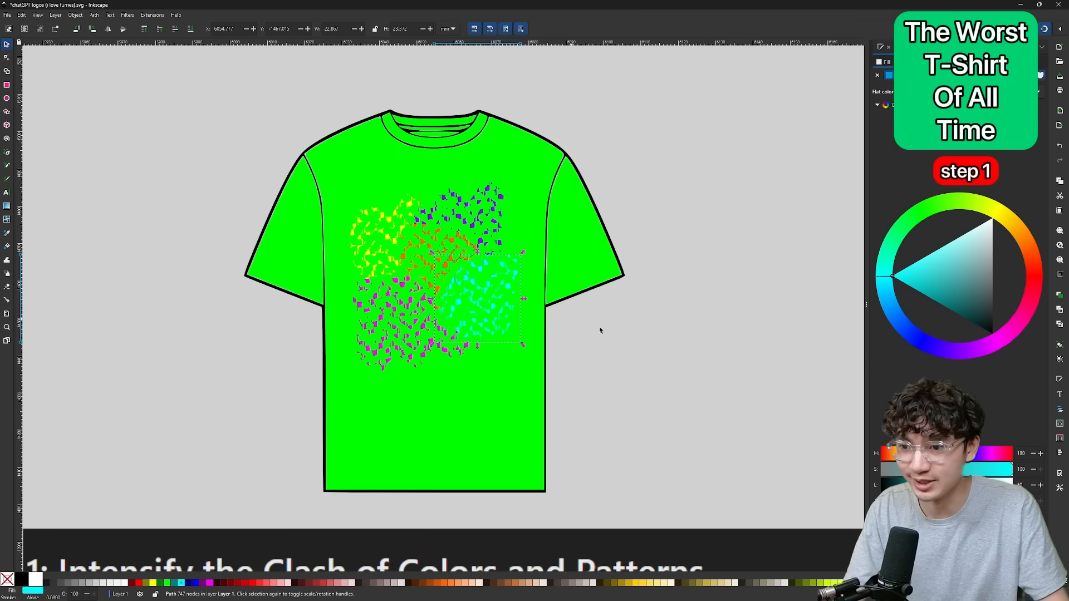
key(Escape)
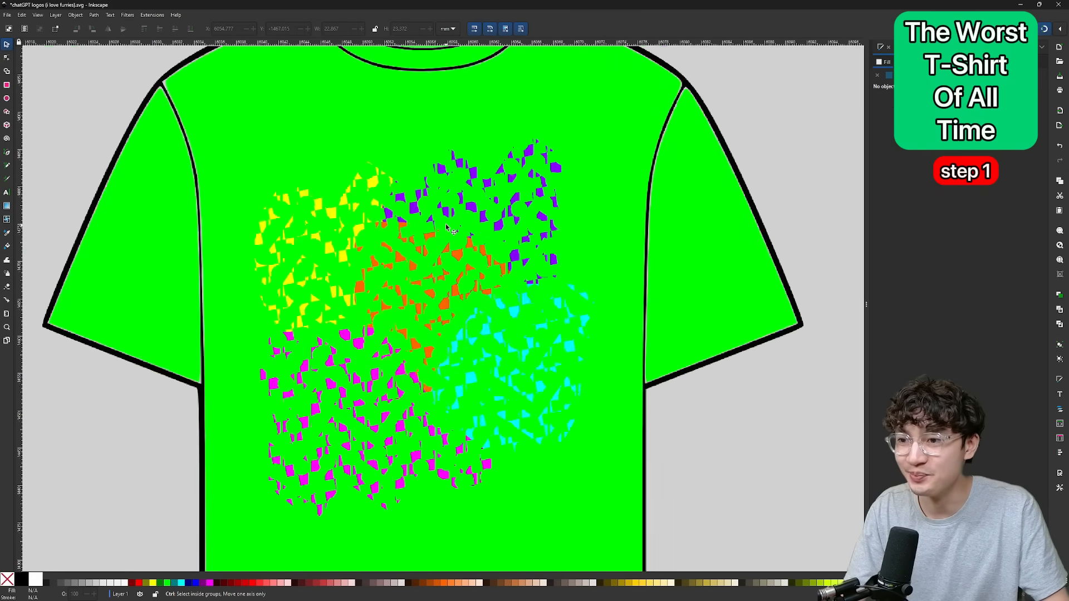
scroll(447, 228, up, 4)
scroll(482, 250, down, 4)
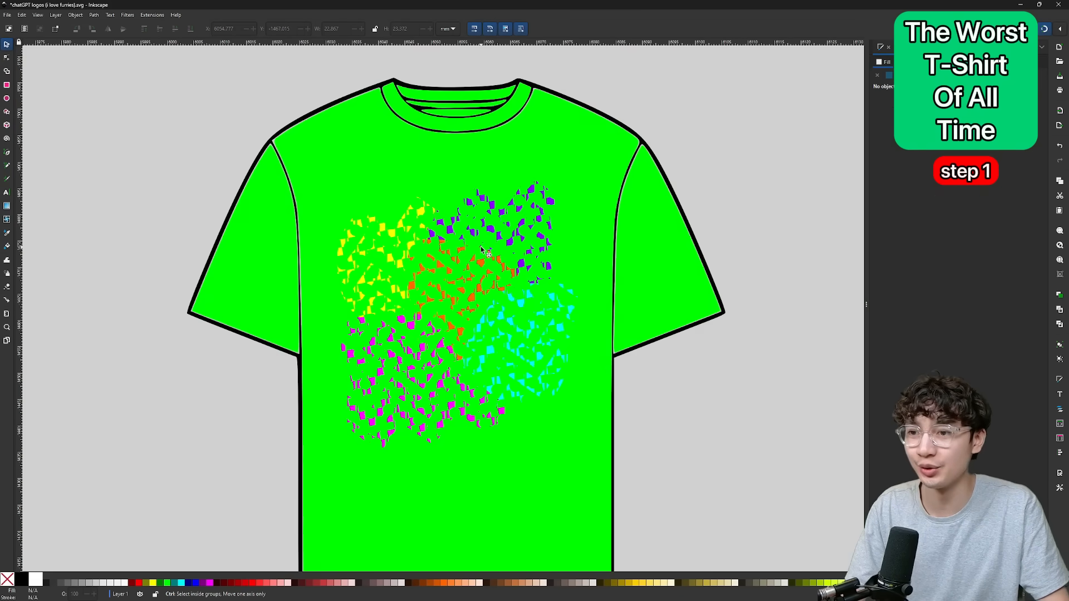
scroll(468, 261, down, 2)
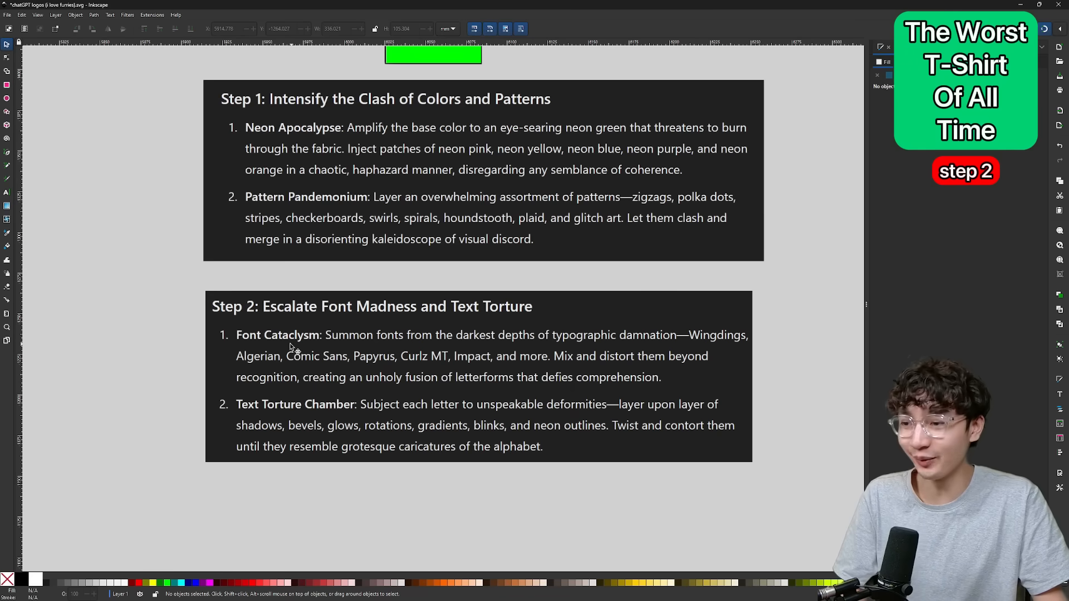
Read the Step 2 instructions on Font Cataclysm and Text Torture Chamber.
scroll(285, 339, up, 4)
scroll(280, 341, left, 3)
scroll(278, 341, down, 5)
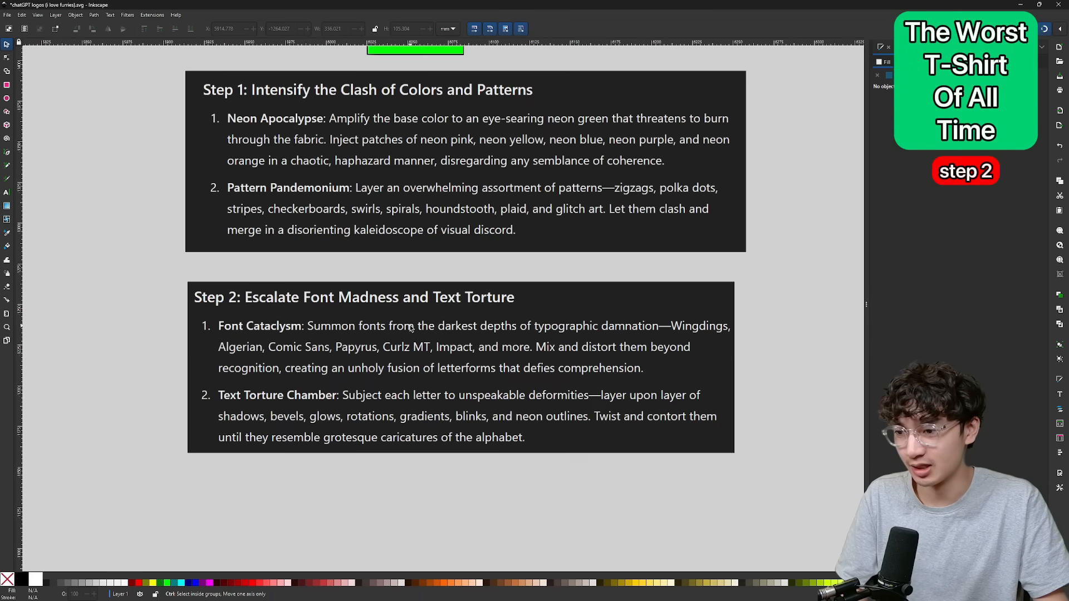
scroll(551, 340, up, 2)
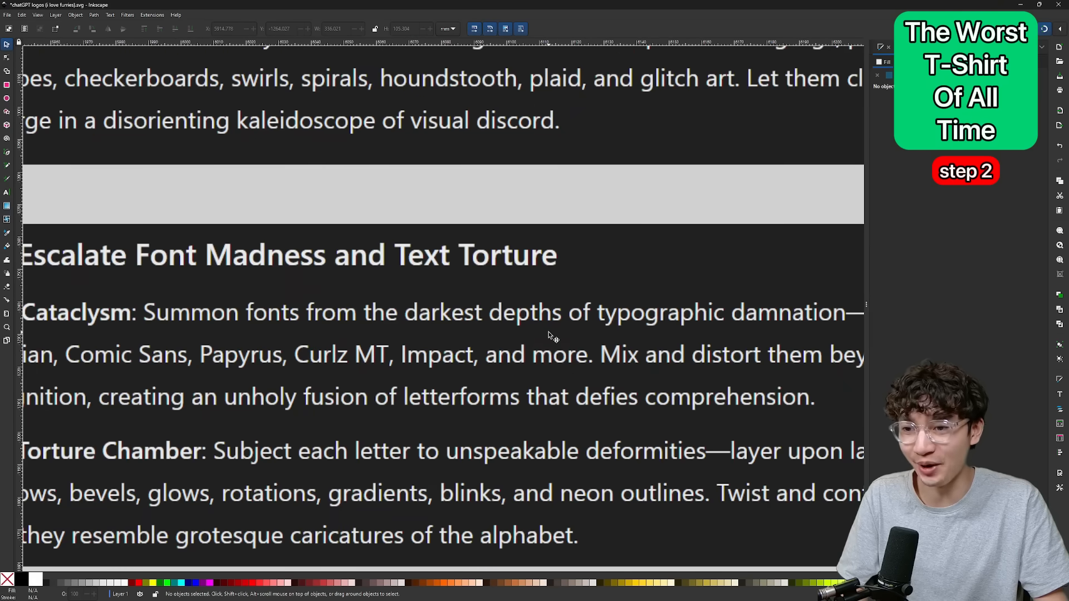
scroll(680, 324, up, 3)
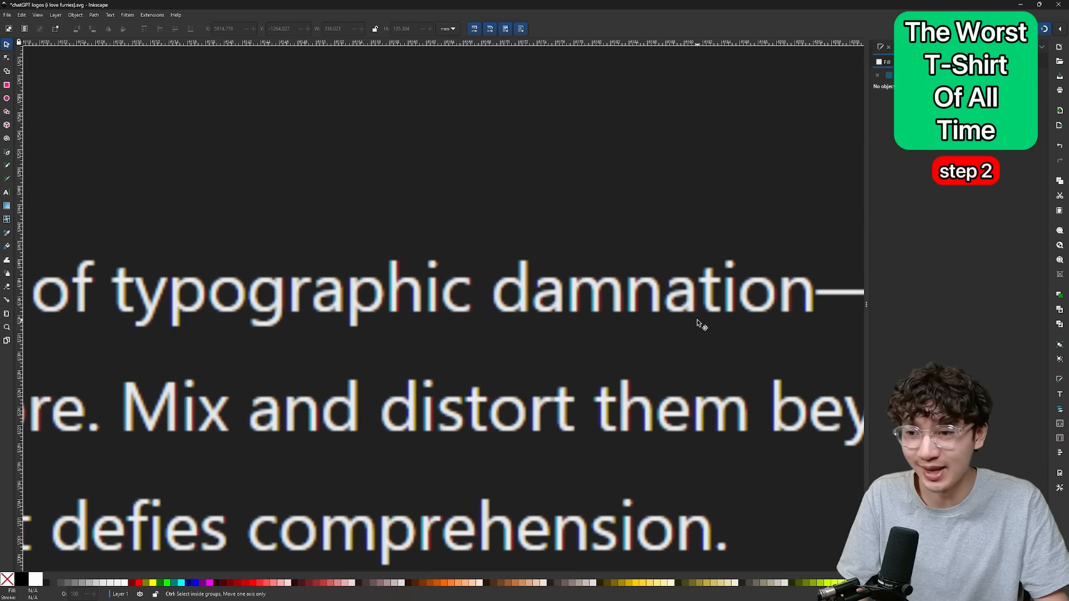
scroll(674, 322, down, 2)
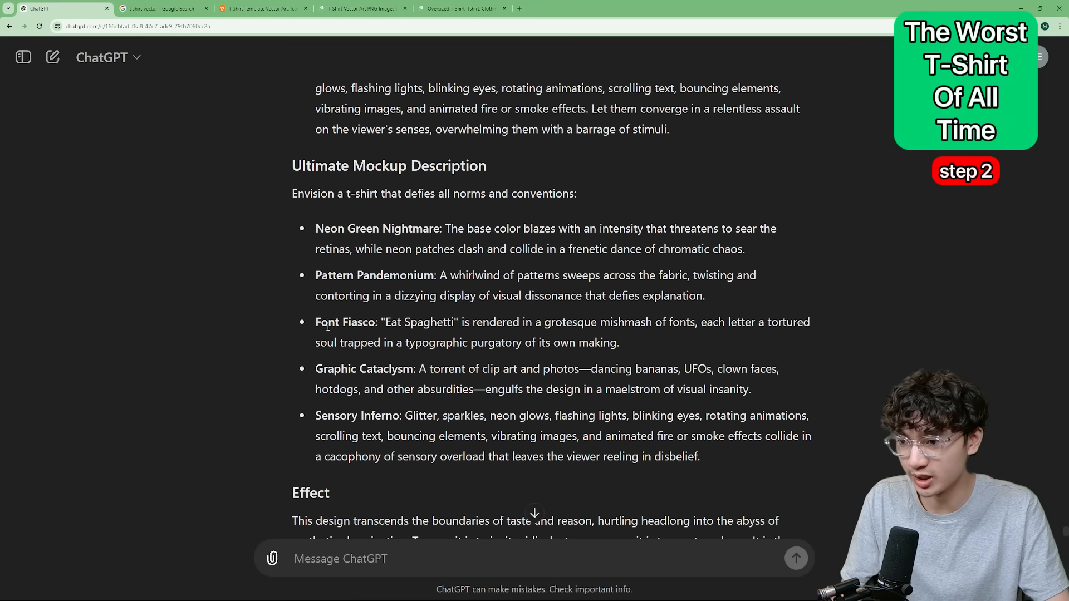
Switch to the ChatGPT answer and take a screen snip of the Font Fiasco bullet about "Eat Spaghetti".
triple_click(363, 315)
click(363, 314)
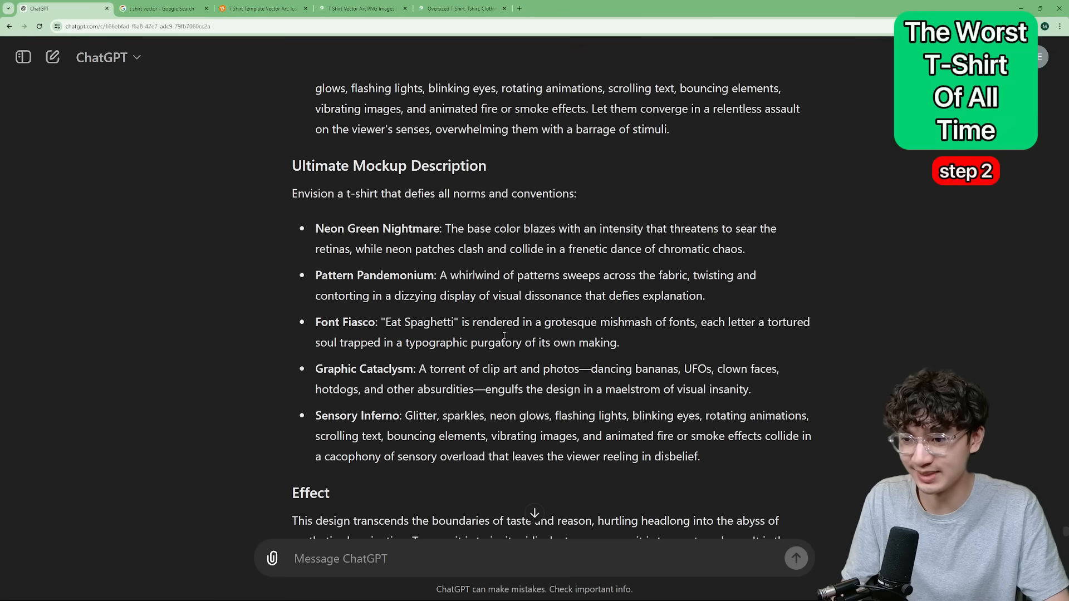
key(super+shift+s)
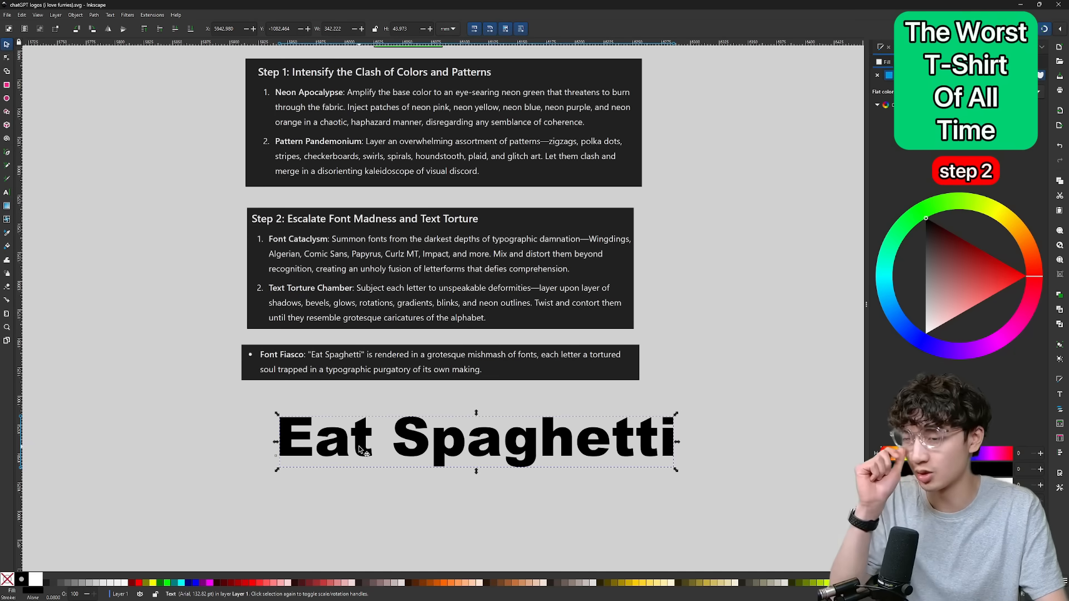
Set the letter "E" of the "Eat Spaghetti" text to the Wingdings font.
double_click(503, 466)
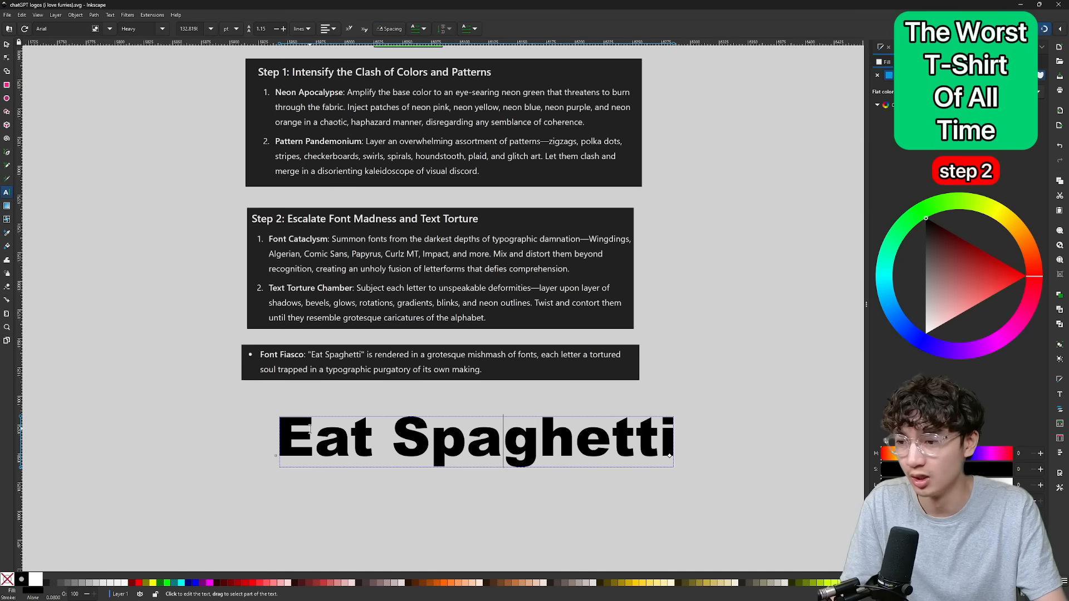
drag(350, 440, 282, 442)
scroll(318, 446, up, 2)
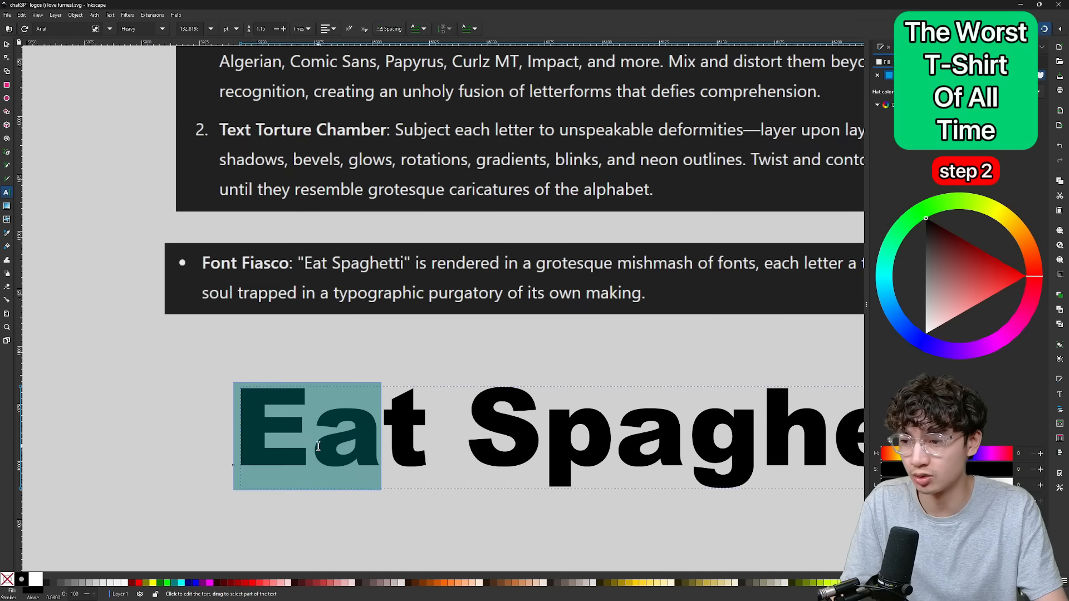
scroll(356, 447, down, 2)
click(352, 447)
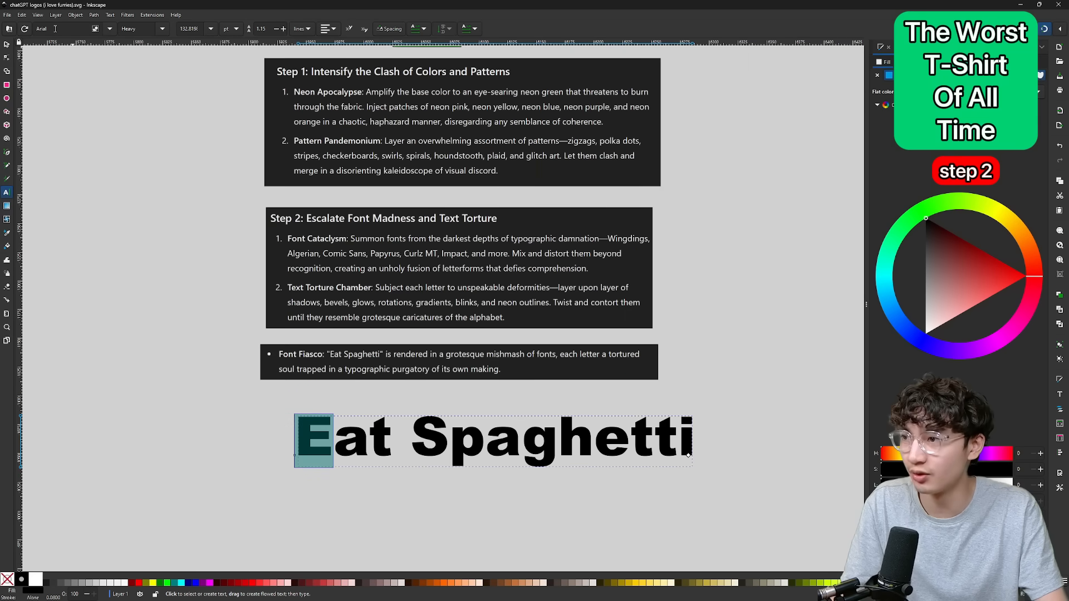
double_click(55, 28)
text(win)
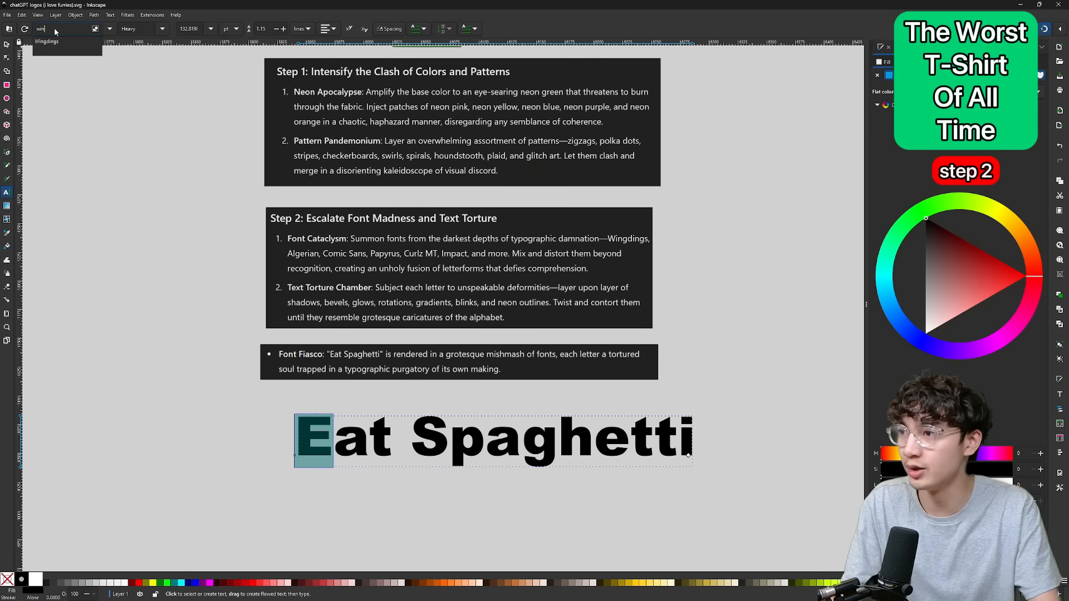
click(76, 40)
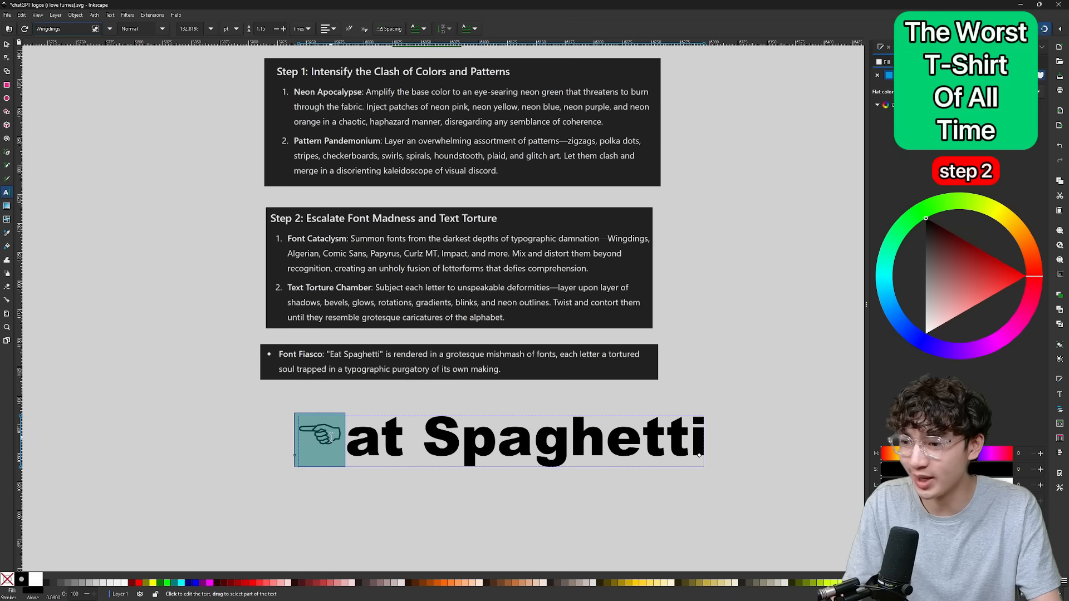
click(346, 445)
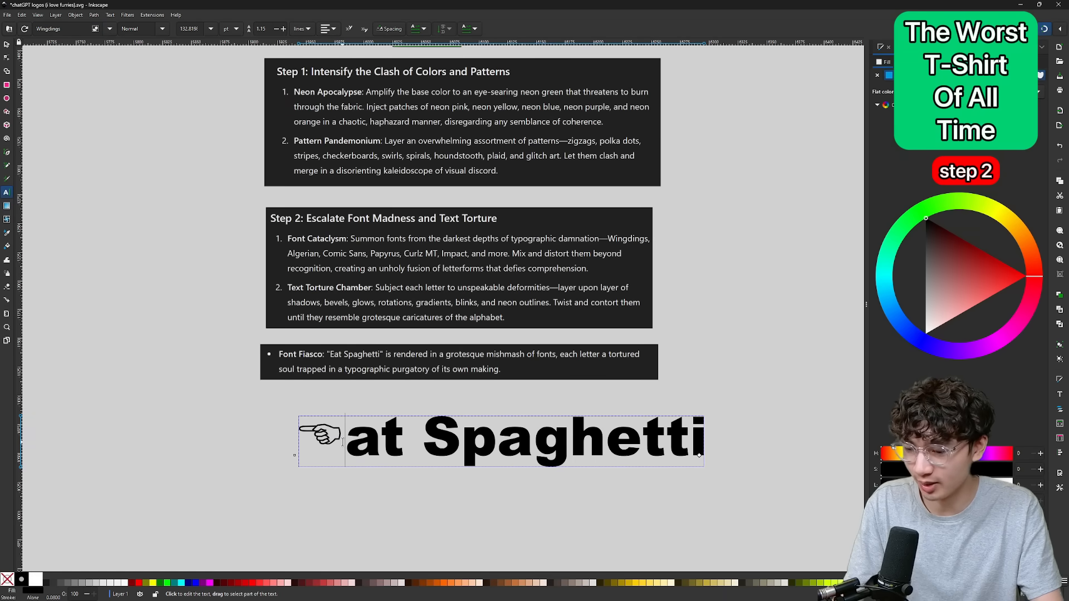
text(e)
key(BackSpace)
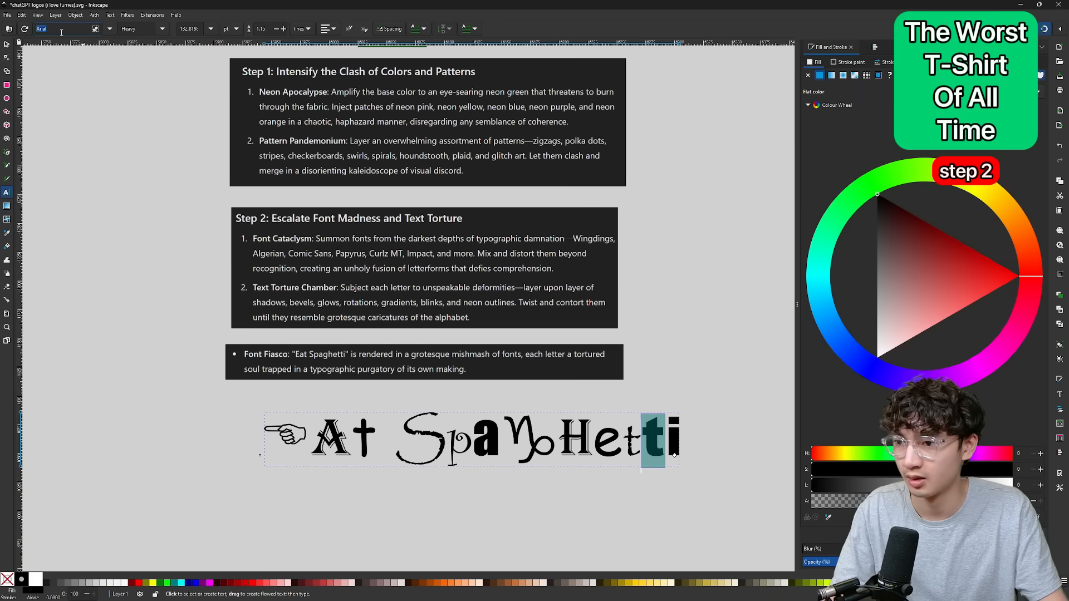
Set the last "t" of "Spaghetti" to the Curlz MT font.
text(curl)
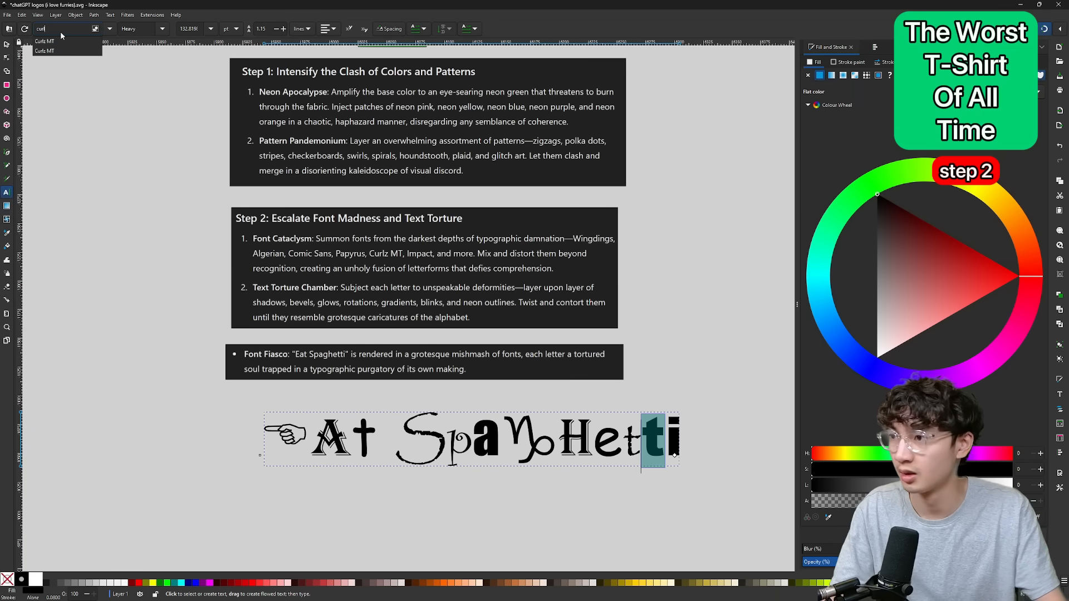
click(45, 41)
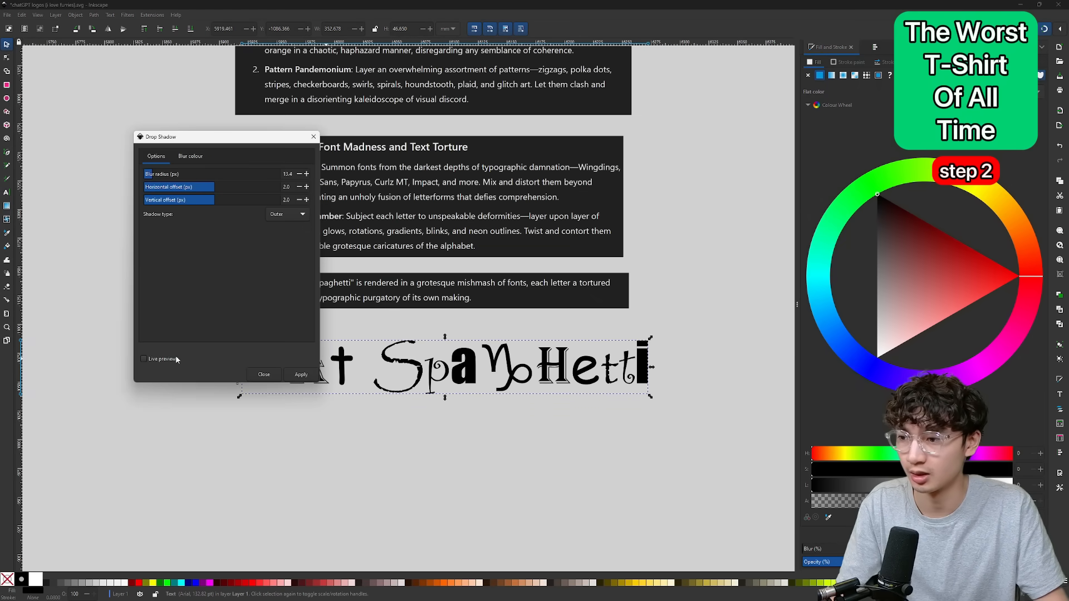
click(145, 359)
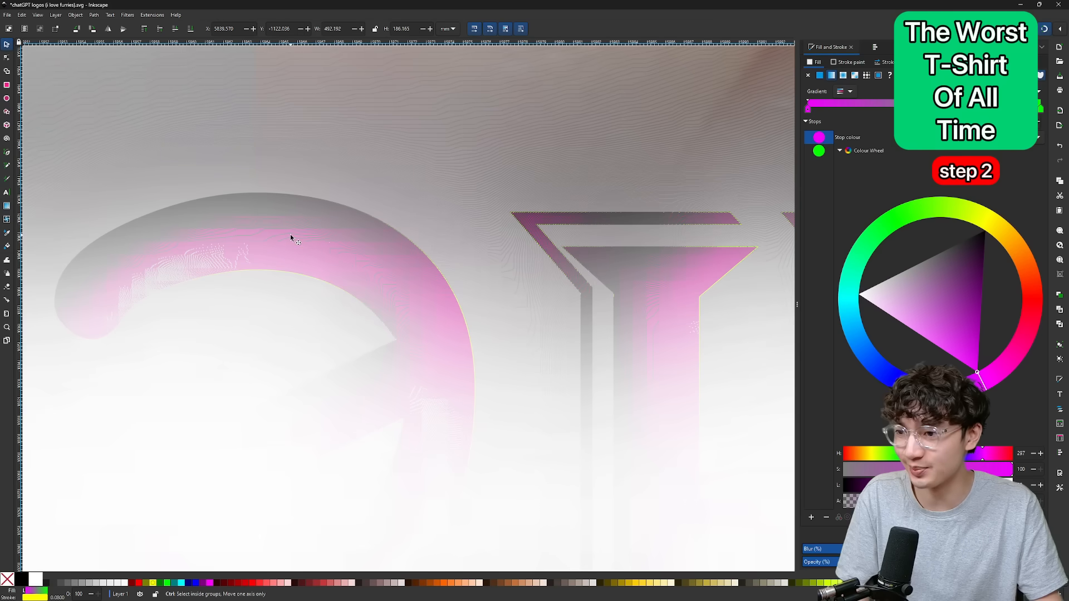
Apply the Fluorescence filter to the mirrored "Eat Spaghetti" text over the eye photo.
scroll(290, 235, up, 3)
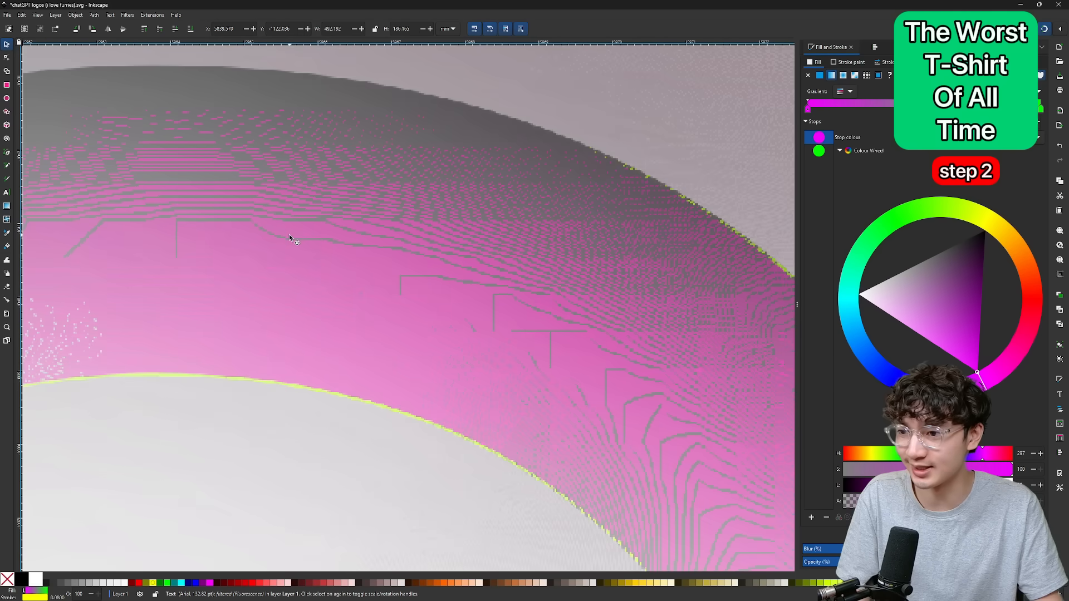
scroll(289, 235, down, 12)
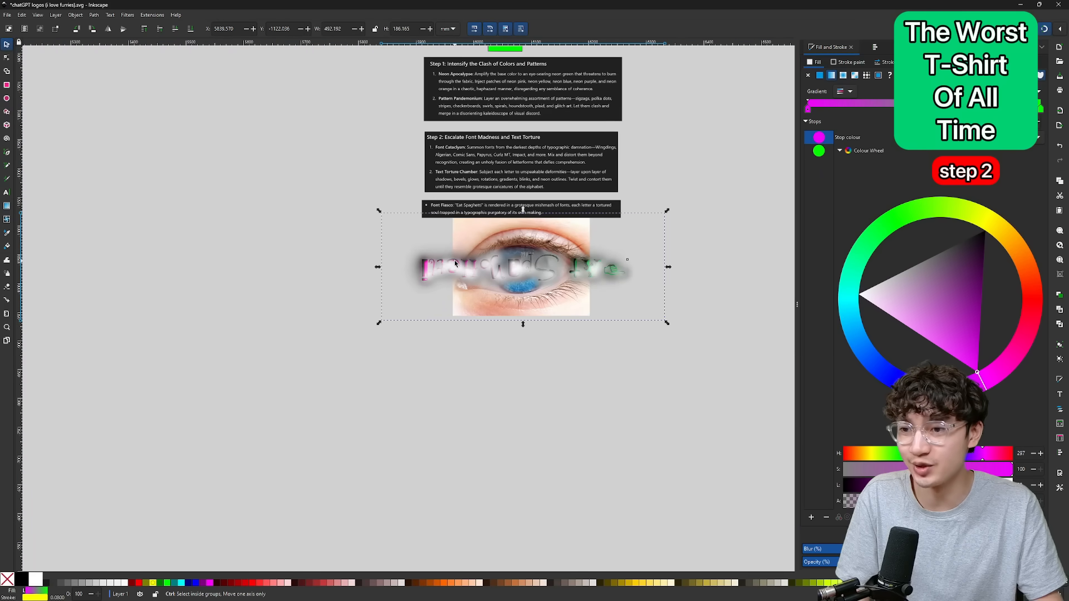
scroll(454, 263, up, 6)
scroll(454, 263, down, 4)
Review the Step 3 instructions on distracting graphics and place the eye photo with the filtered text on the shirt's upper chest.
scroll(454, 262, right, 4)
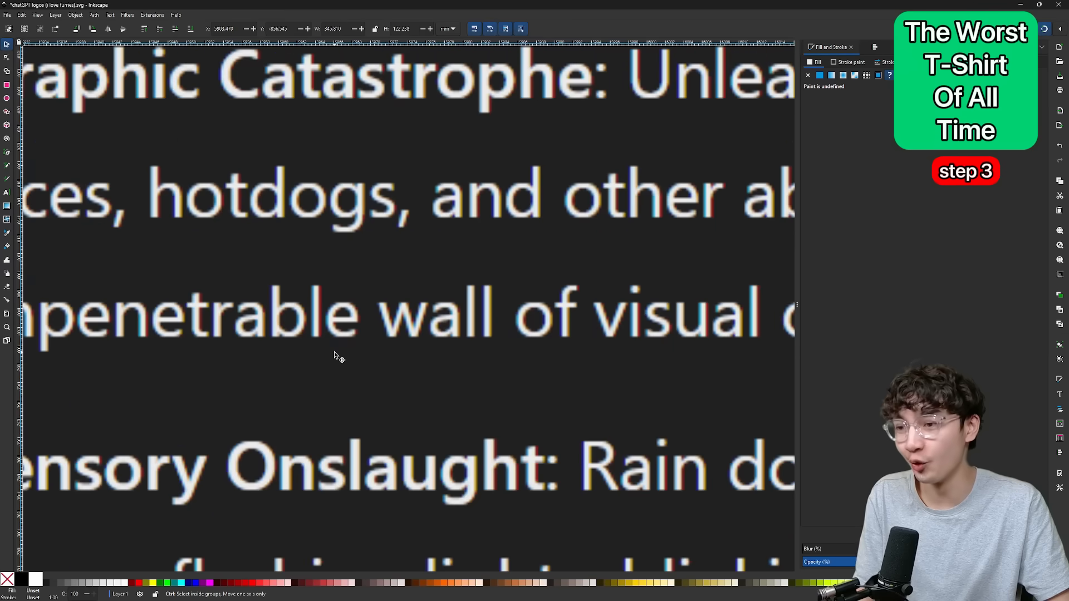
scroll(335, 351, down, 3)
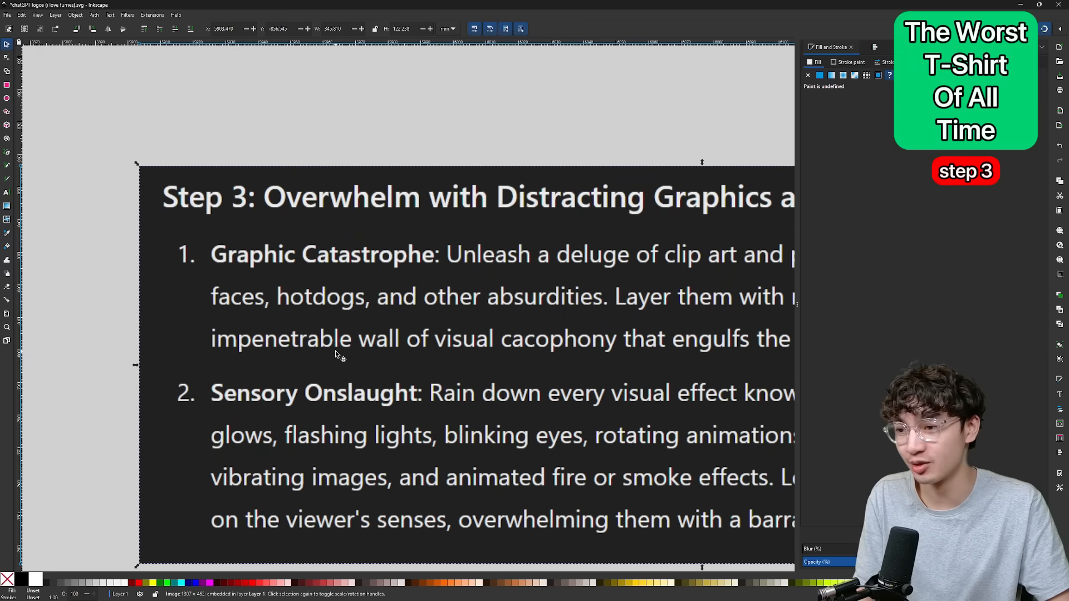
scroll(335, 350, up, 3)
scroll(336, 351, down, 5)
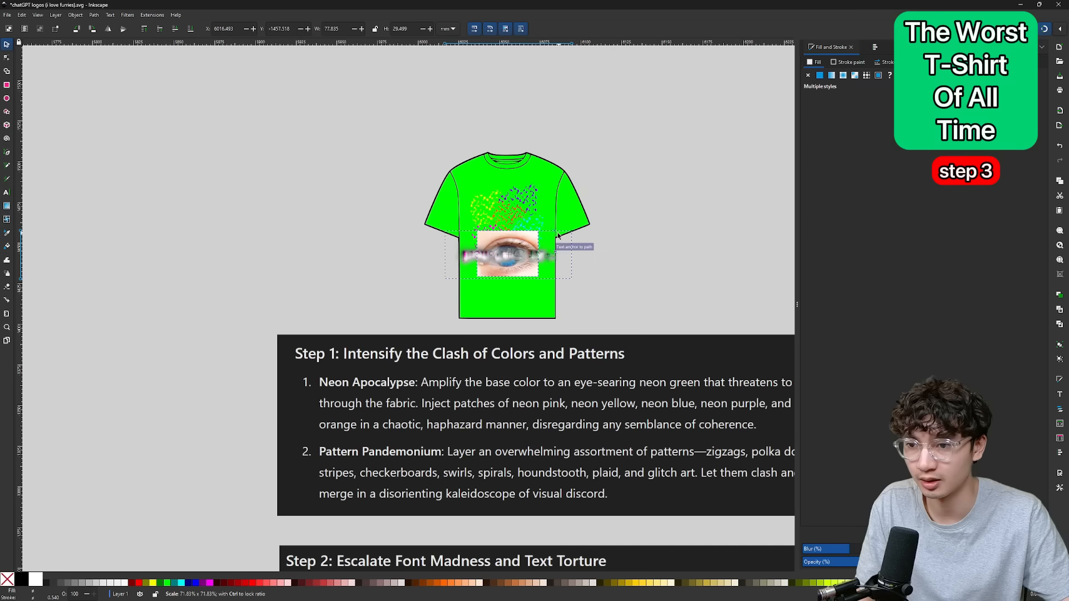
drag(558, 236, 507, 202)
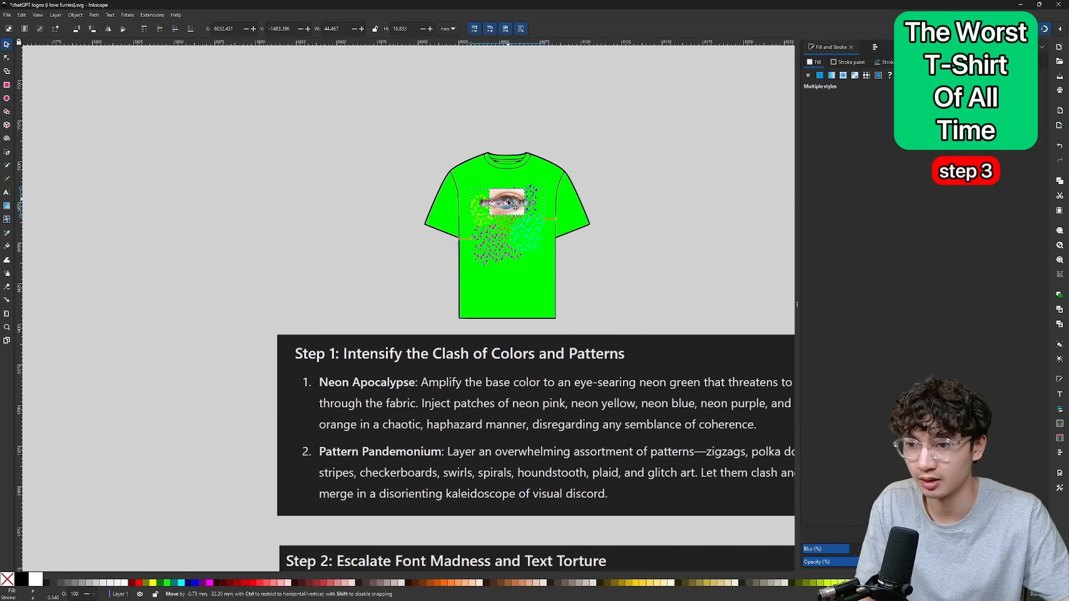
Switch to the browser and search Google Images for "hot dog clip art png".
scroll(508, 202, up, 3)
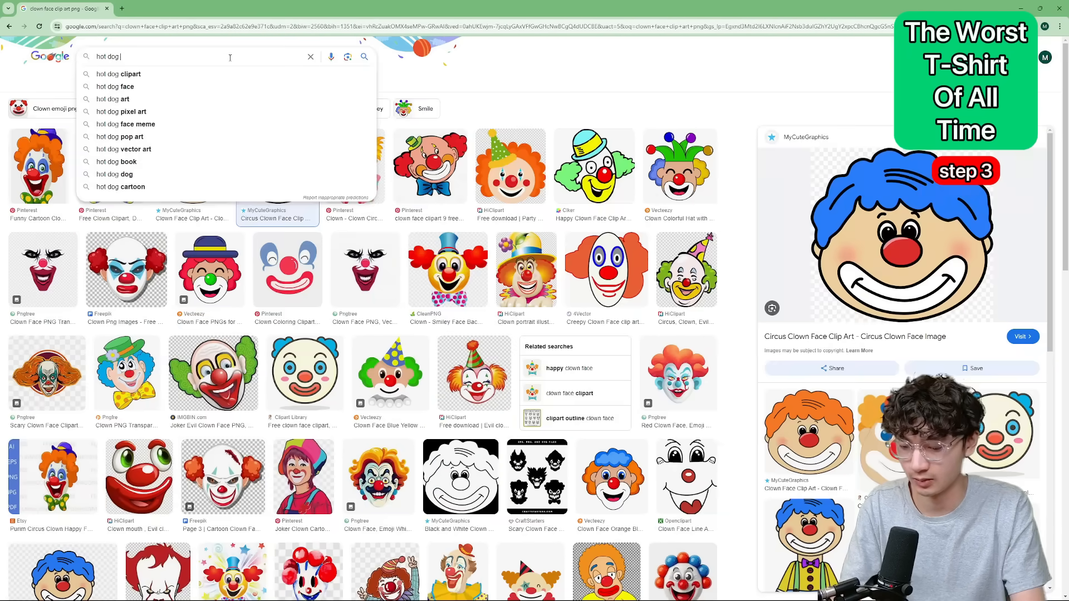
text(art png)
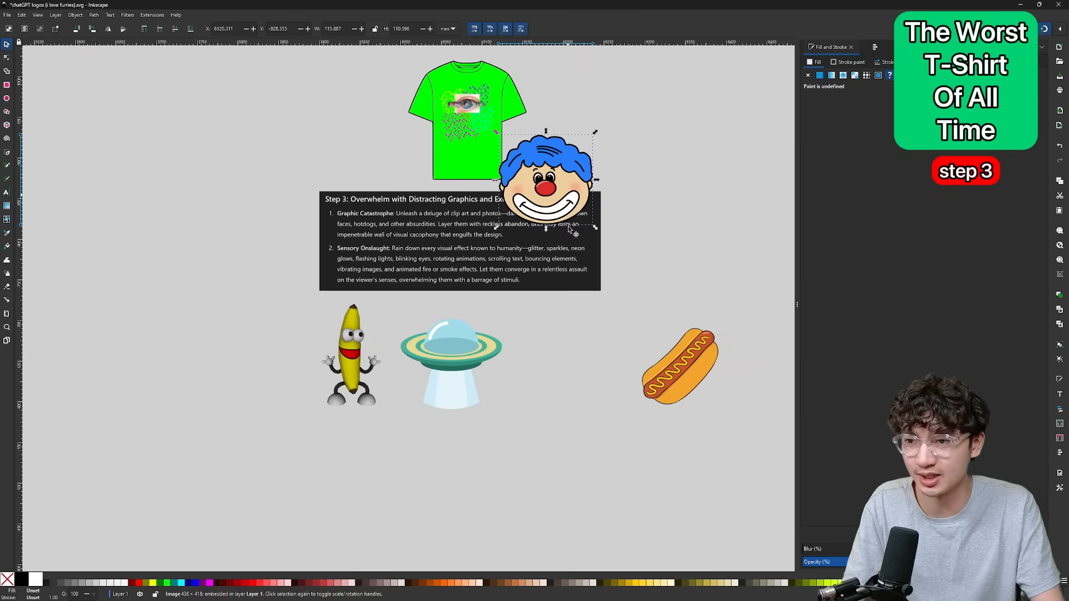
Move the imported UFO, hot dog and dancing banana images up beside the green shirt above the Step 3 instructions.
drag(451, 357, 381, 140)
drag(679, 365, 641, 130)
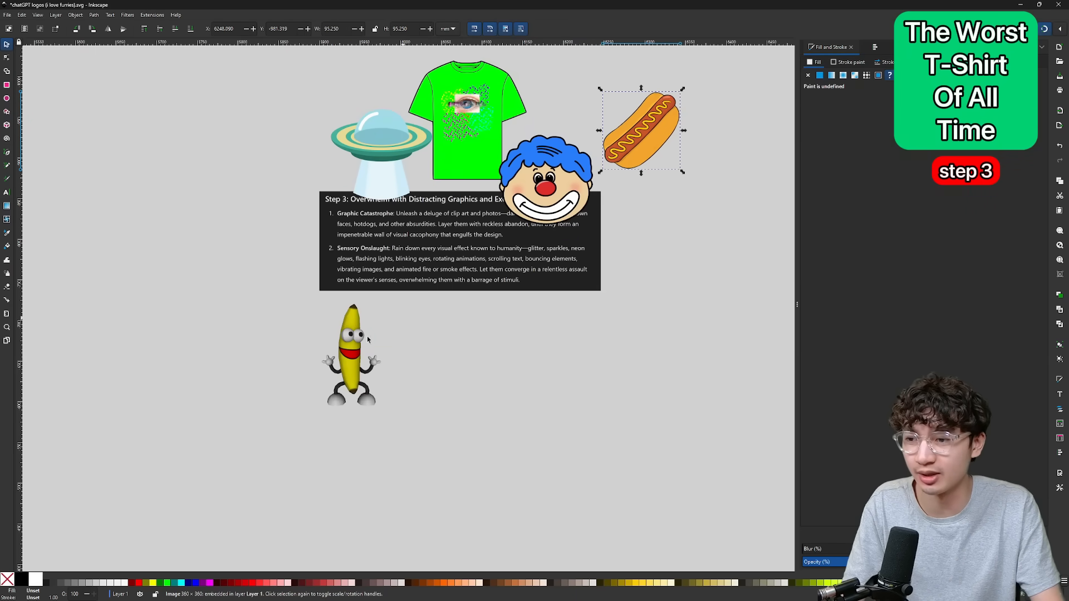
drag(345, 354, 382, 92)
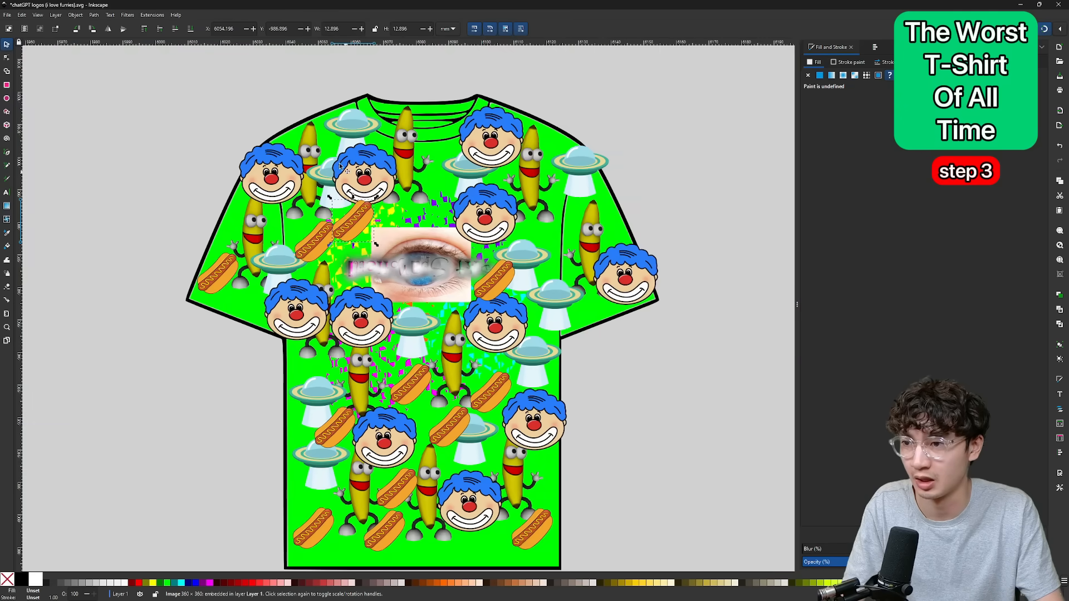
Paste more hot dog and dancing banana copies over the shirt's body and sleeves, filling the gaps around the eye photo.
key(ctrl+v)
key(ctrl+v)
key(ctrl+v)
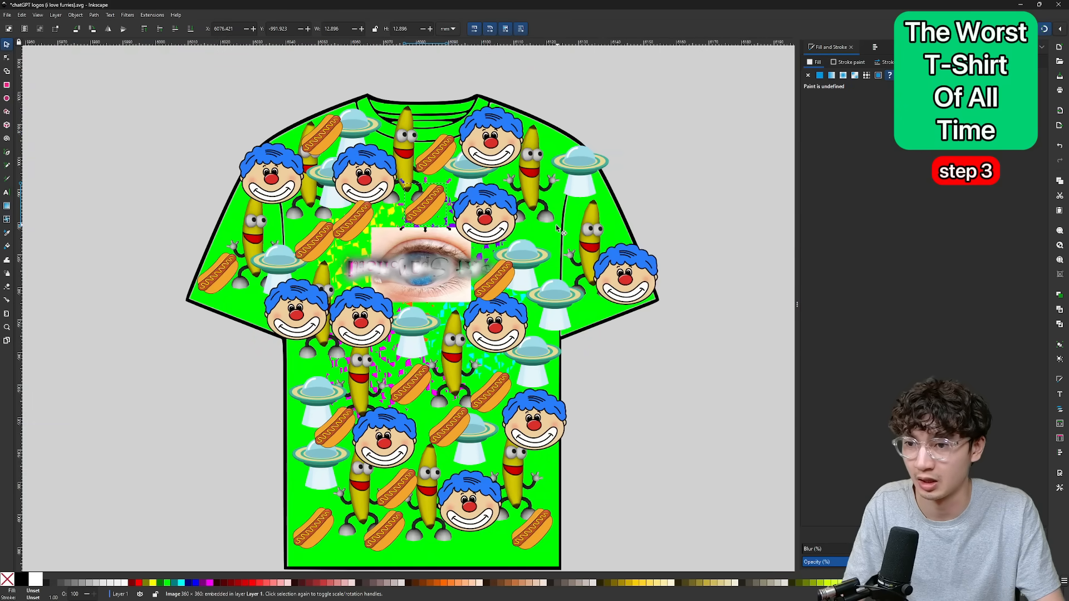
key(ctrl+v)
key(ctrl+v)
key(ctrl+v)
key(ctrl+v)
key(ctrl+v)
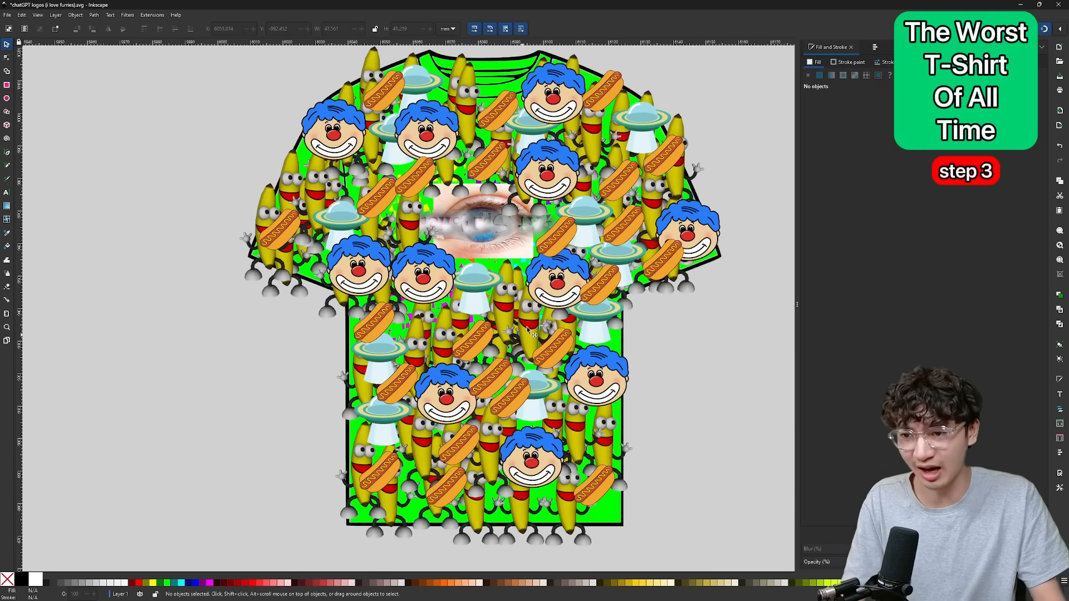
scroll(528, 322, up, 2)
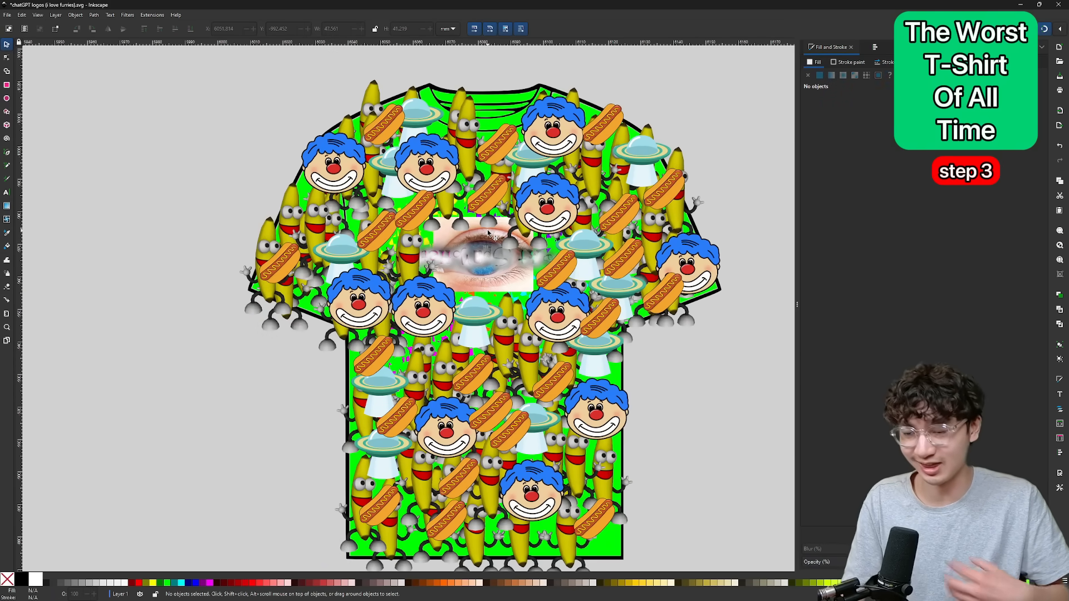